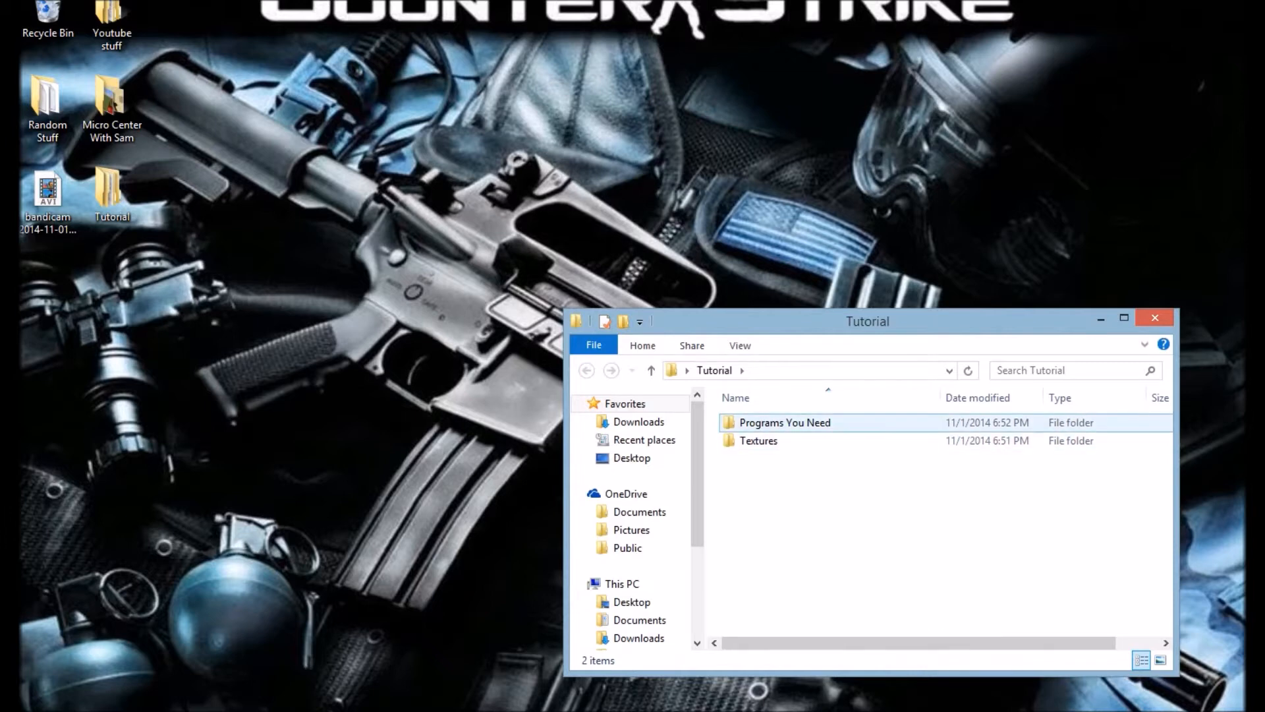
# Step: Look at the contents of the Tutorial folder and its Programs You Need subfolder
pyautogui.click(784, 423)
pyautogui.click(759, 440)
pyautogui.doubleClick(784, 423)
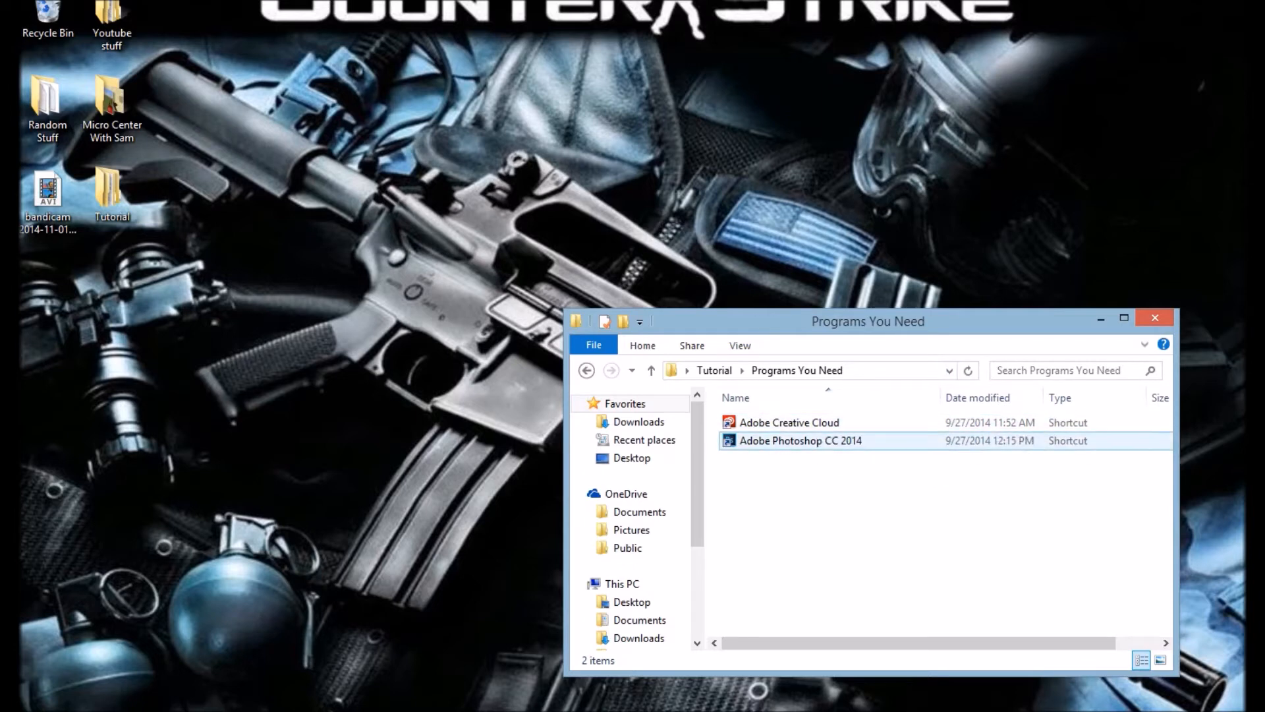
pyautogui.click(714, 370)
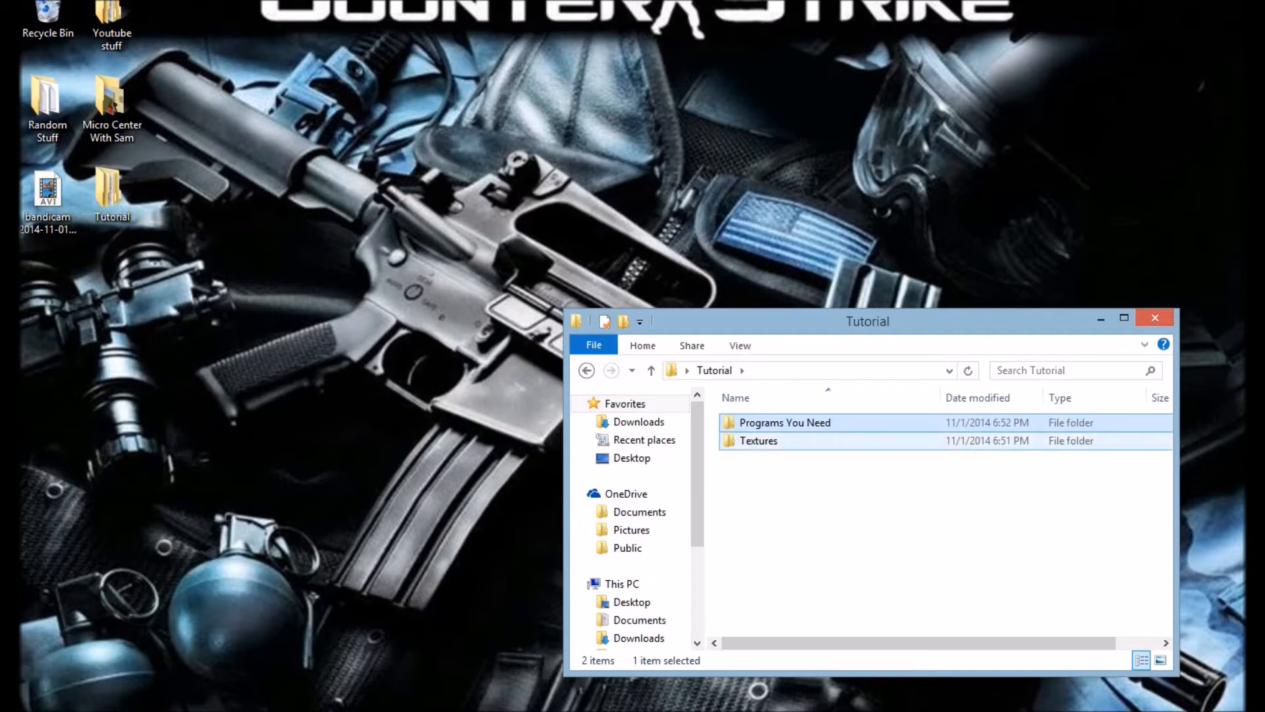
pyautogui.click(817, 442)
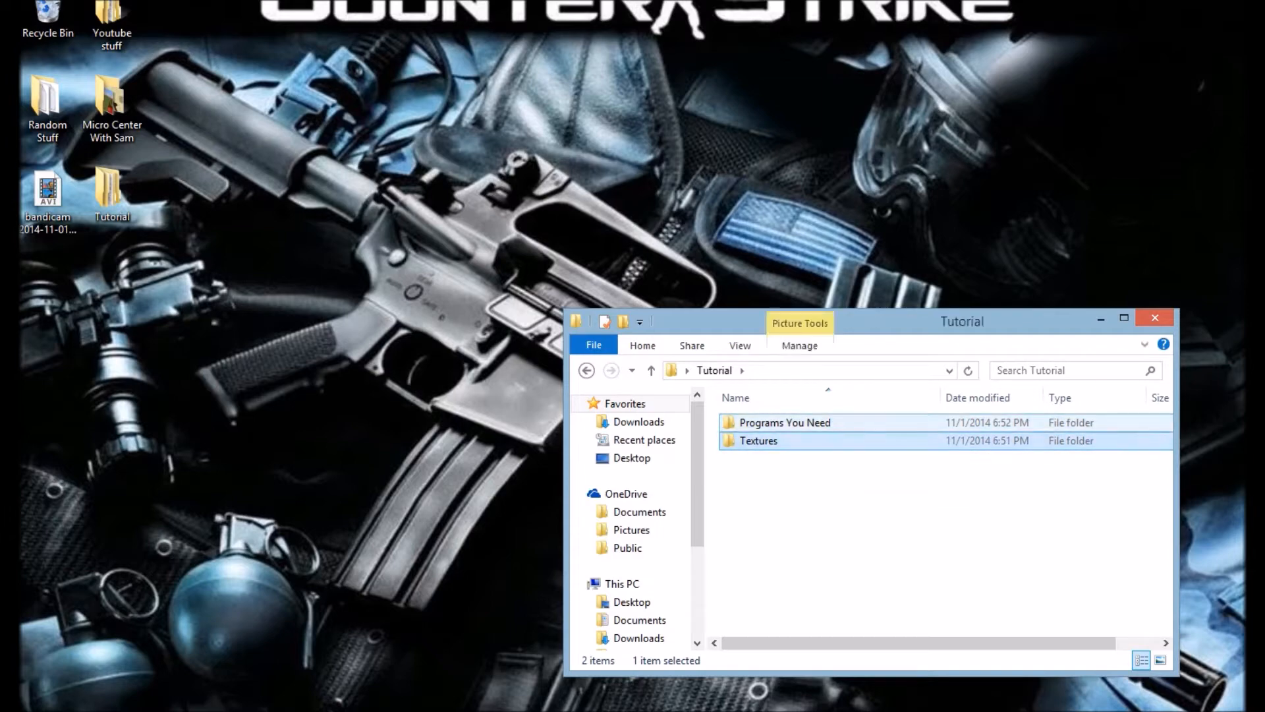
# Step: Switch to Photoshop and set up a new document 1280 pixels wide and 720 pixels high at 300 pixels/inch
pyautogui.click(1101, 318)
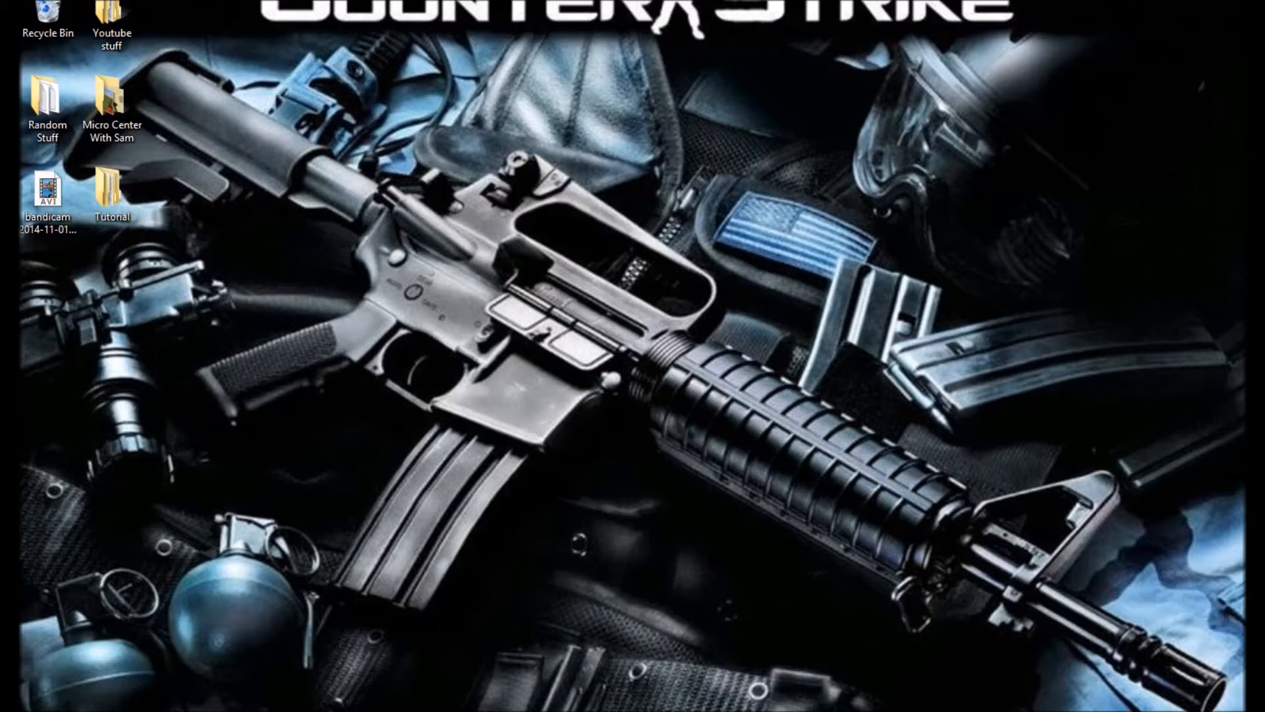
pyautogui.click(364, 709)
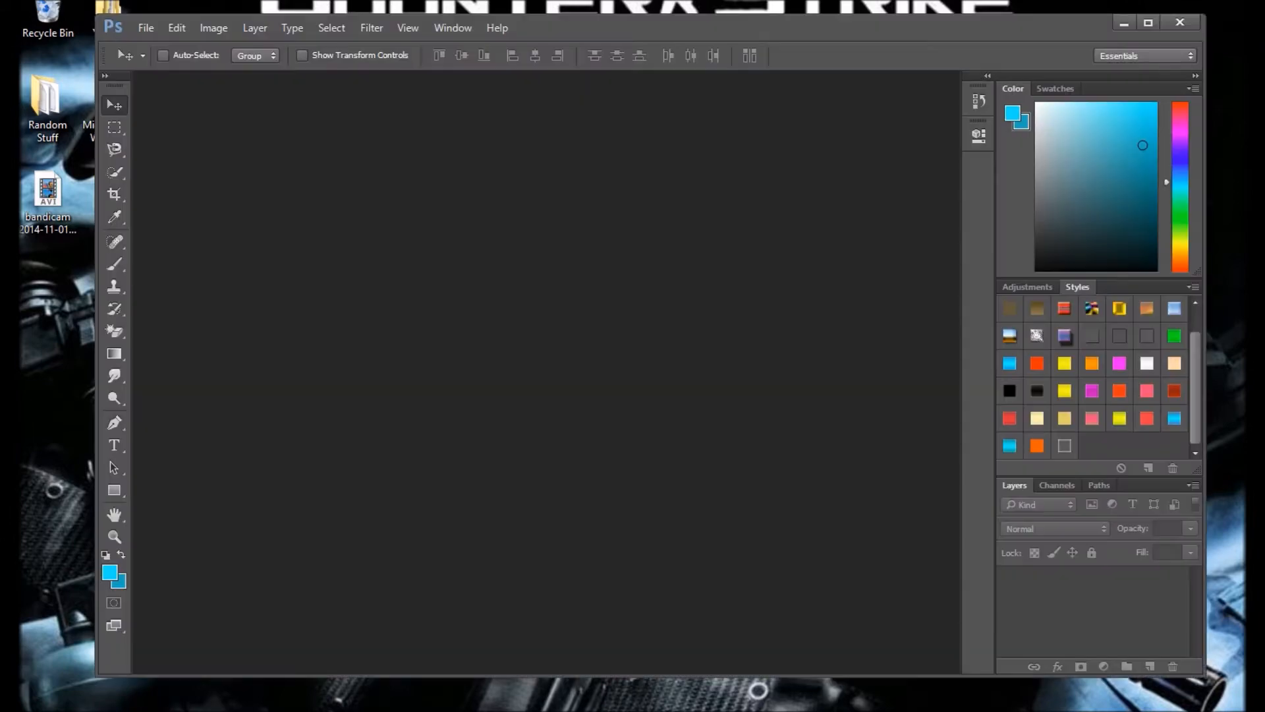
pyautogui.click(146, 27)
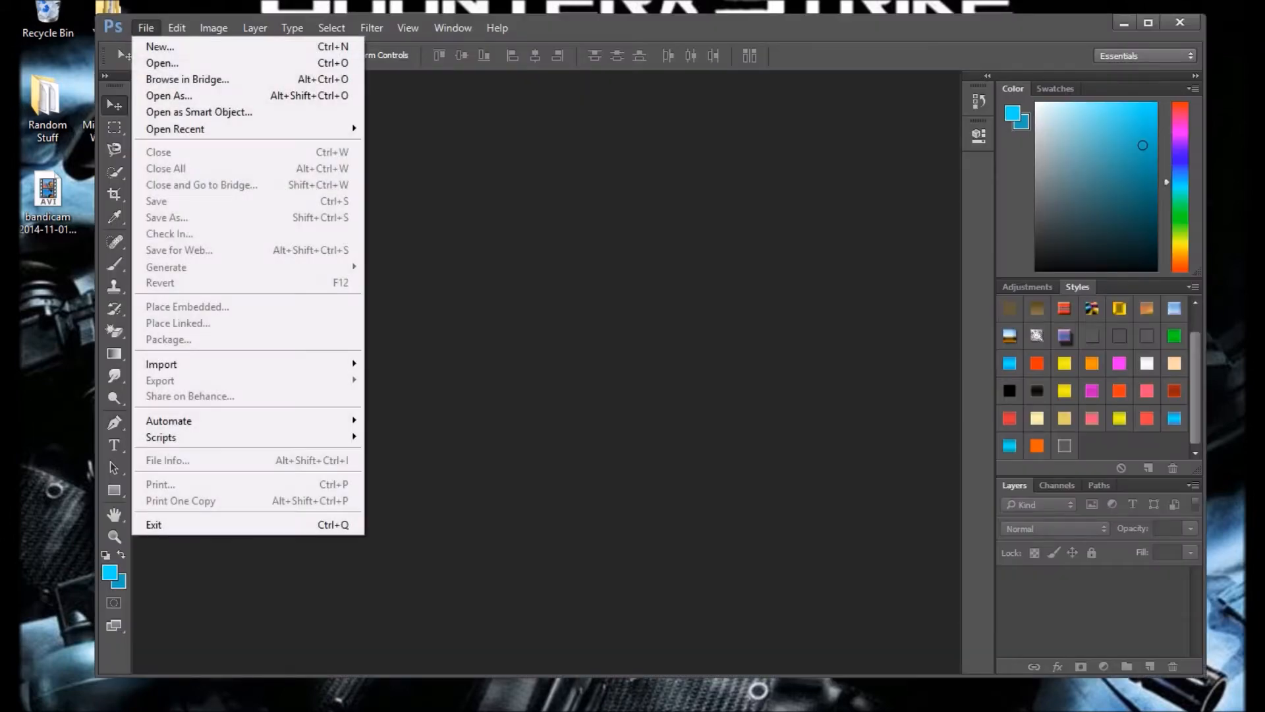
pyautogui.click(159, 46)
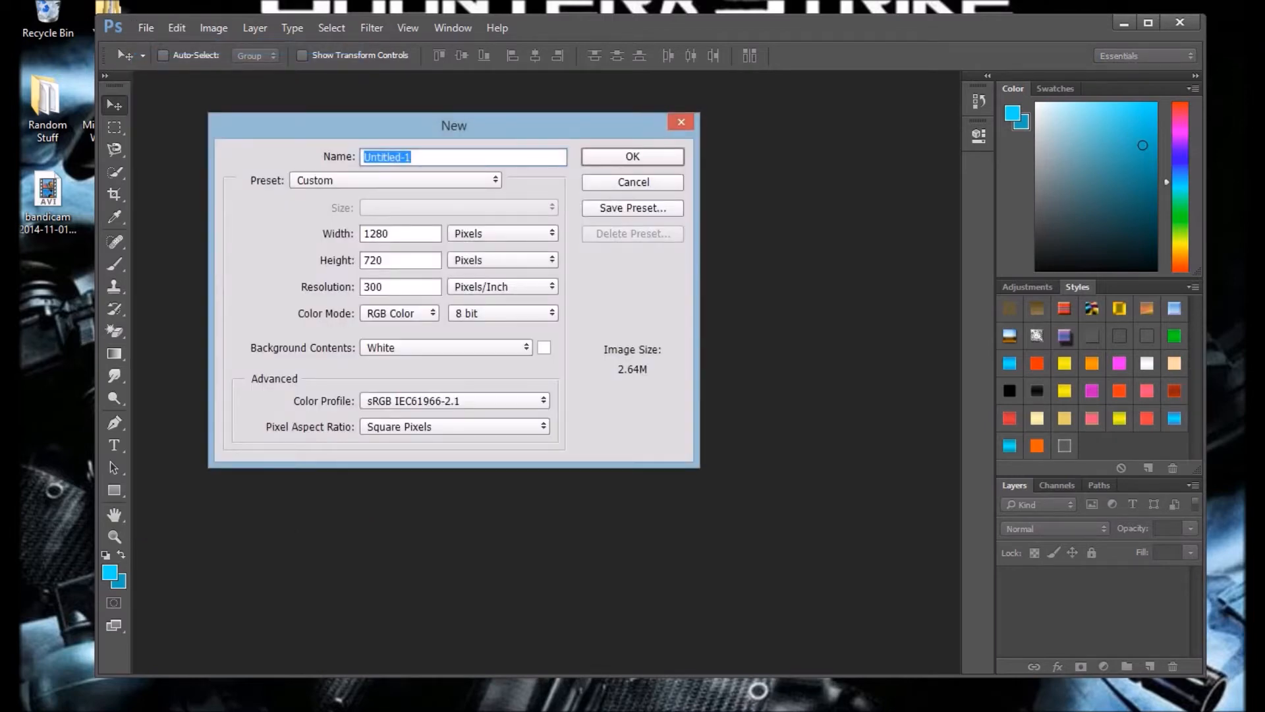
pyautogui.click(395, 233)
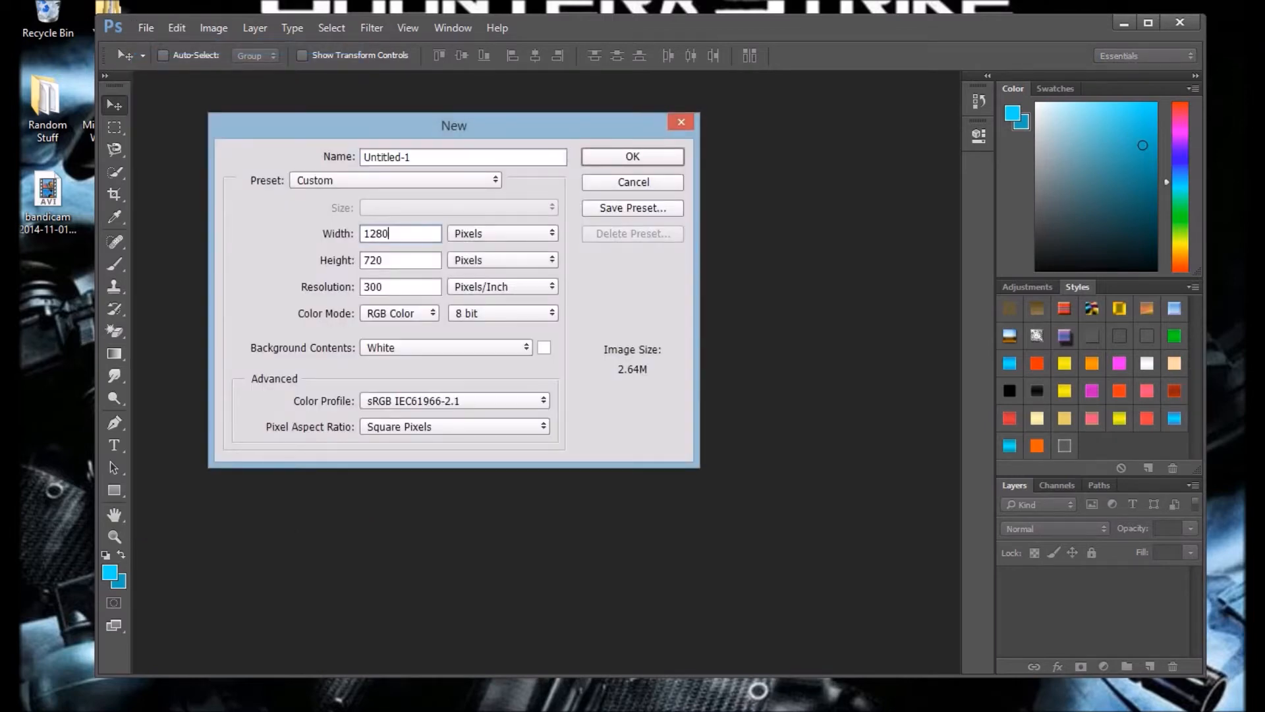
pyautogui.press('BackSpace')
pyautogui.press('BackSpace')
pyautogui.press('BackSpace')
pyautogui.press('BackSpace')
pyautogui.write('1280')
pyautogui.press('Tab')
pyautogui.write('720')
pyautogui.press('Tab')
pyautogui.write('300')
# Step: Name the new document Tutorial and create it
pyautogui.doubleClick(387, 157)
pyautogui.write('Tutorial')
pyautogui.press('Return')
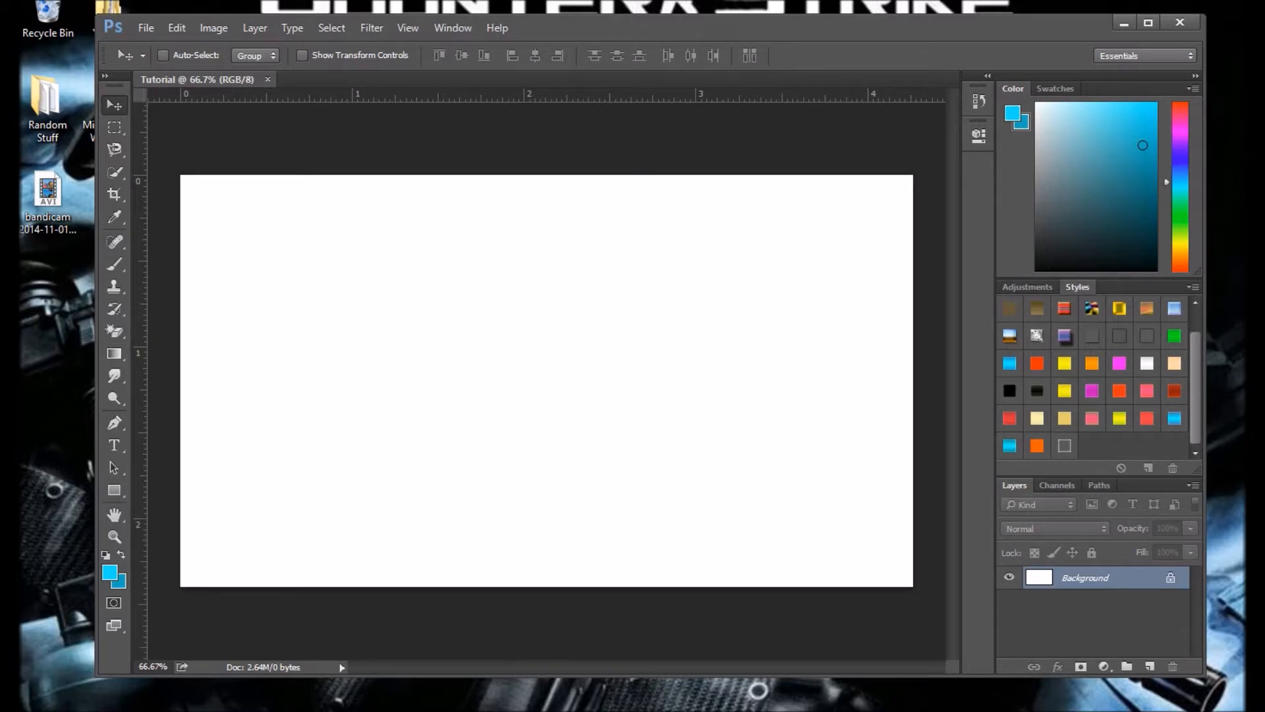
# Step: Unlock the Background layer and accept 00f6ff as the foreground colour and 18b5bf as the background colour
pyautogui.click(1170, 578)
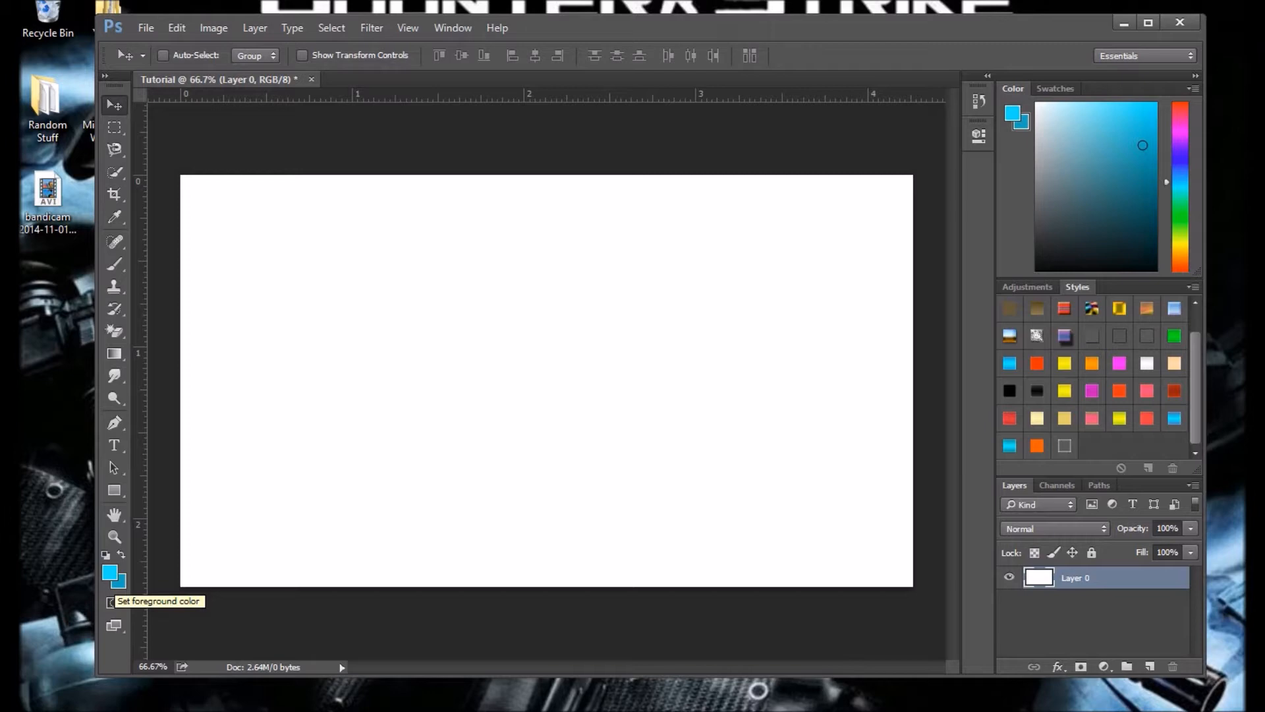
pyautogui.click(110, 572)
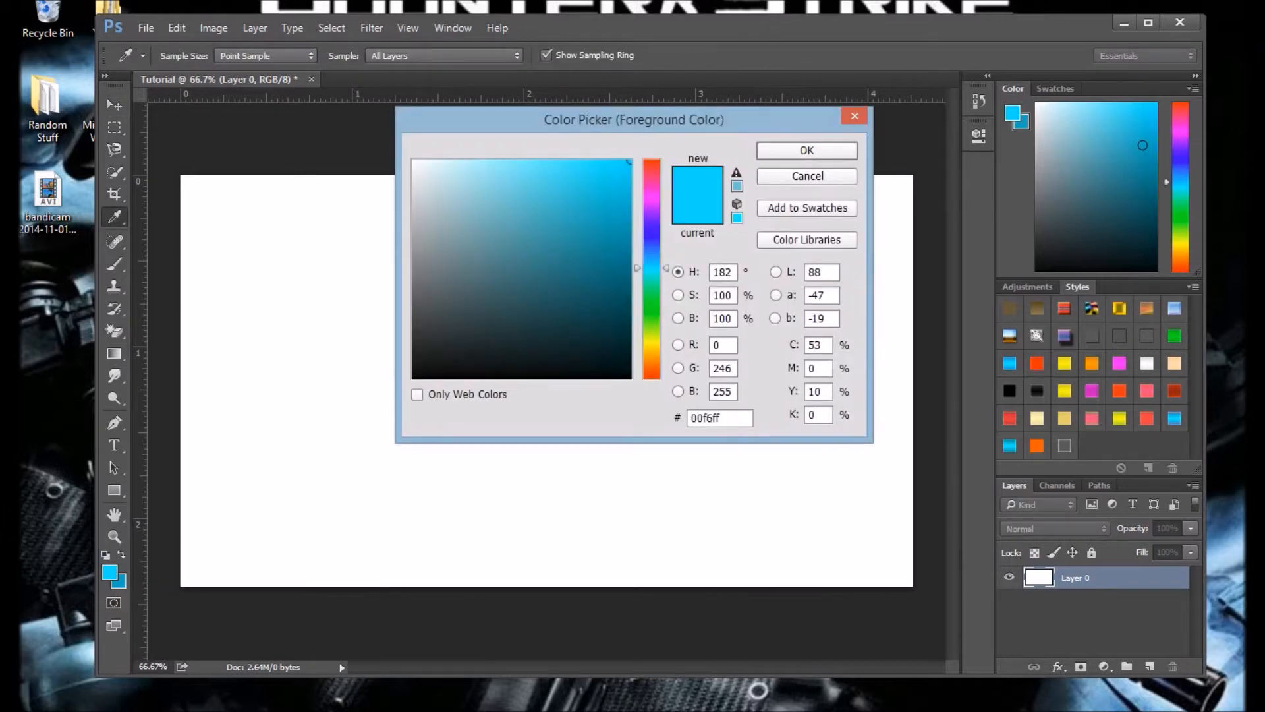
pyautogui.press('Return')
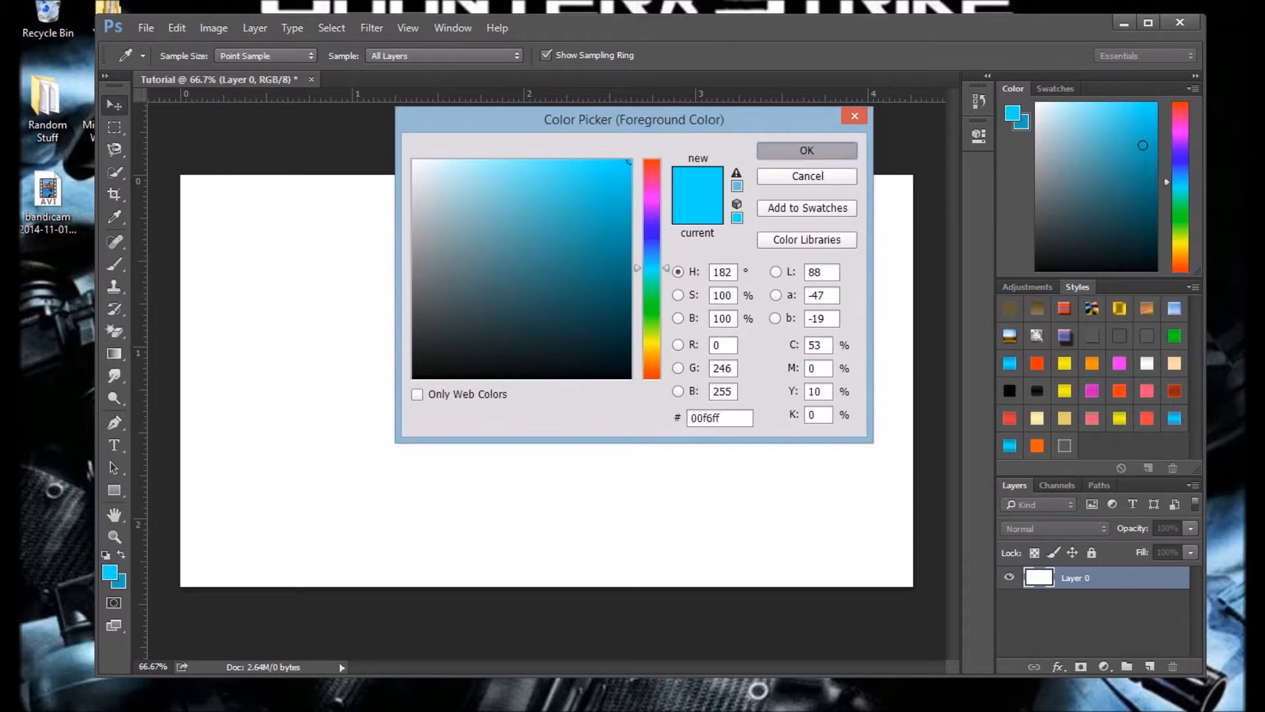
pyautogui.click(120, 582)
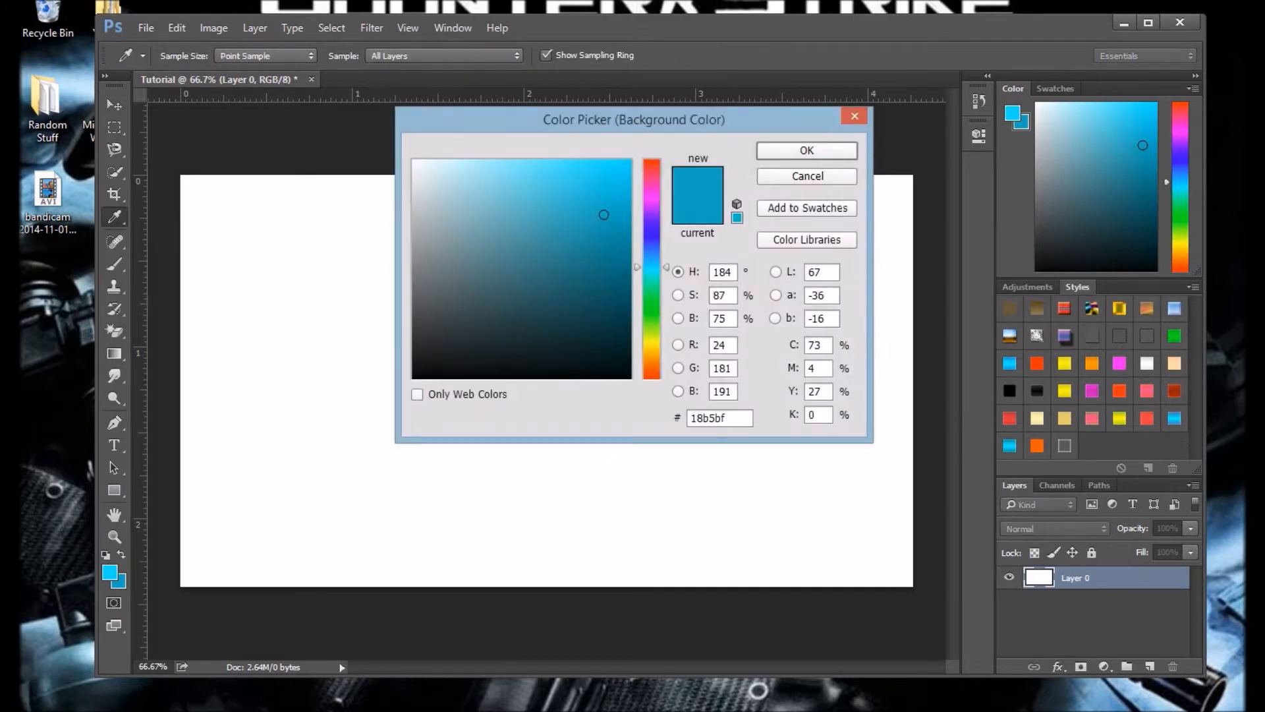
pyautogui.press('Return')
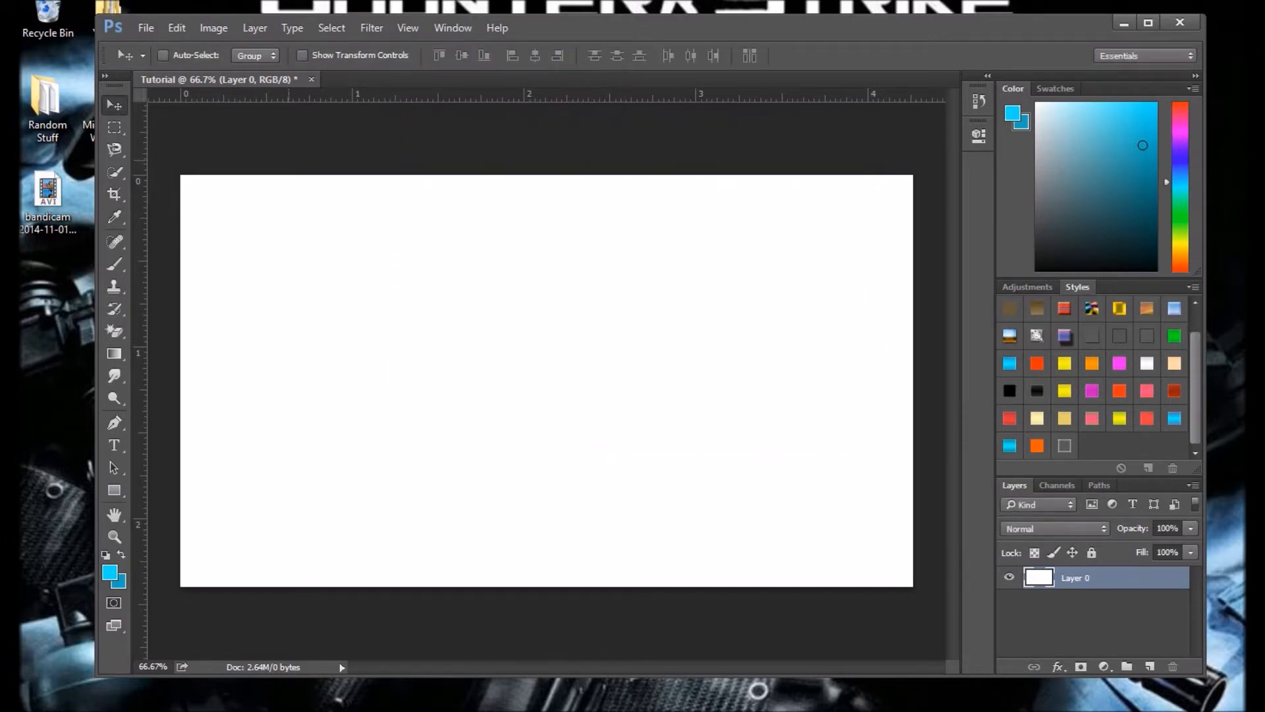
# Step: Fill the layer with linear foreground-to-background gradients, trying vertical and horizontal directions and different lengths
pyautogui.click(114, 353)
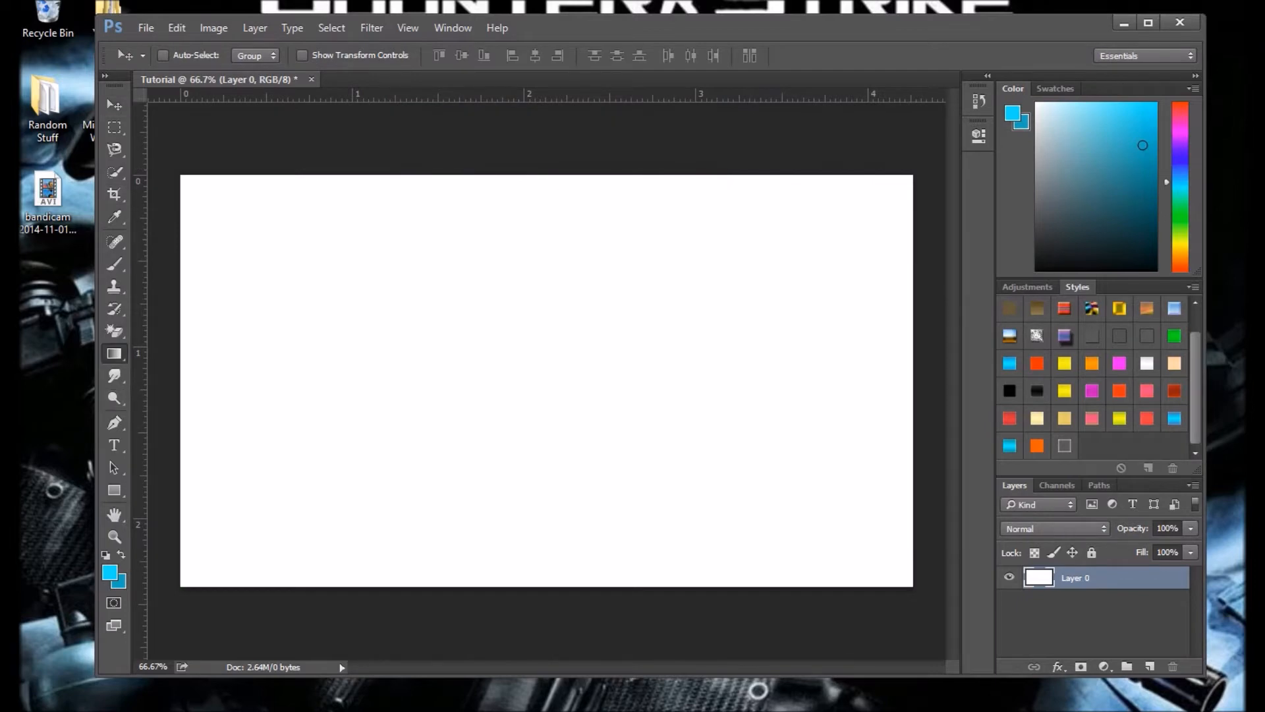
pyautogui.moveTo(552, 117); pyautogui.dragTo(553, 239)
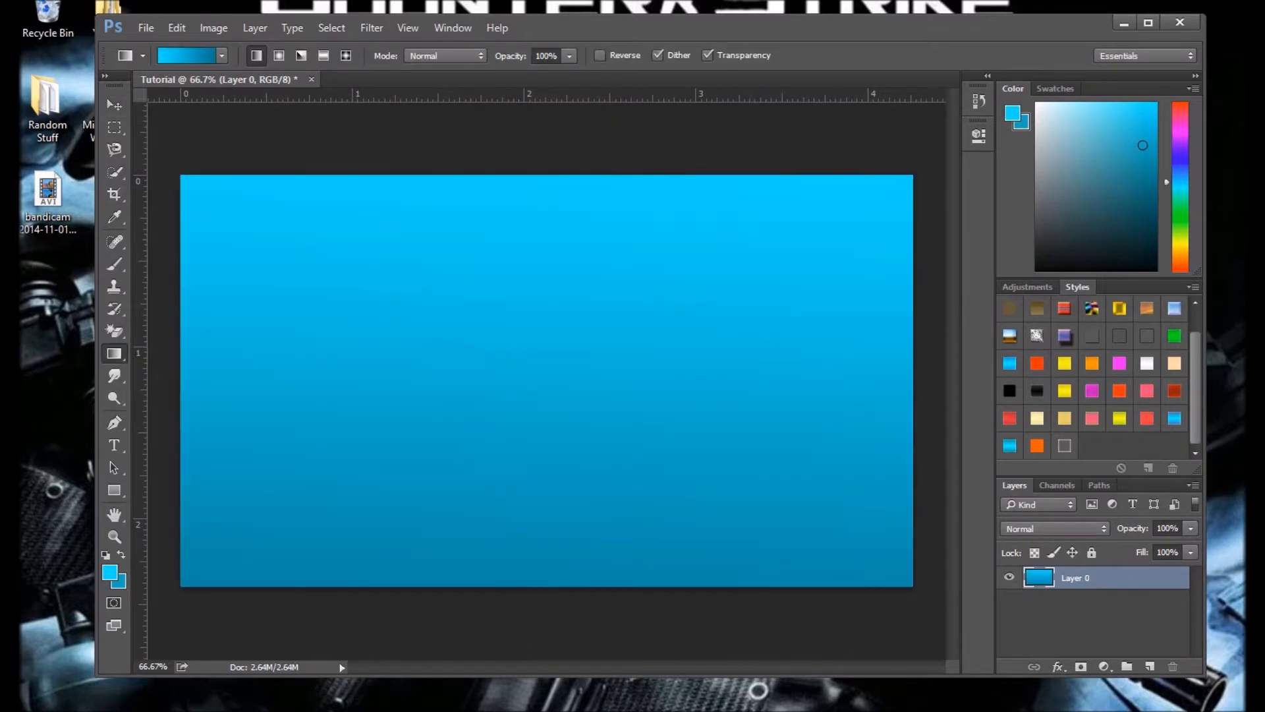
pyautogui.moveTo(539, 660); pyautogui.dragTo(643, 585)
pyautogui.moveTo(596, 397)
pyautogui.mouseDown()
pyautogui.moveTo(602, 375)
pyautogui.moveTo(528, 377)
pyautogui.moveTo(569, 350)
pyautogui.moveTo(578, 386)
pyautogui.mouseUp()
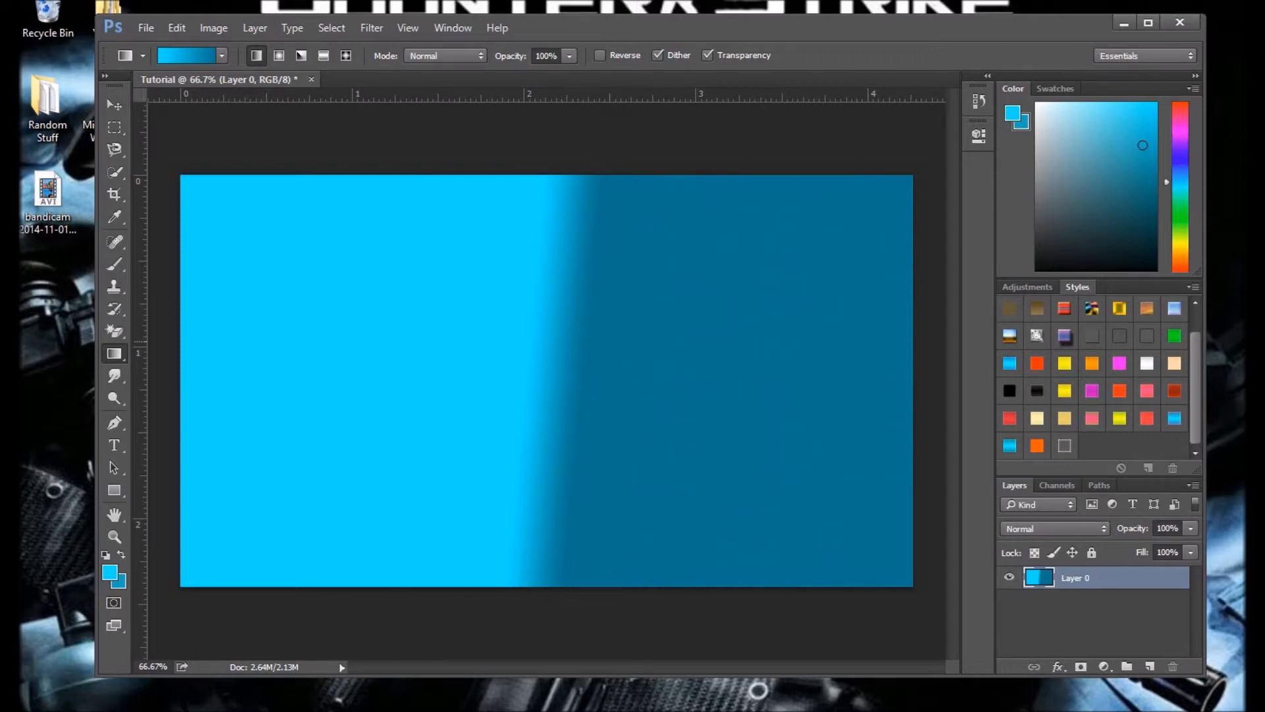
pyautogui.moveTo(407, 378); pyautogui.dragTo(821, 356)
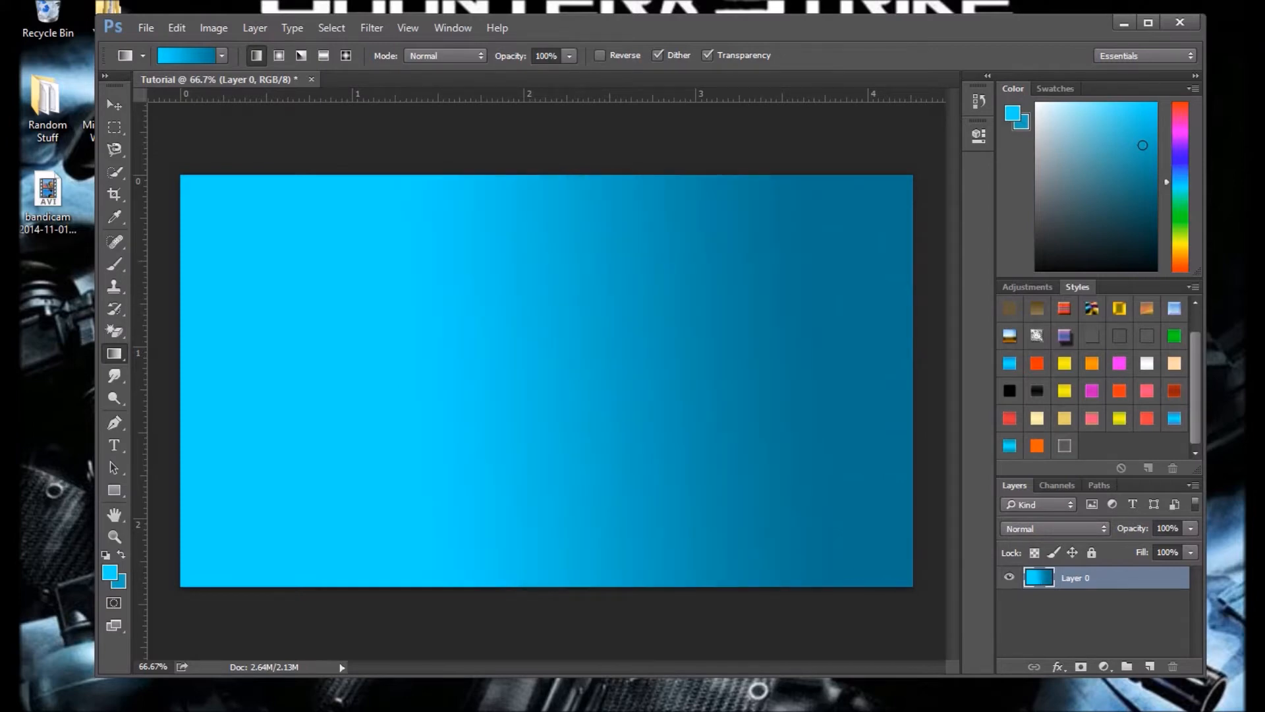
# Step: Try out short linear gradients at varying angles around the middle of the canvas
pyautogui.moveTo(314, 251); pyautogui.dragTo(312, 259)
pyautogui.moveTo(315, 300); pyautogui.dragTo(313, 313)
pyautogui.moveTo(313, 322); pyautogui.dragTo(386, 326)
pyautogui.moveTo(383, 336); pyautogui.dragTo(329, 327)
pyautogui.moveTo(369, 332); pyautogui.dragTo(379, 359)
pyautogui.moveTo(461, 365); pyautogui.dragTo(486, 374)
pyautogui.moveTo(529, 412); pyautogui.dragTo(621, 386)
pyautogui.moveTo(631, 371); pyautogui.dragTo(669, 304)
pyautogui.moveTo(464, 372); pyautogui.dragTo(531, 419)
pyautogui.moveTo(554, 424); pyautogui.dragTo(652, 392)
pyautogui.moveTo(593, 367); pyautogui.dragTo(573, 280)
pyautogui.moveTo(573, 218); pyautogui.dragTo(560, 388)
pyautogui.moveTo(641, 477); pyautogui.dragTo(642, 389)
pyautogui.moveTo(626, 424); pyautogui.dragTo(587, 402)
pyautogui.moveTo(557, 382); pyautogui.dragTo(619, 409)
pyautogui.moveTo(598, 456); pyautogui.dragTo(652, 373)
pyautogui.moveTo(693, 315); pyautogui.dragTo(541, 275)
pyautogui.moveTo(559, 285); pyautogui.dragTo(603, 405)
pyautogui.moveTo(647, 447); pyautogui.dragTo(634, 347)
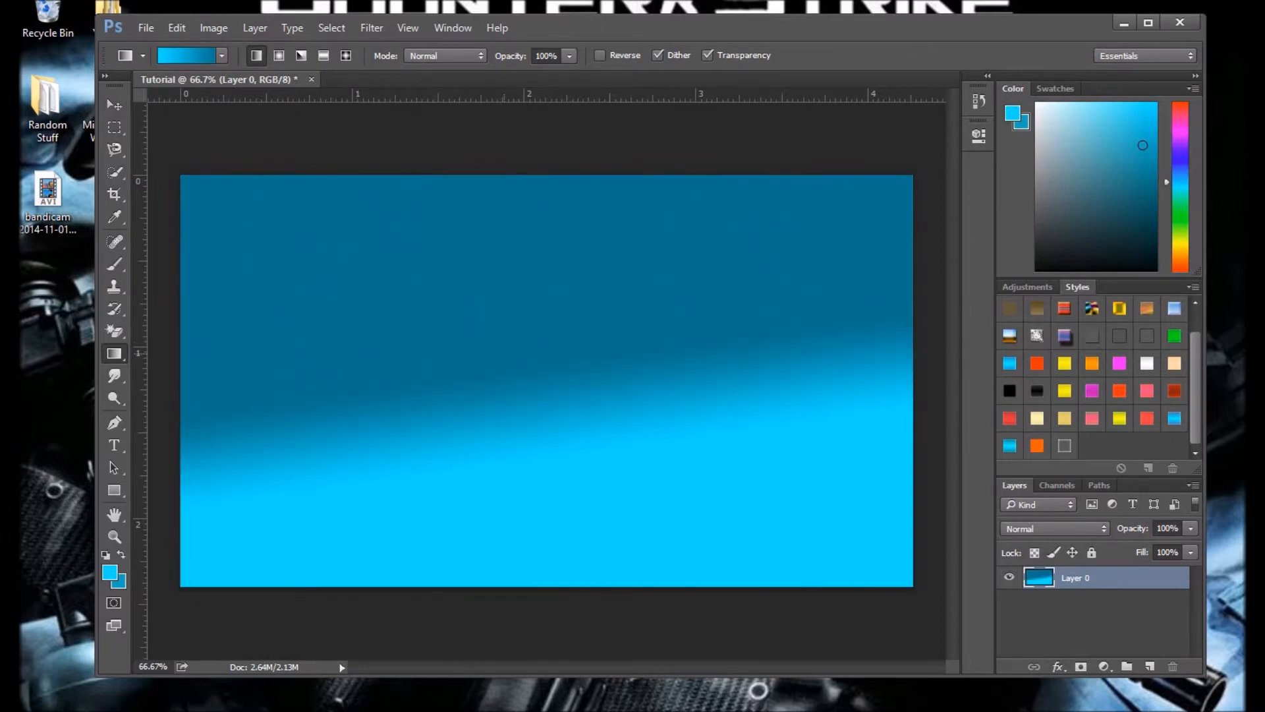
# Step: Redraw the linear gradient vertically from above the canvas's upper edge to below its lower edge, light blue to dark blue
pyautogui.moveTo(565, 289); pyautogui.dragTo(555, 549)
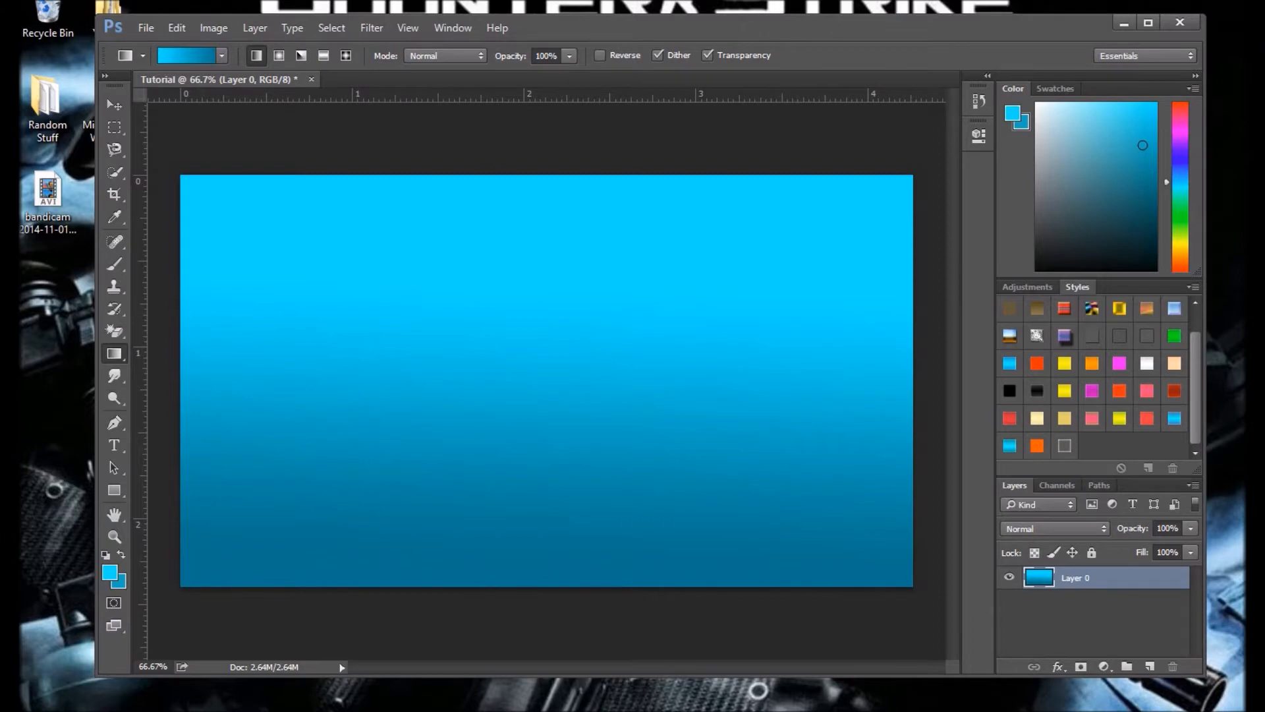
pyautogui.moveTo(558, 152); pyautogui.dragTo(588, 659)
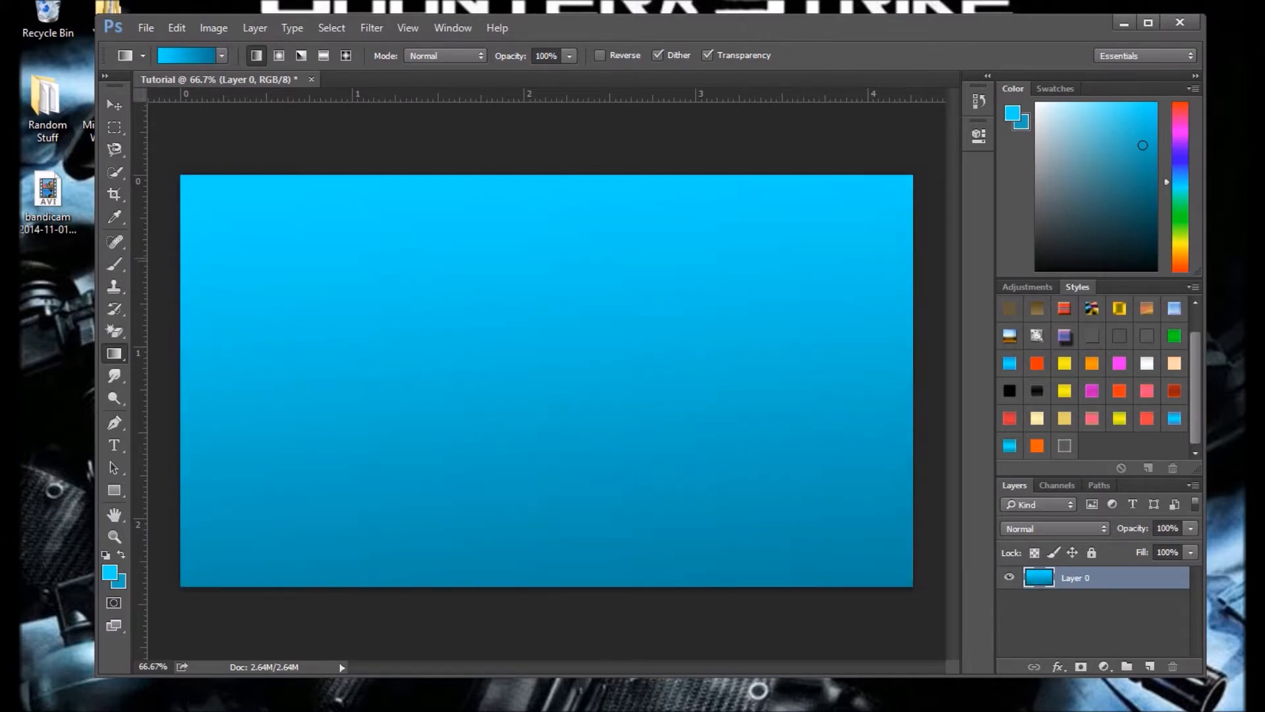
pyautogui.moveTo(537, 151); pyautogui.dragTo(537, 510)
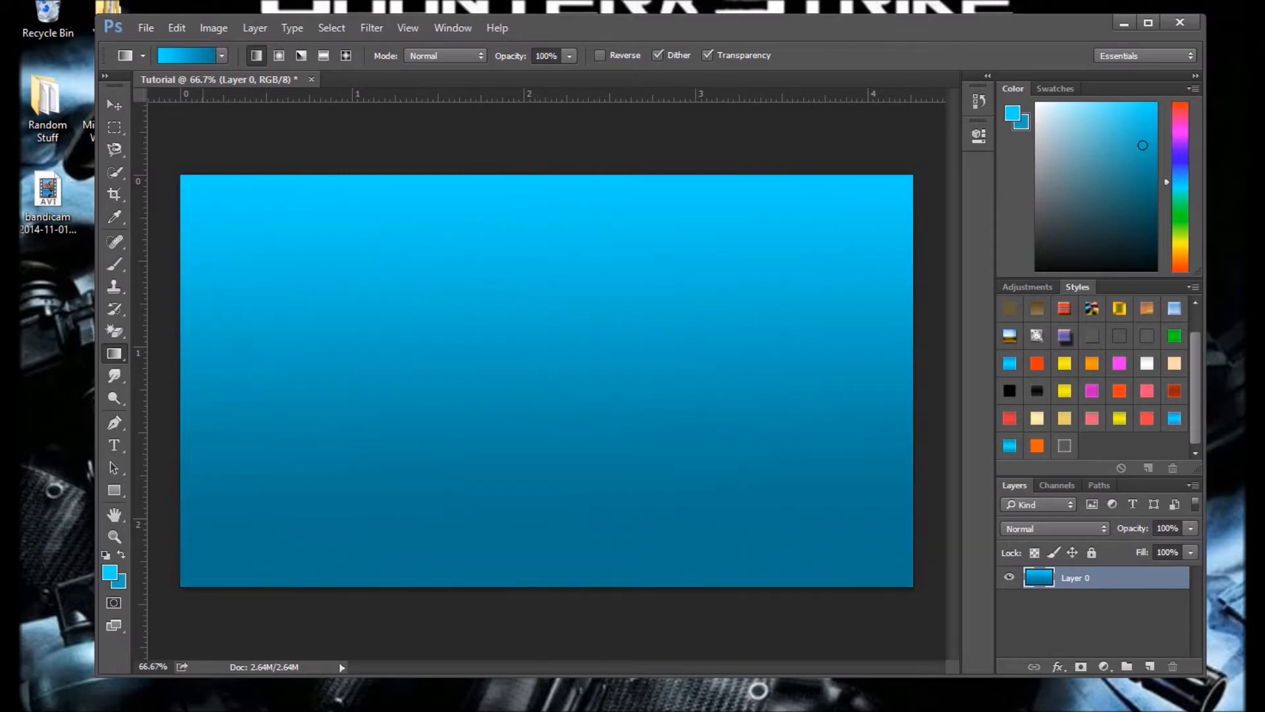
pyautogui.moveTo(213, 357); pyautogui.dragTo(789, 356)
pyautogui.moveTo(565, 654)
pyautogui.mouseDown()
pyautogui.moveTo(474, 174)
pyautogui.moveTo(565, 654)
pyautogui.mouseUp()
pyautogui.moveTo(540, 174); pyautogui.dragTo(516, 558)
pyautogui.moveTo(527, 141); pyautogui.dragTo(525, 678)
# Step: Render the Clouds filter on Layer 0 with the current blue colours
pyautogui.click(371, 28)
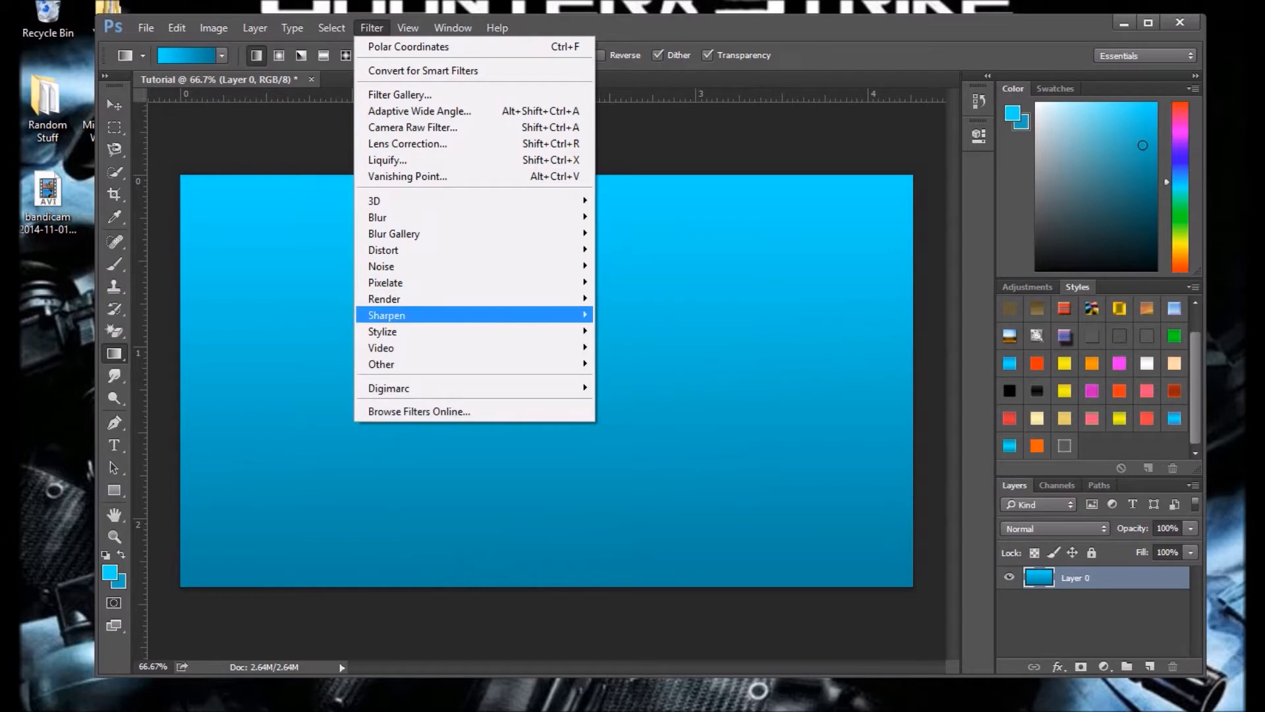
pyautogui.moveTo(527, 299)
pyautogui.click(633, 299)
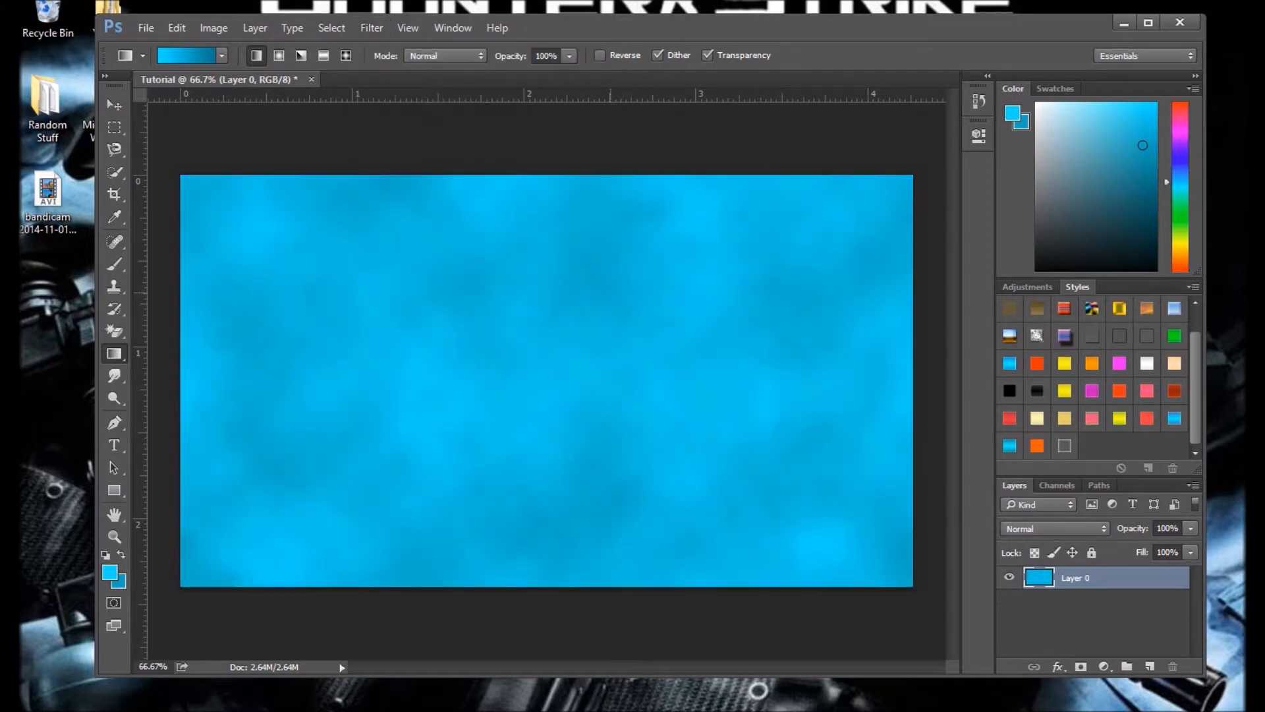
# Step: Apply the Wave filter with 299 generators, wavelength 136–137, amplitude 998–999, 100% scale, Square type and Repeat Edge Pixels
pyautogui.click(372, 27)
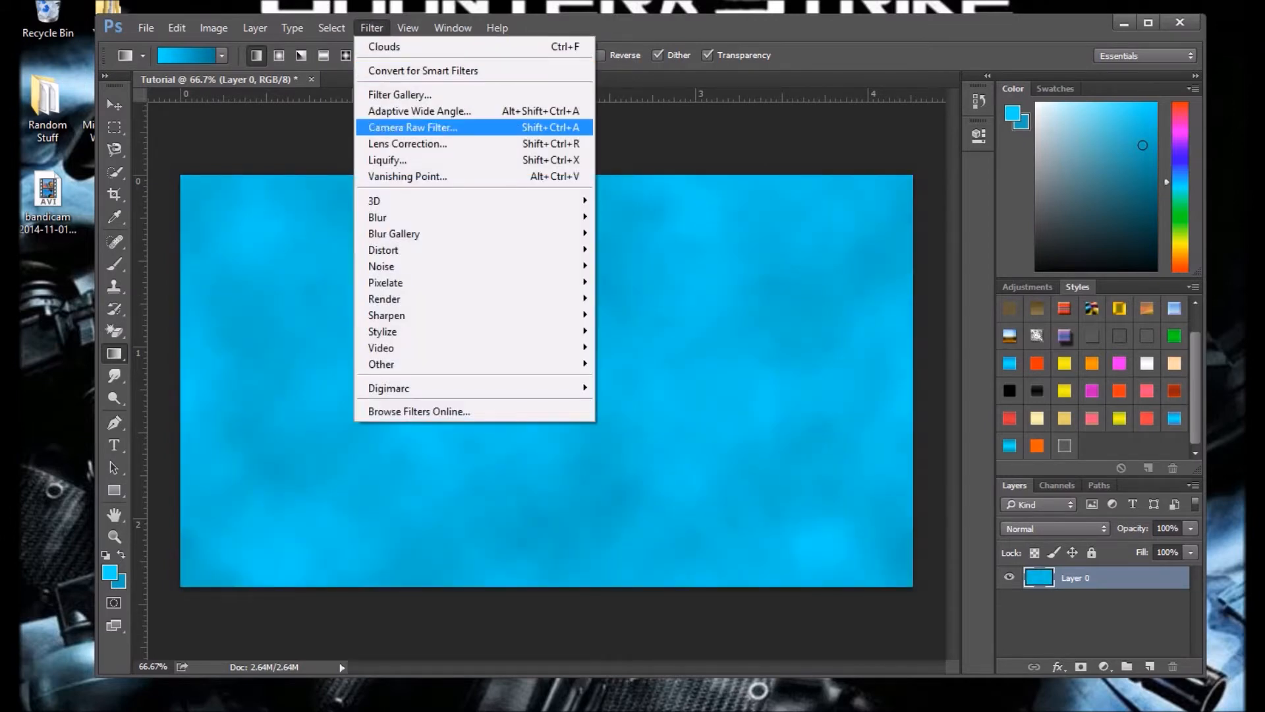
pyautogui.moveTo(461, 249)
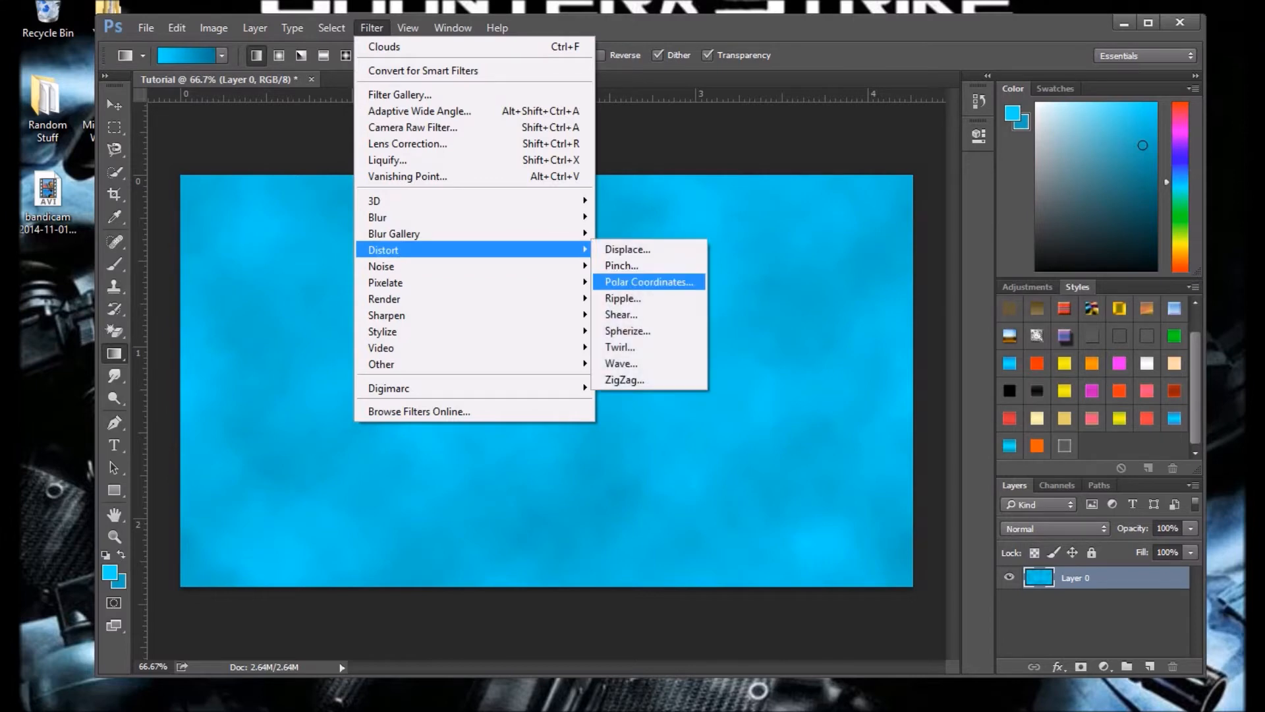
pyautogui.click(622, 363)
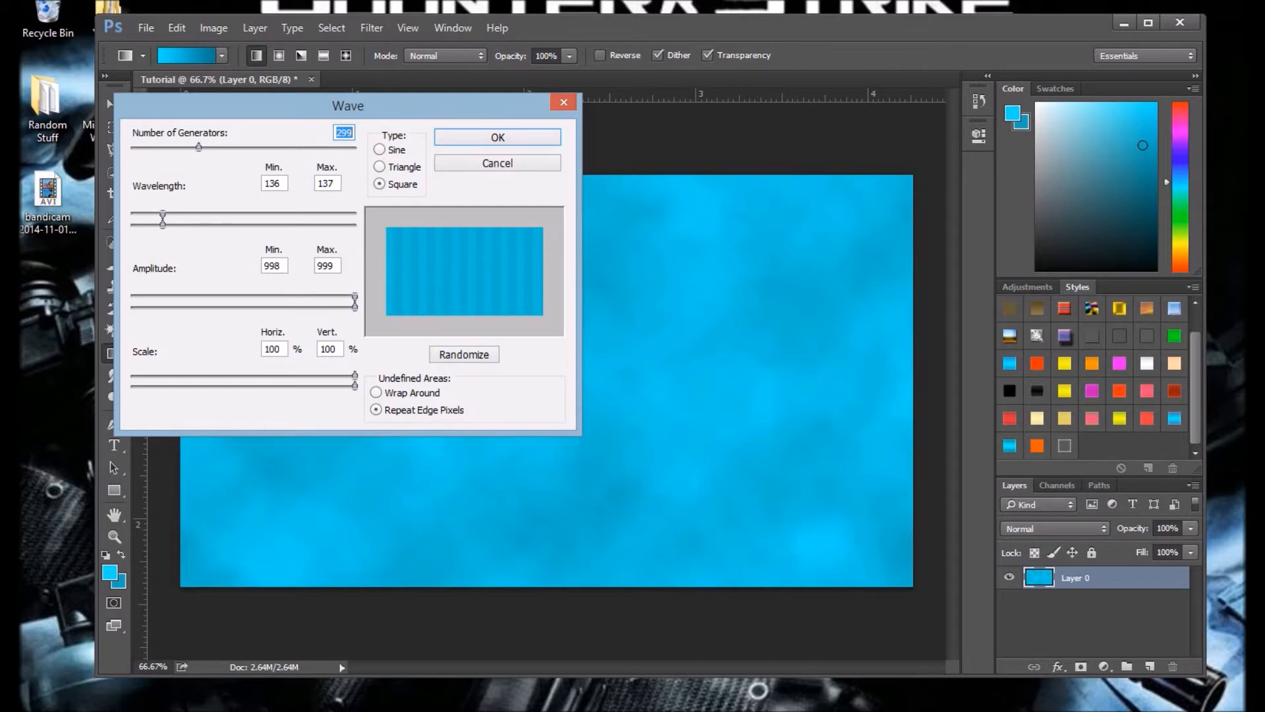
pyautogui.click(379, 149)
pyautogui.click(379, 184)
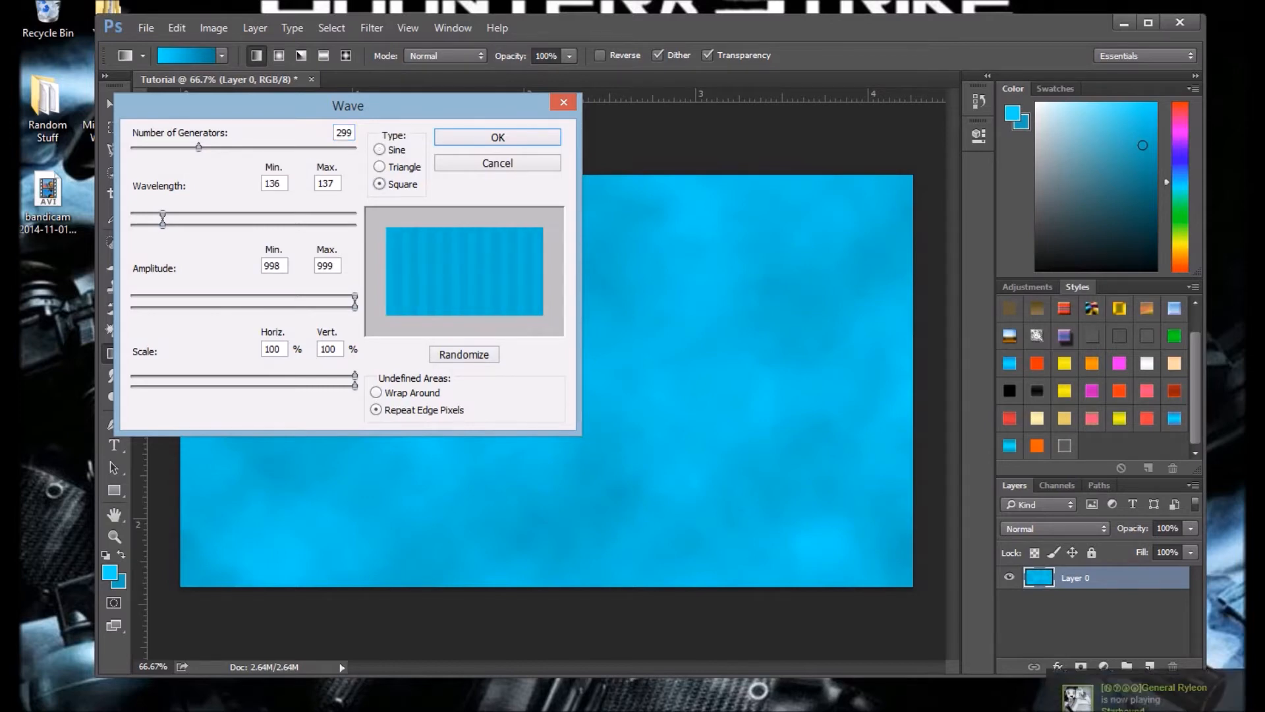
pyautogui.click(475, 138)
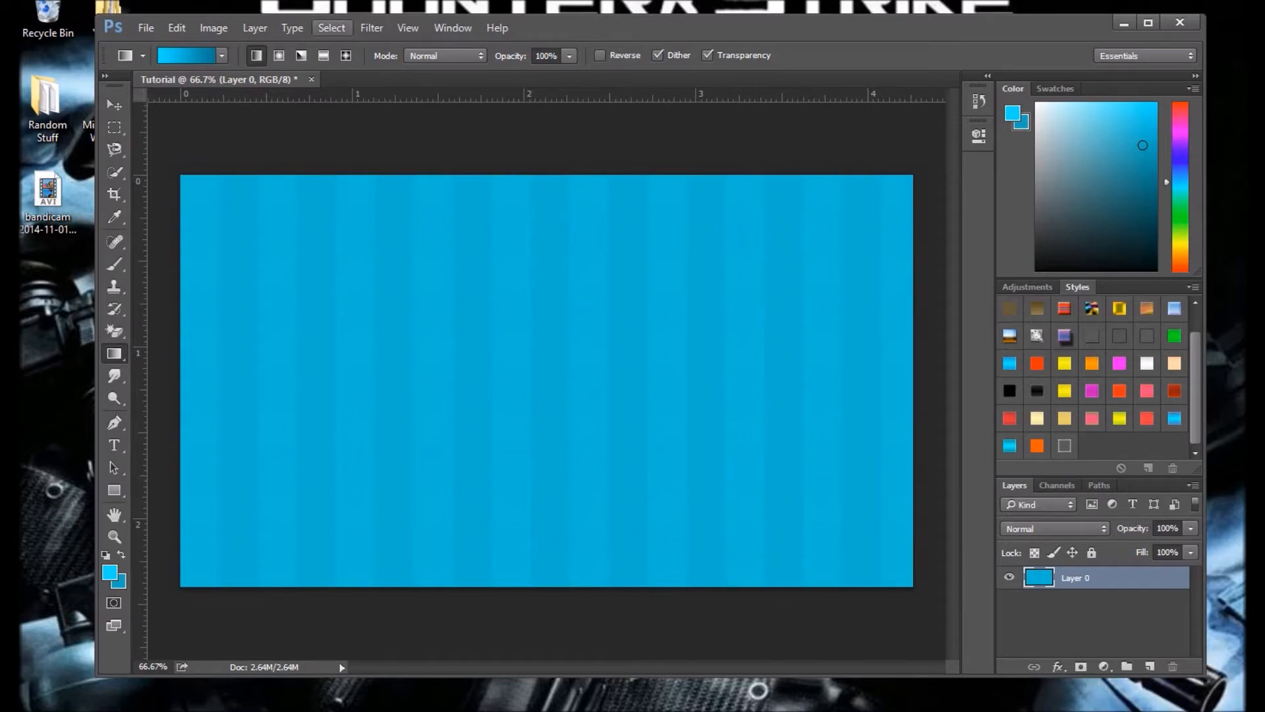
# Step: Apply the Polar Coordinates distortion to the striped layer with Rectangular to Polar
pyautogui.click(371, 27)
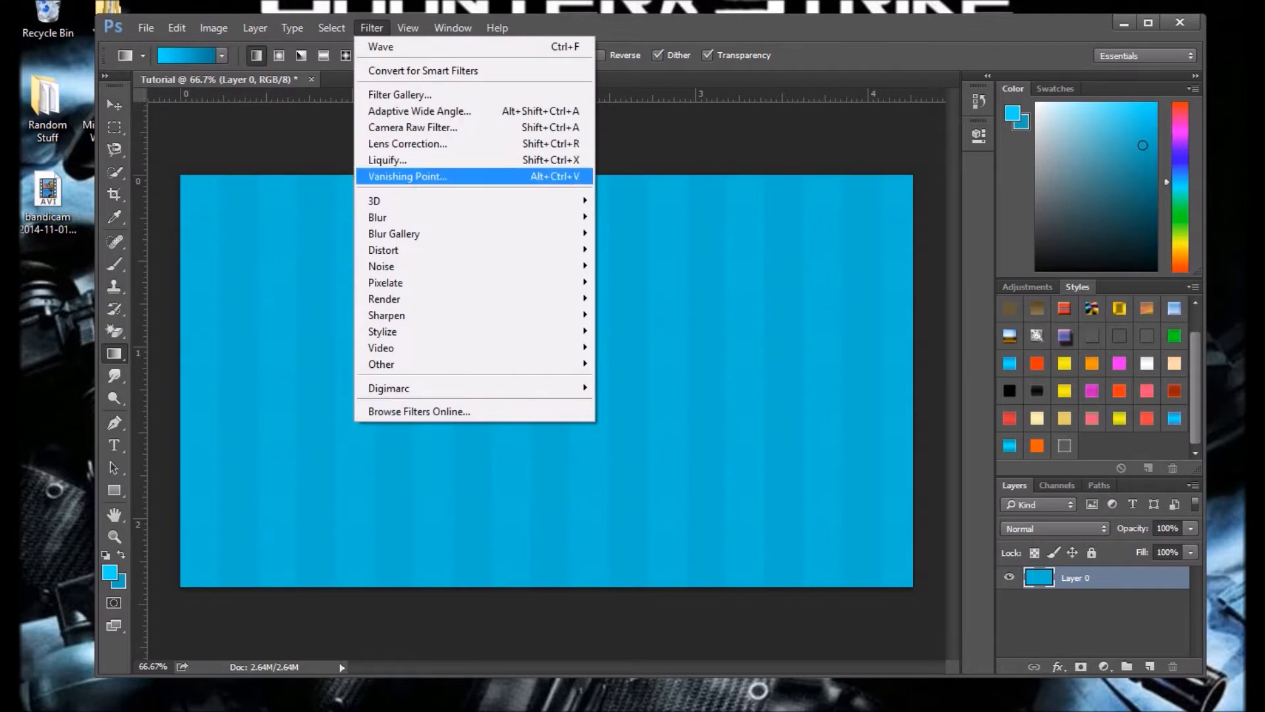
pyautogui.click(372, 28)
pyautogui.click(372, 28)
pyautogui.click(372, 28)
pyautogui.click(371, 28)
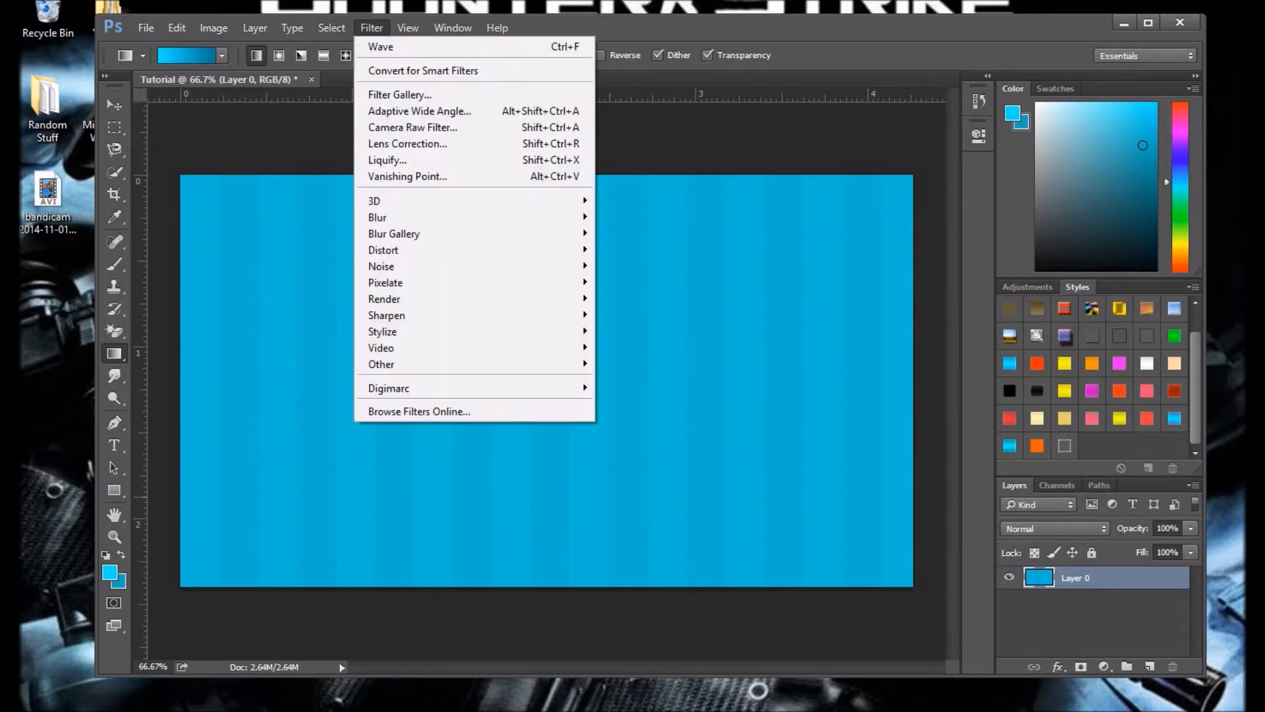
pyautogui.moveTo(395, 250)
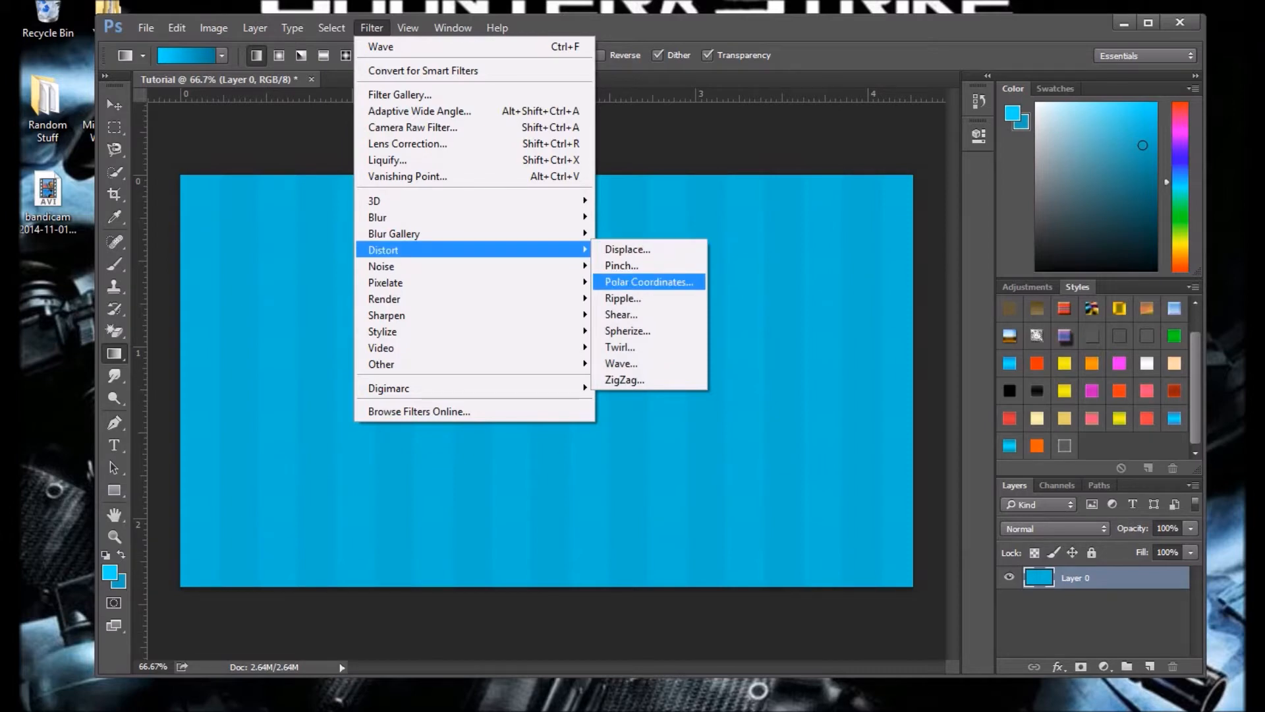
pyautogui.click(649, 281)
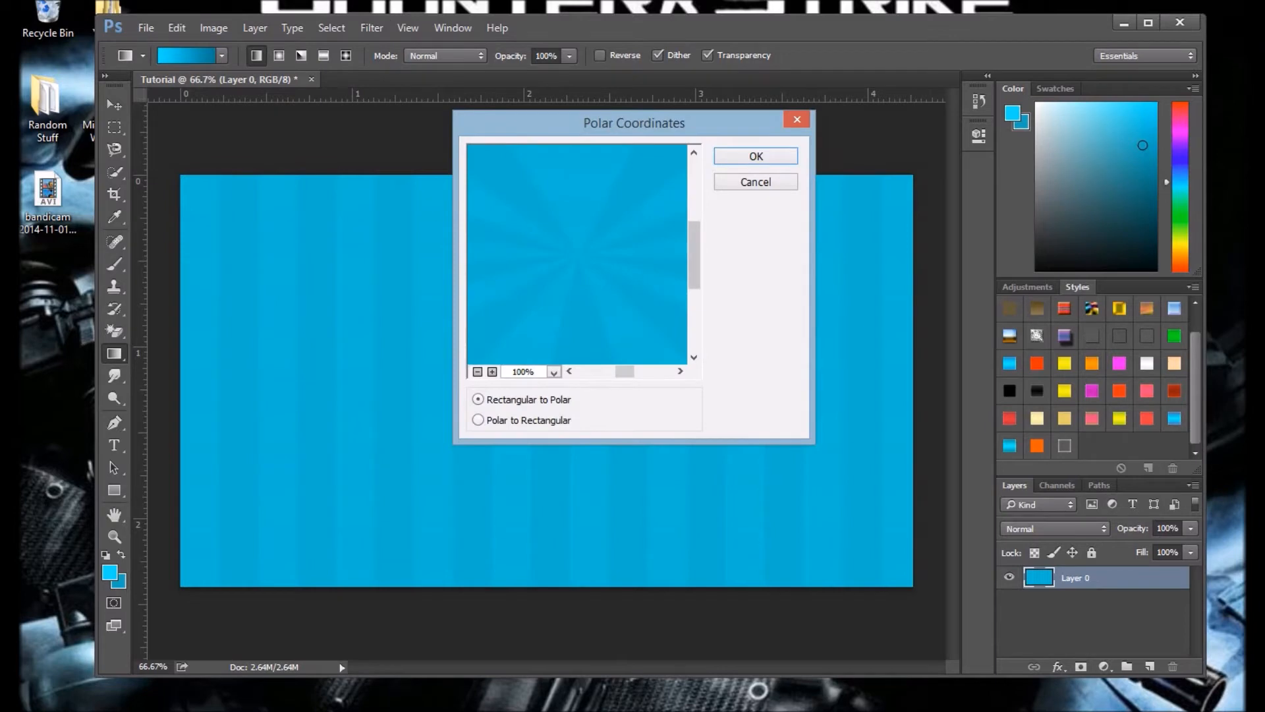
pyautogui.moveTo(694, 257)
pyautogui.mouseDown()
pyautogui.moveTo(694, 217)
pyautogui.moveTo(695, 317)
pyautogui.moveTo(694, 193)
pyautogui.moveTo(695, 270)
pyautogui.moveTo(694, 251)
pyautogui.mouseUp()
pyautogui.press('Return')
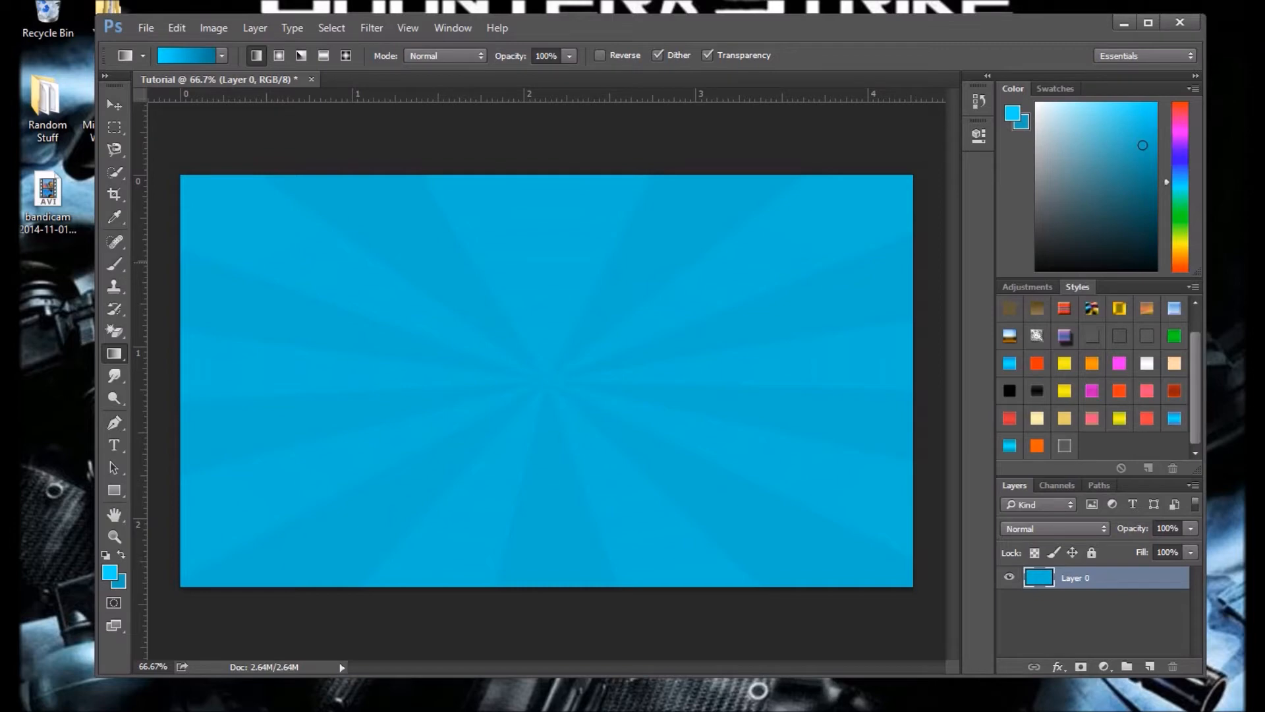
pyautogui.click(372, 28)
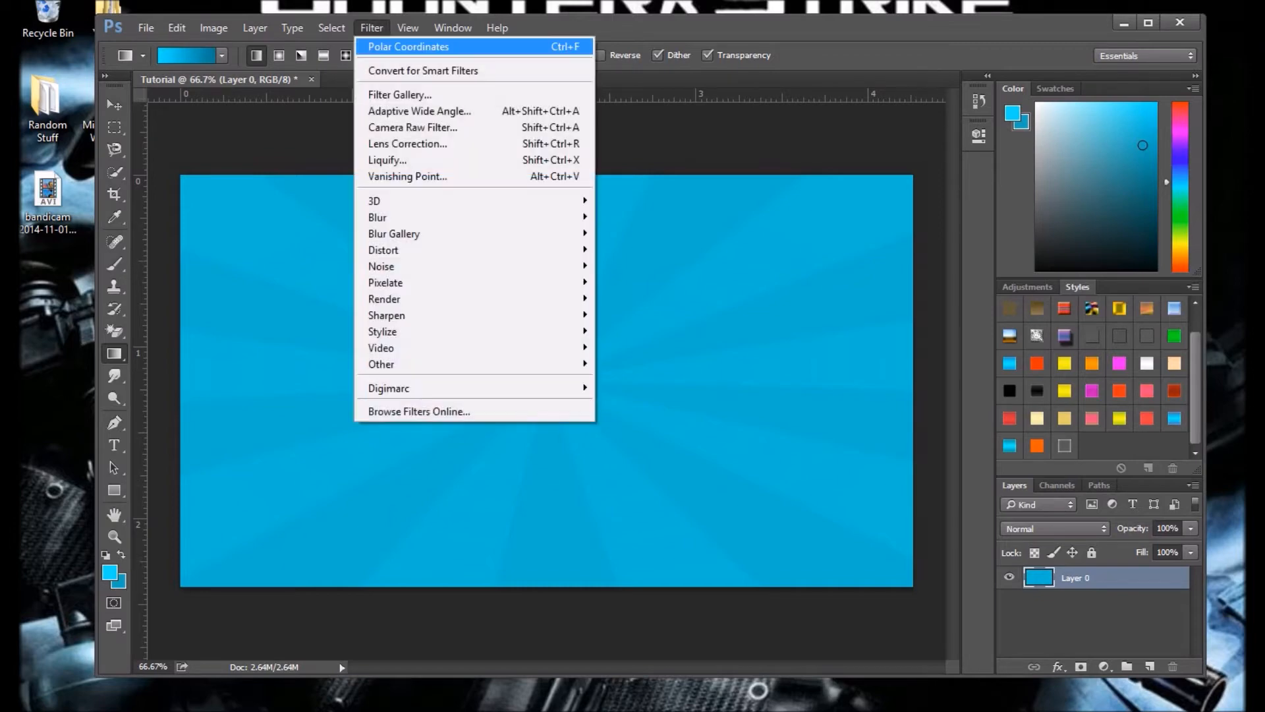
pyautogui.moveTo(396, 299)
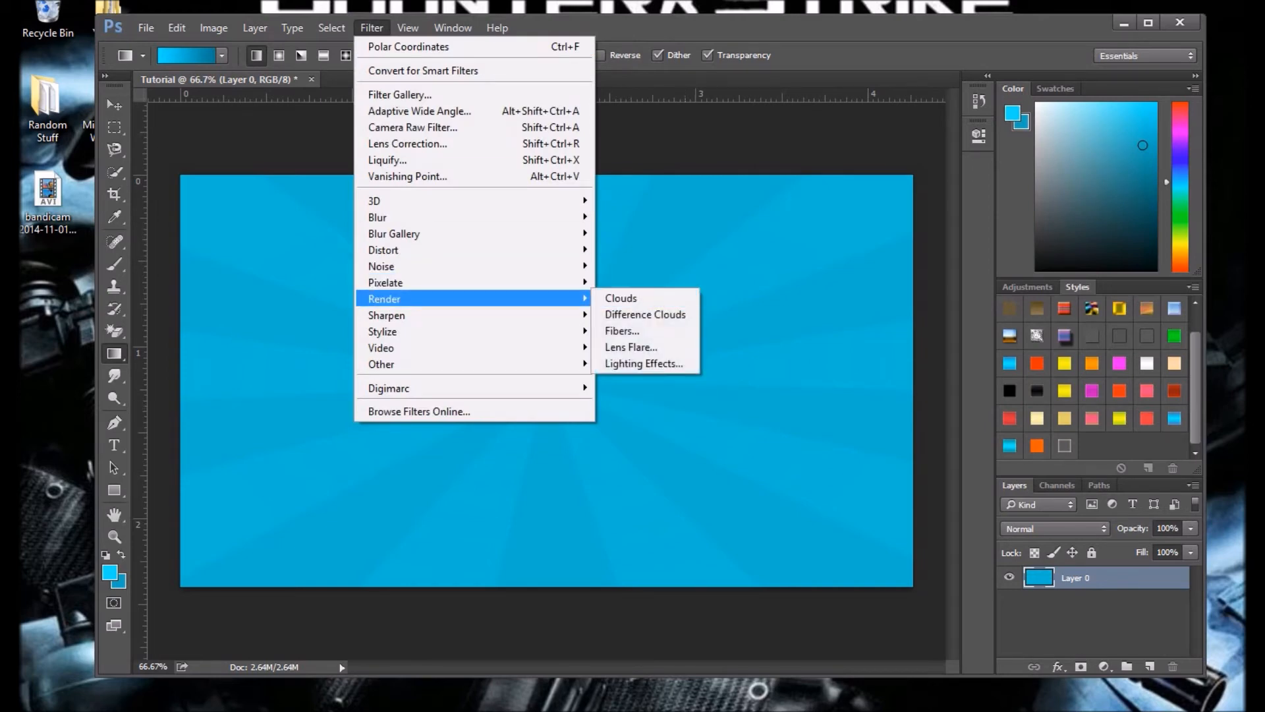
pyautogui.click(631, 347)
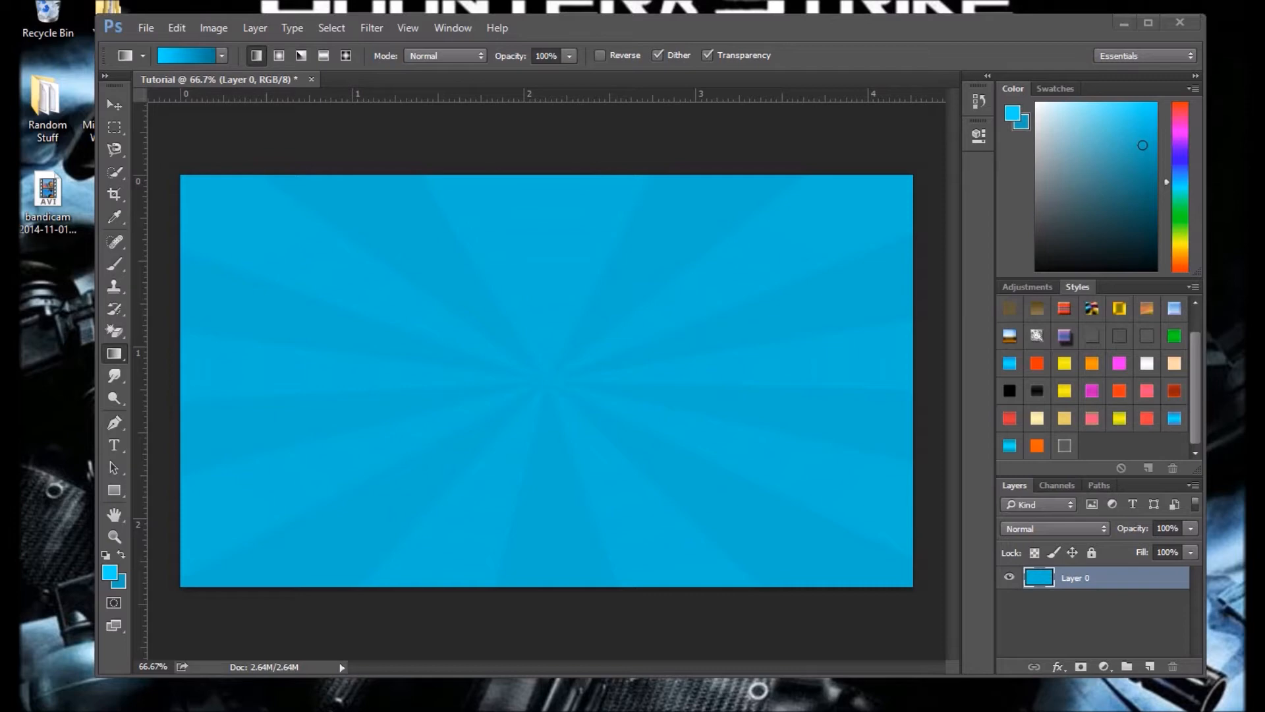
# Step: Switch to File Explorer, open the Textures folder and place the texture-9 image into the Tutorial document in Photoshop
pyautogui.moveTo(128, 710)
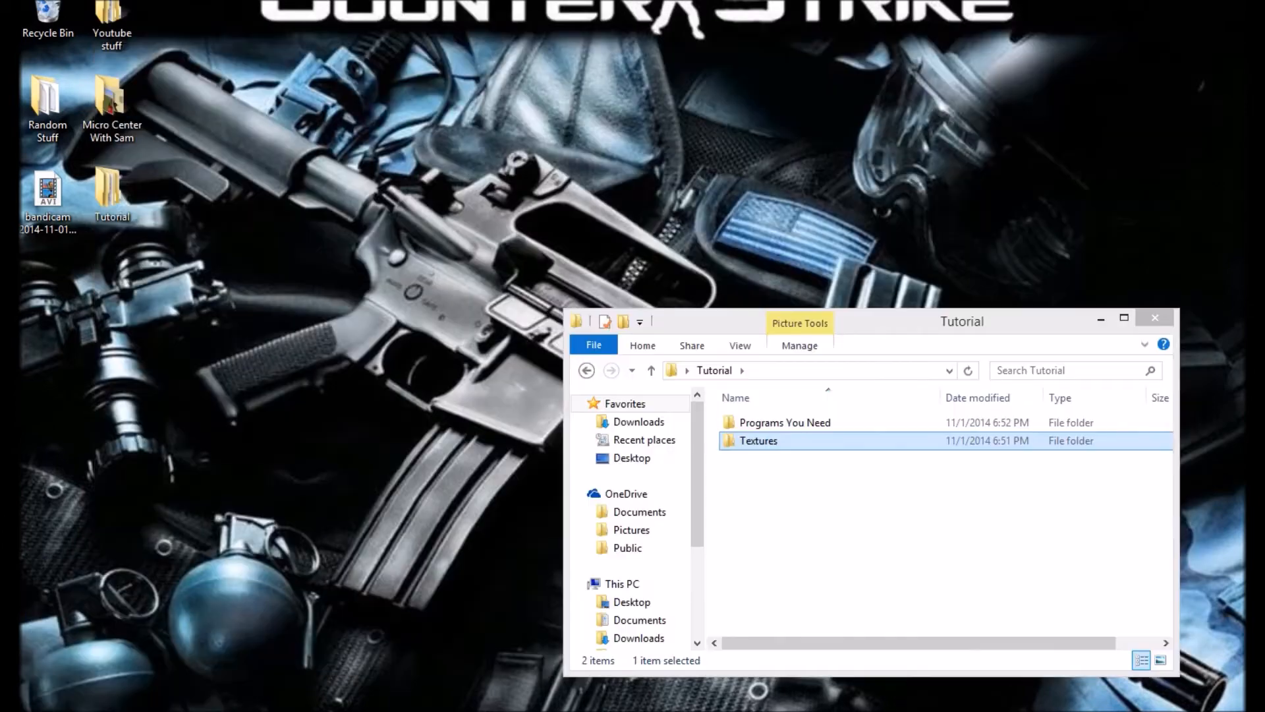
pyautogui.click(128, 639)
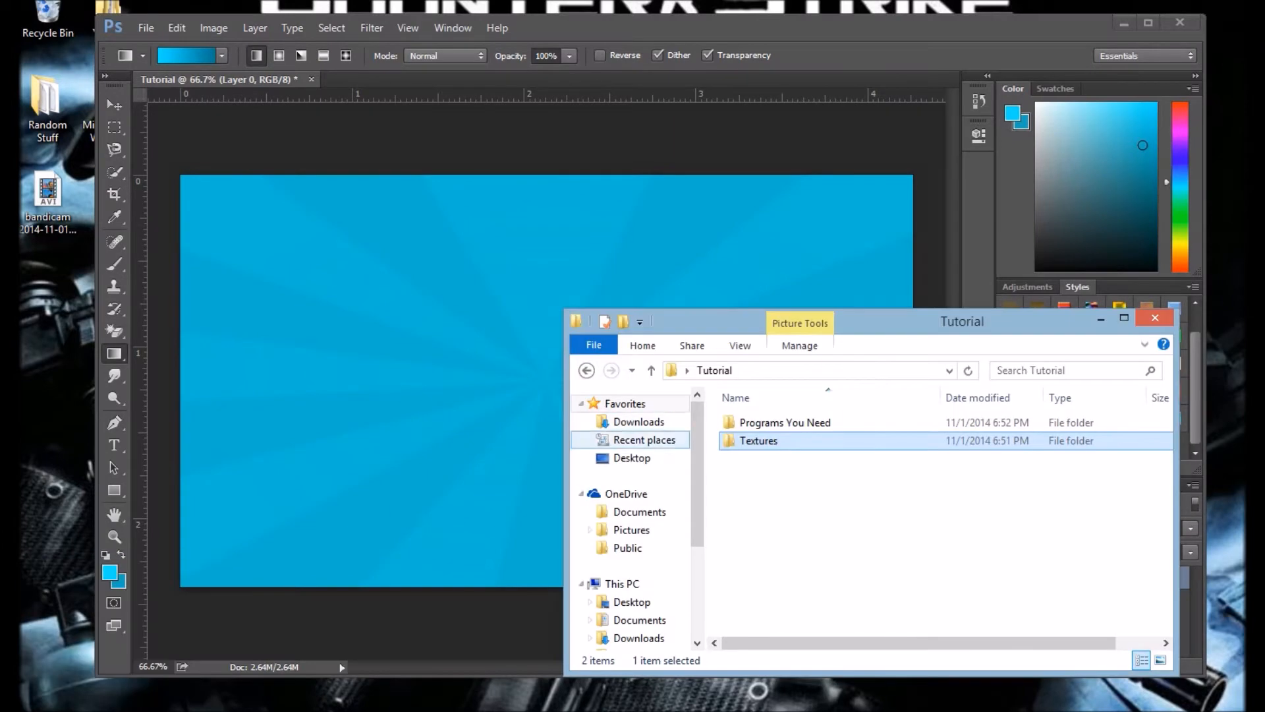
pyautogui.doubleClick(759, 440)
pyautogui.moveTo(876, 321); pyautogui.dragTo(1262, 297)
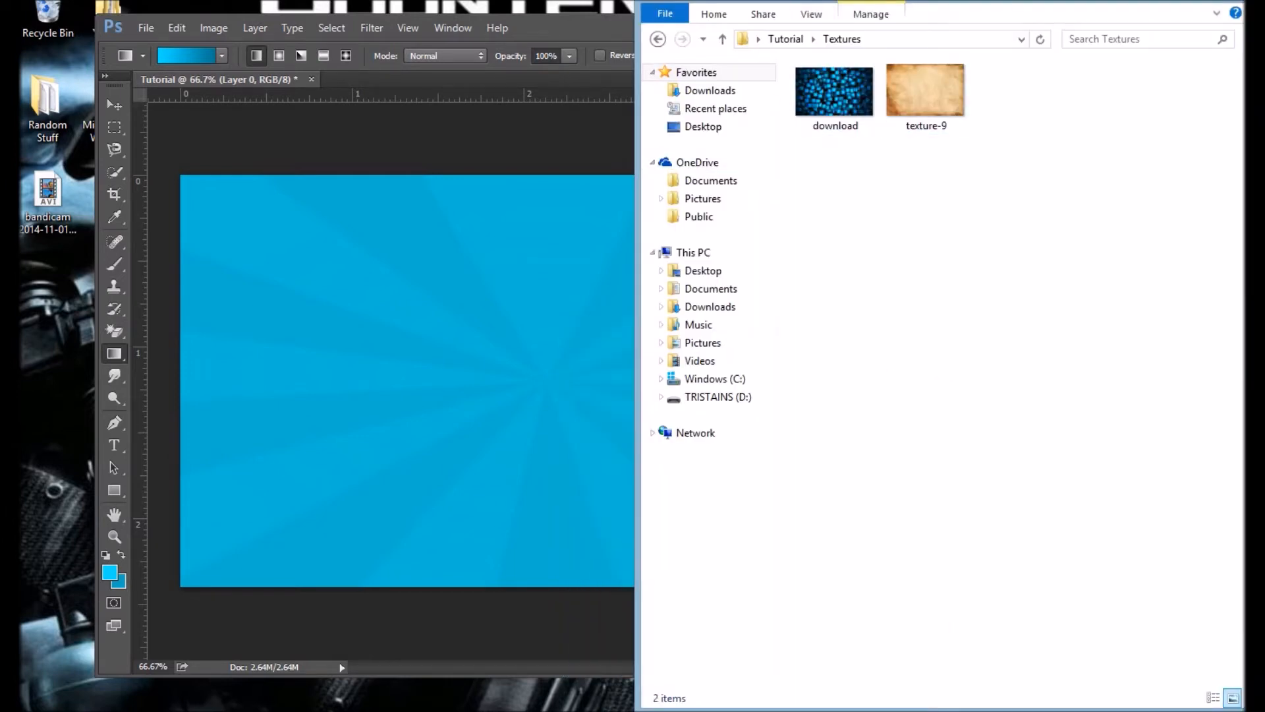
pyautogui.moveTo(921, 96); pyautogui.dragTo(521, 276)
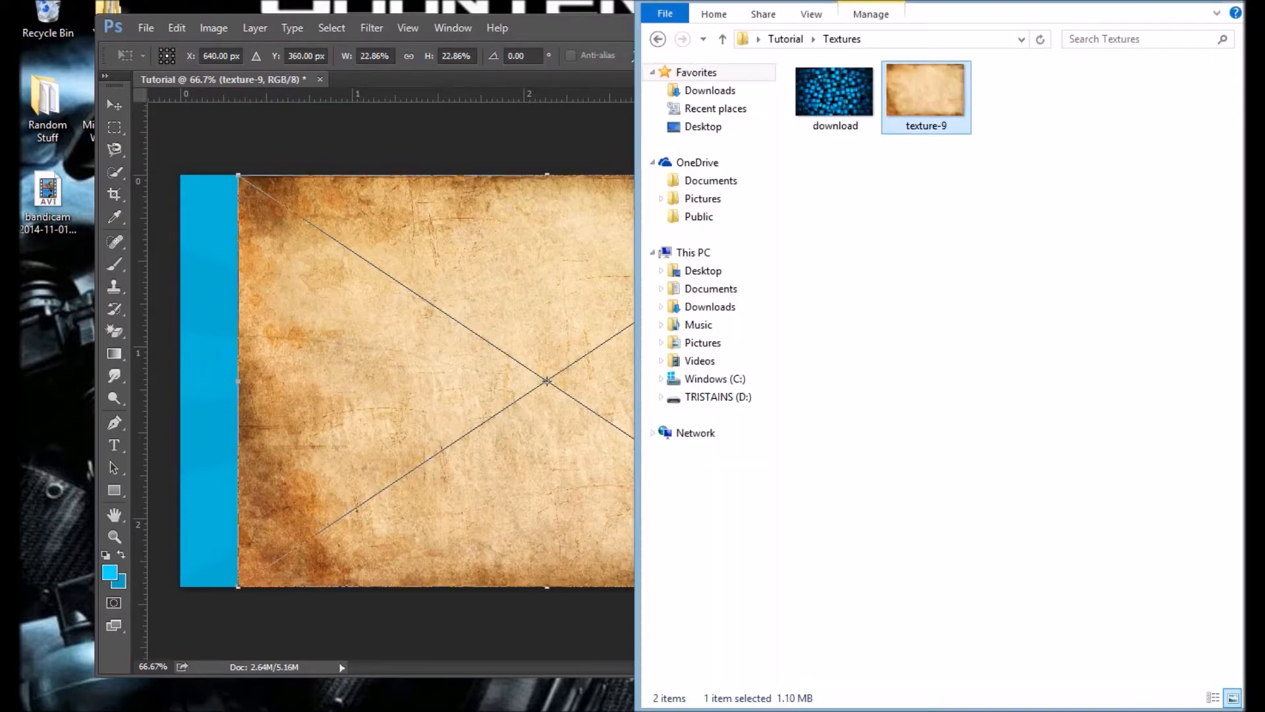
pyautogui.click(538, 380)
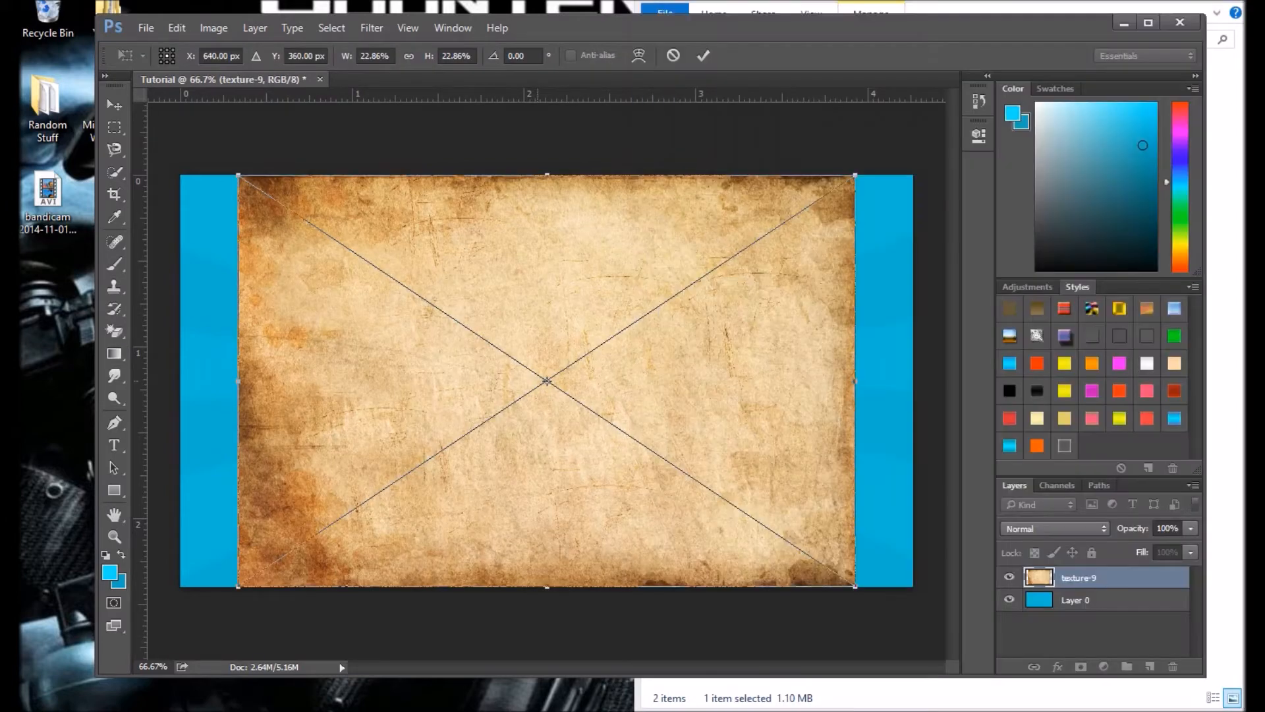
# Step: Stretch the placed texture-9 image horizontally on both sides to cover the full canvas width and commit the placement
pyautogui.moveTo(855, 381); pyautogui.dragTo(913, 381)
pyautogui.moveTo(237, 381); pyautogui.dragTo(180, 381)
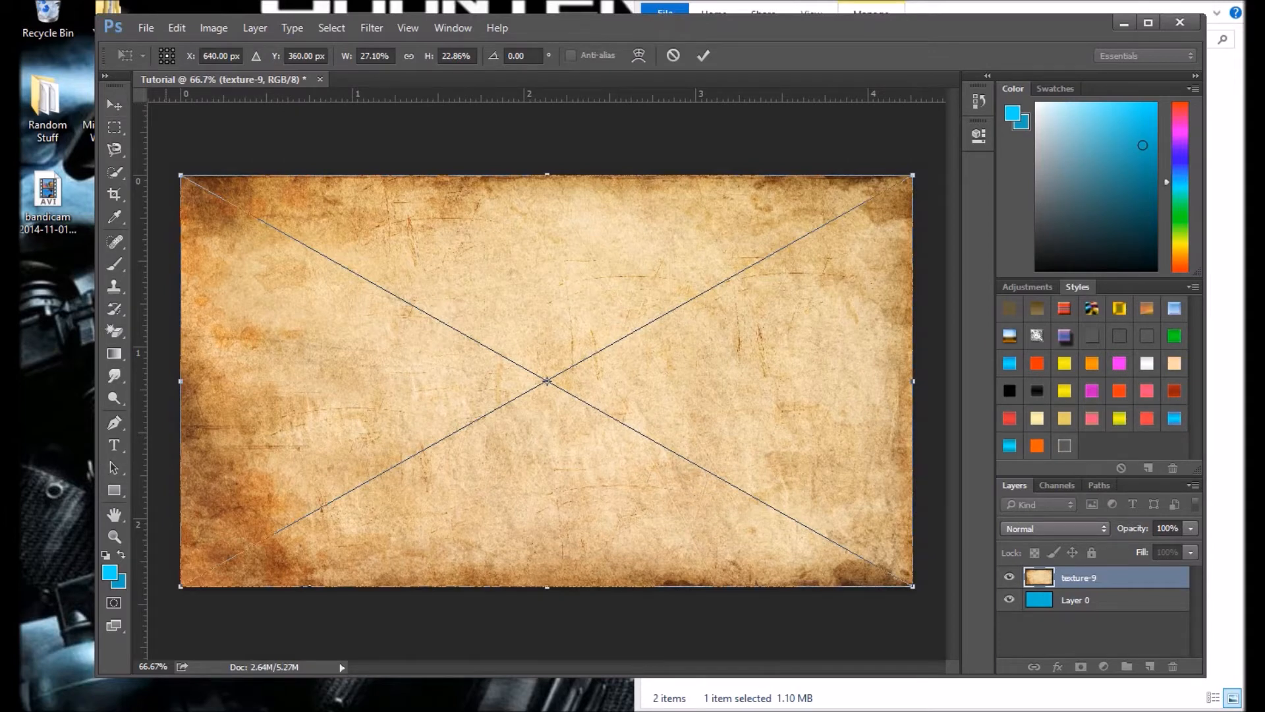
pyautogui.click(703, 55)
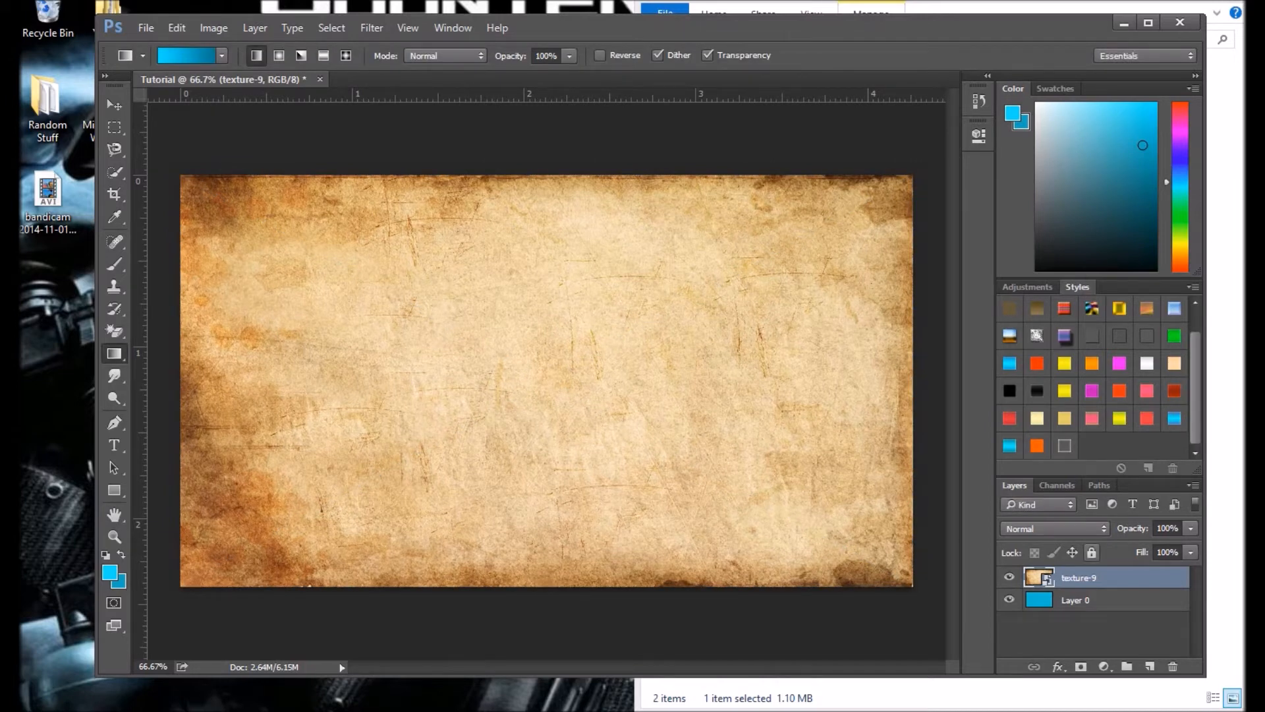
# Step: Lower the texture-9 layer's opacity to 14%
pyautogui.click(1190, 529)
pyautogui.moveTo(1191, 547); pyautogui.dragTo(1114, 547)
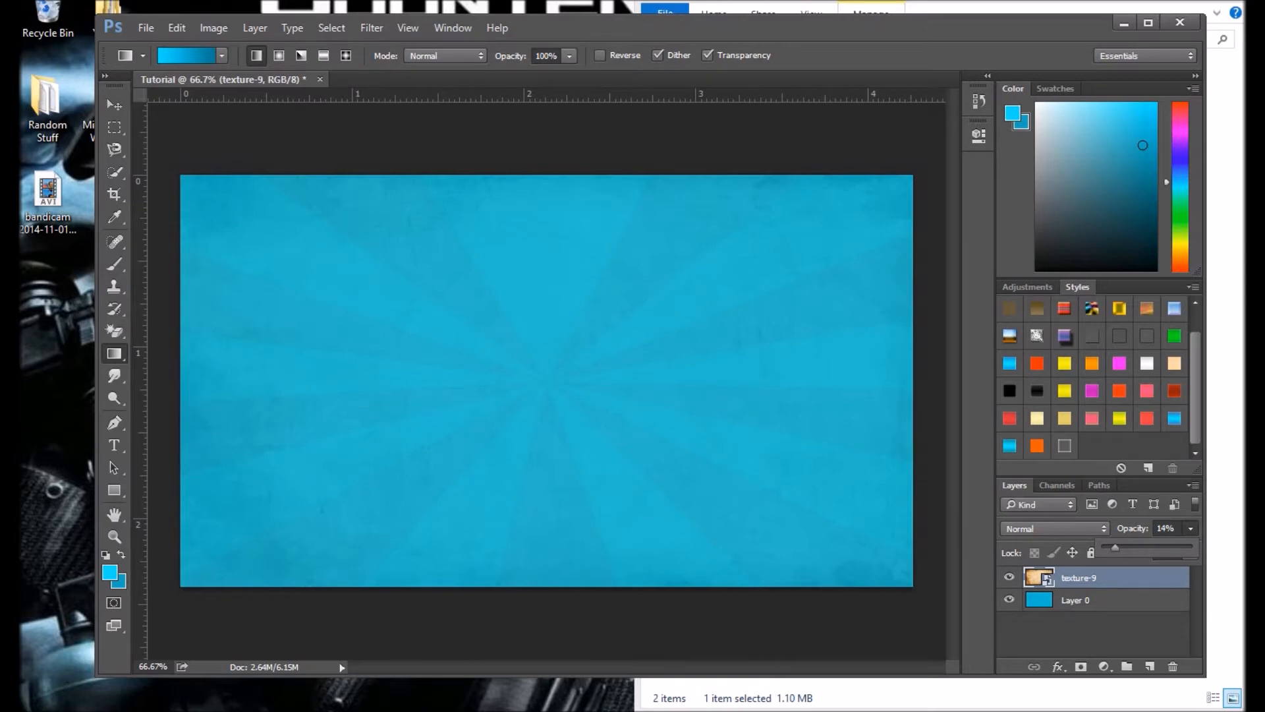
pyautogui.click(1055, 528)
pyautogui.click(1055, 528)
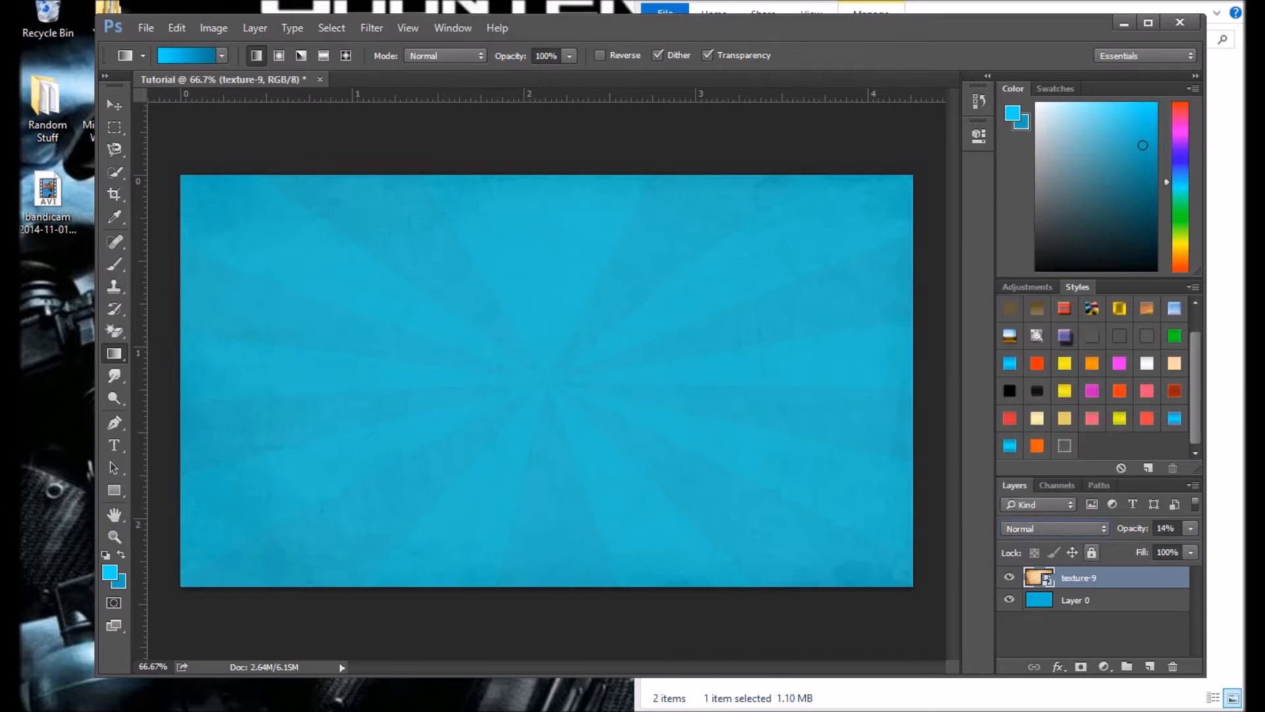
# Step: Set the texture-9 layer's blend mode to Overlay and its opacity to 36%
pyautogui.click(1056, 529)
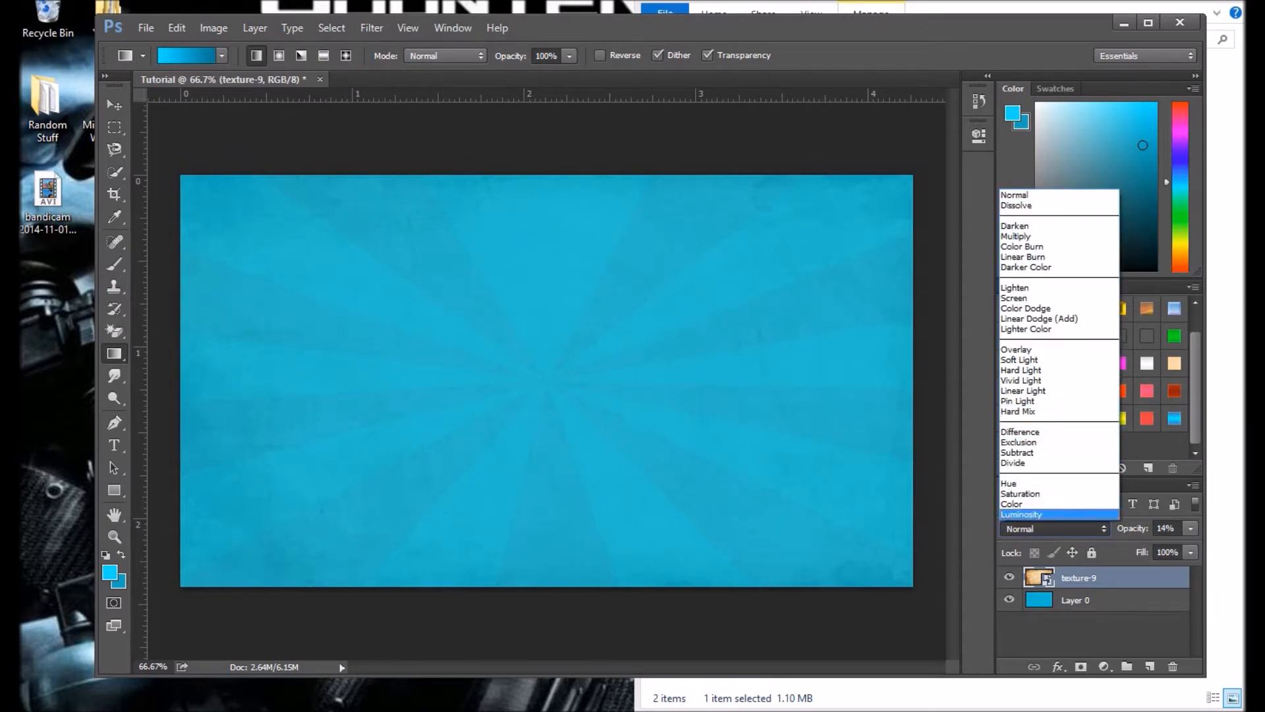
pyautogui.press('Up')
pyautogui.press('Up')
pyautogui.press('Up')
pyautogui.press('Up')
pyautogui.press('Up')
pyautogui.press('Up')
pyautogui.press('Up')
pyautogui.press('Up')
pyautogui.press('Up')
pyautogui.press('Up')
pyautogui.press('Up')
pyautogui.press('Up')
pyautogui.press('Up')
pyautogui.press('Up')
pyautogui.press('Return')
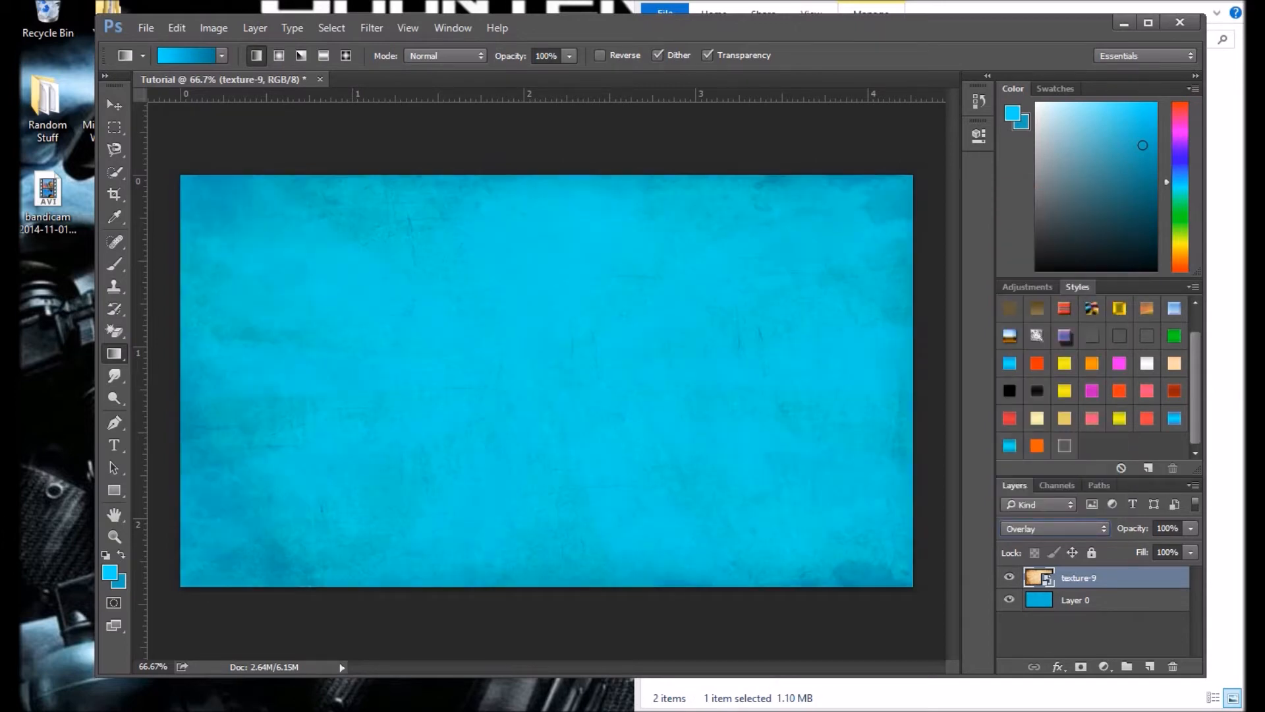
pyautogui.click(1190, 528)
pyautogui.moveTo(1191, 547); pyautogui.dragTo(1135, 548)
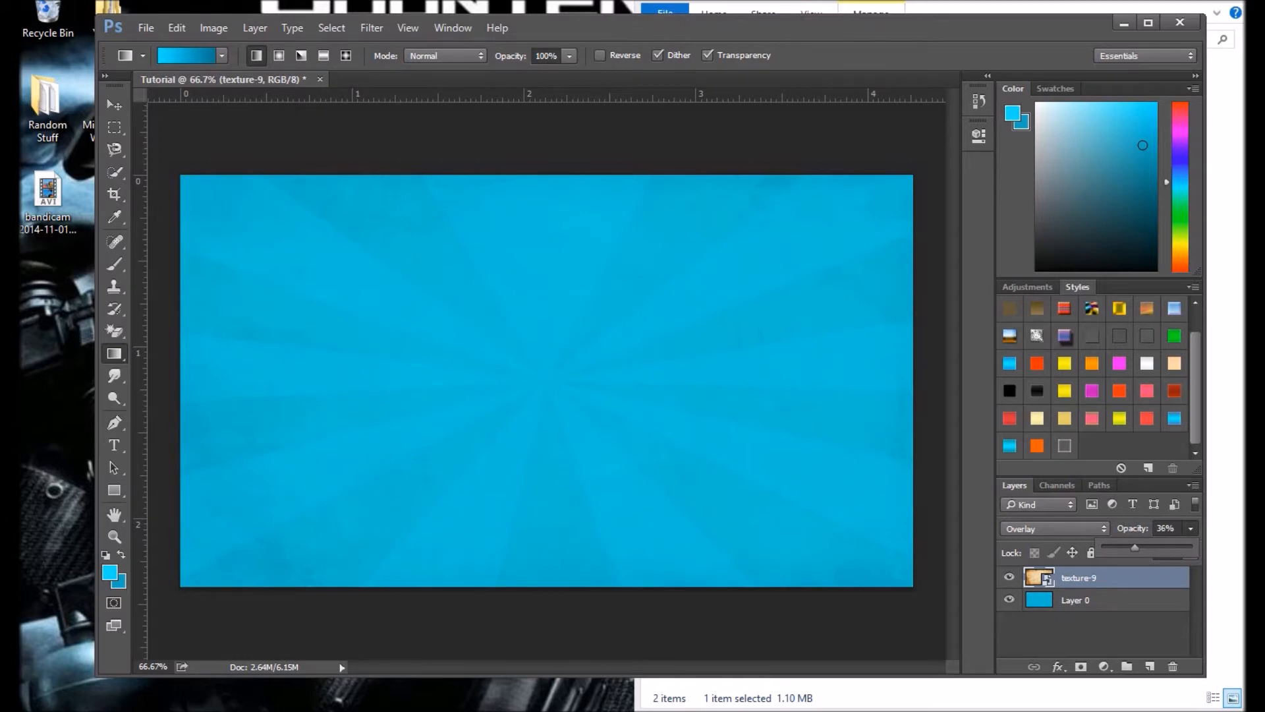
pyautogui.click(1094, 634)
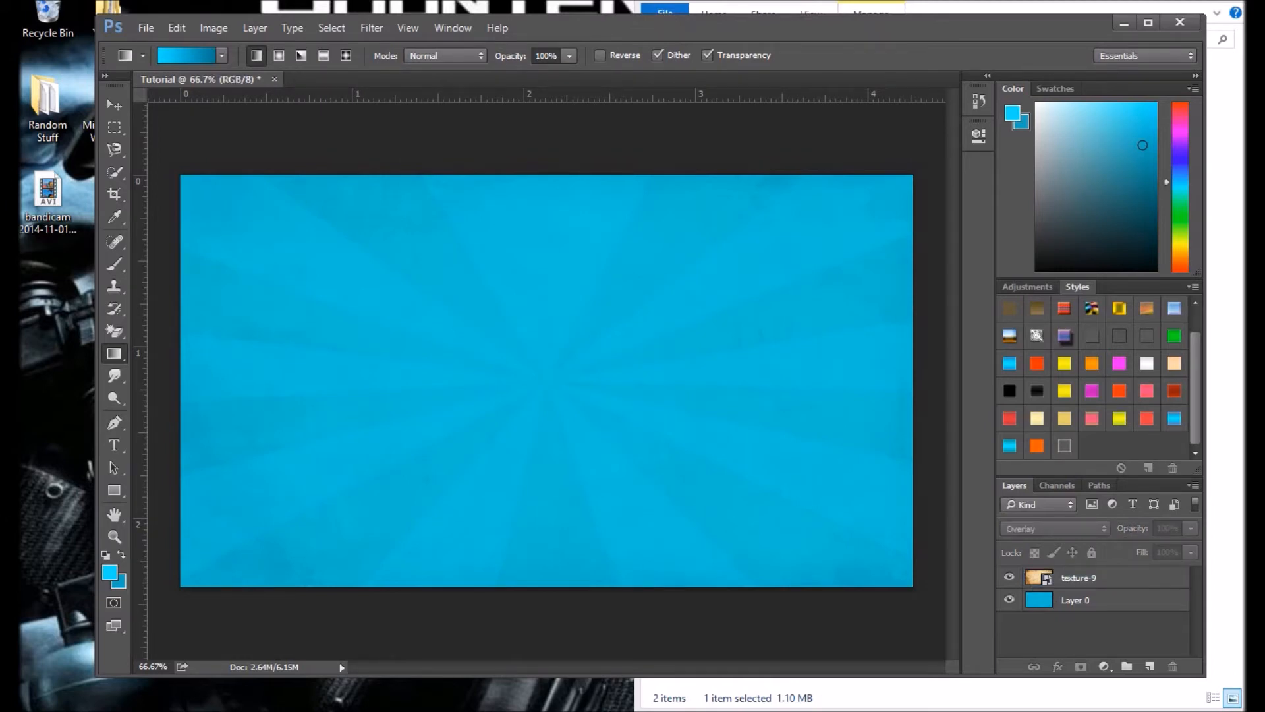
# Step: Merge the texture-9 layer and Layer 0 into a single layer
pyautogui.click(1099, 578)
pyautogui.click(1069, 528)
pyautogui.click(1087, 631)
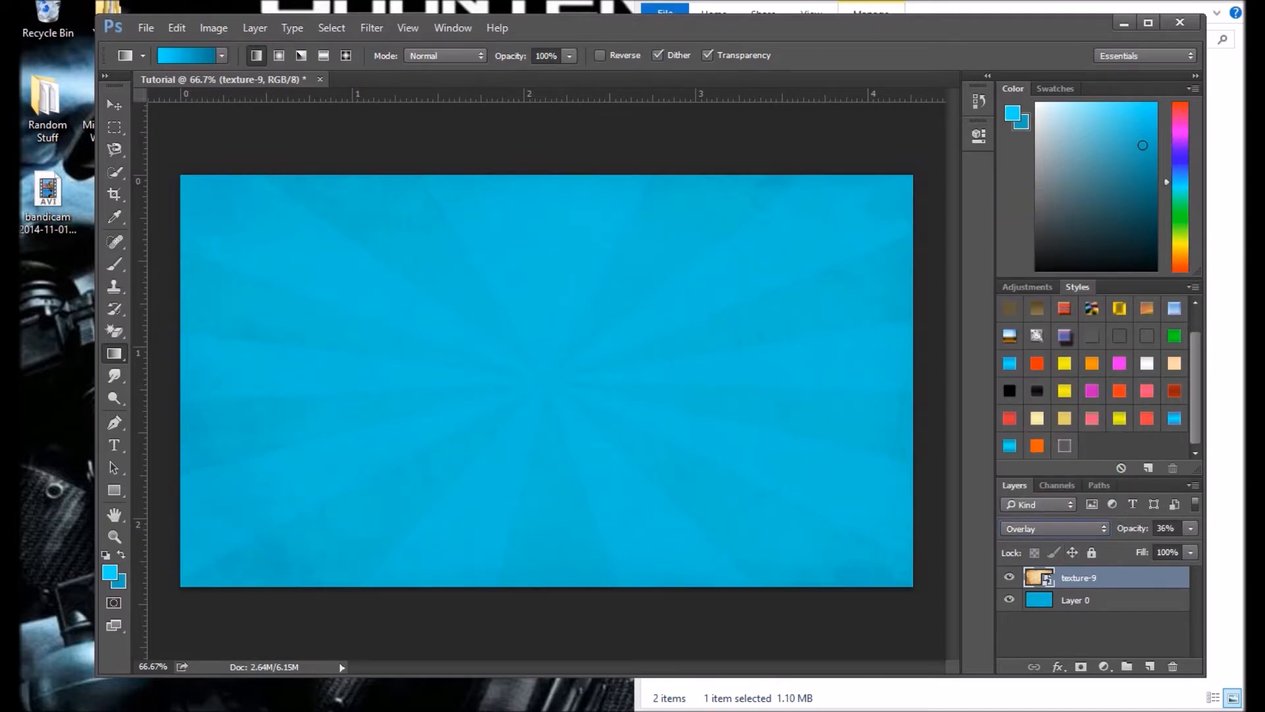
pyautogui.keyDown('ctrl'); pyautogui.click(1094, 600); pyautogui.keyUp('ctrl')
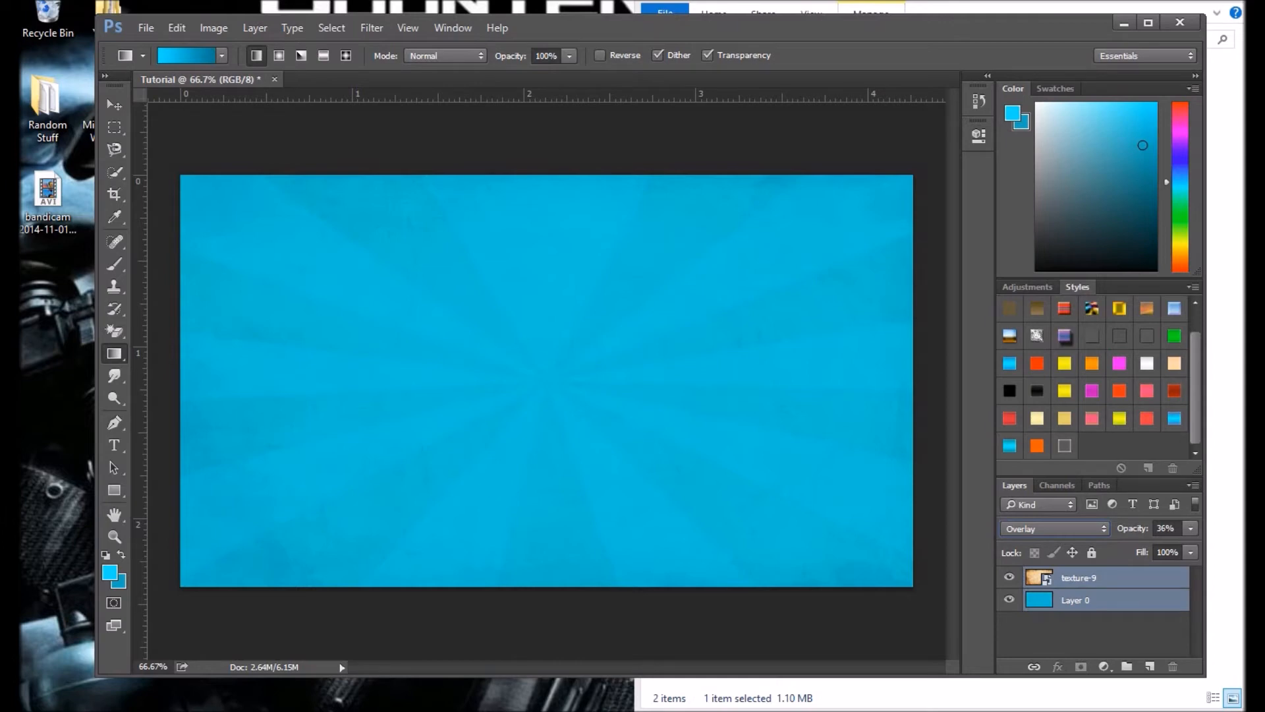
pyautogui.hotkey('ctrl', 'e')
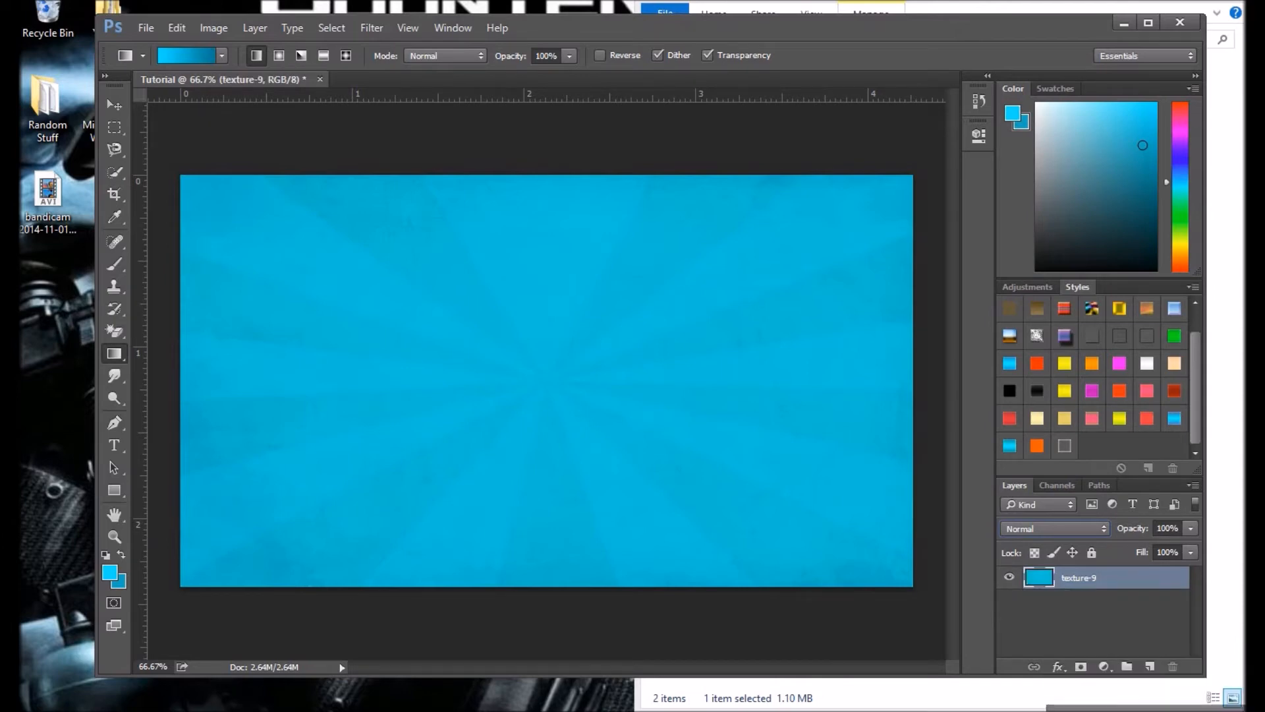
# Step: Place the download image from the Textures folder into the Tutorial document and stretch it horizontally to the full canvas width
pyautogui.hotkey('alt', 'Tab')
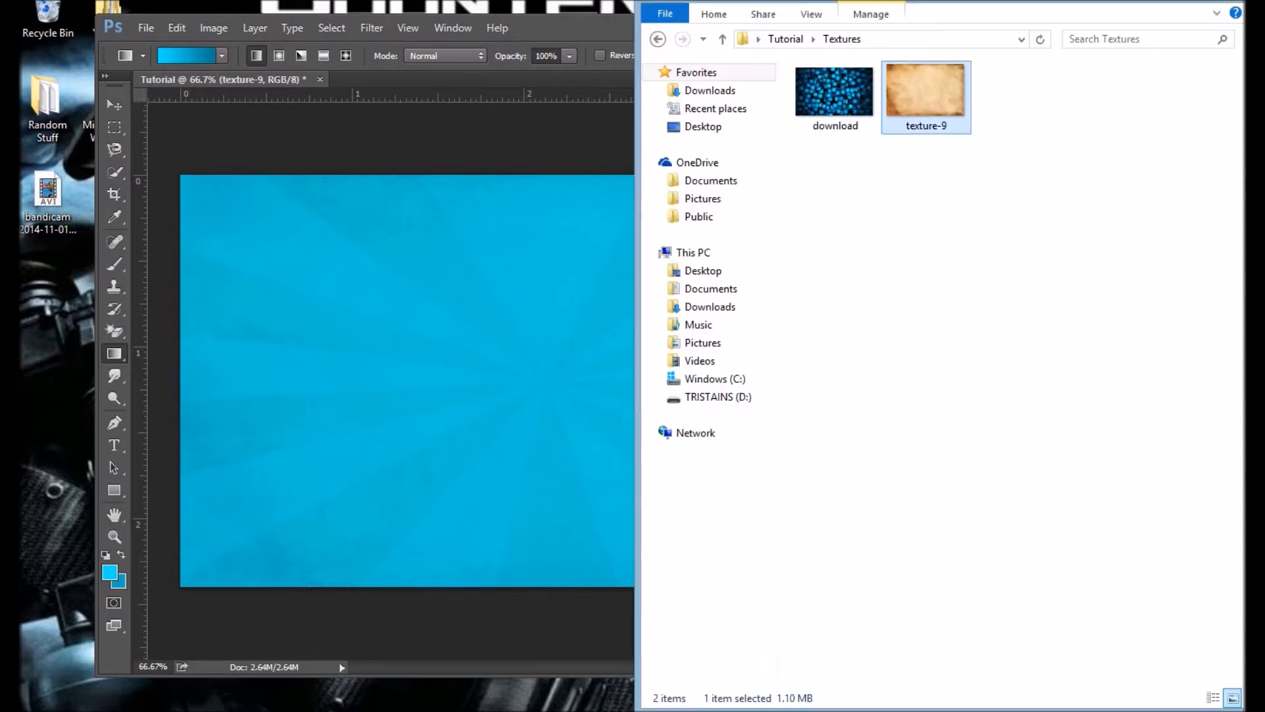
pyautogui.moveTo(834, 94); pyautogui.dragTo(541, 356)
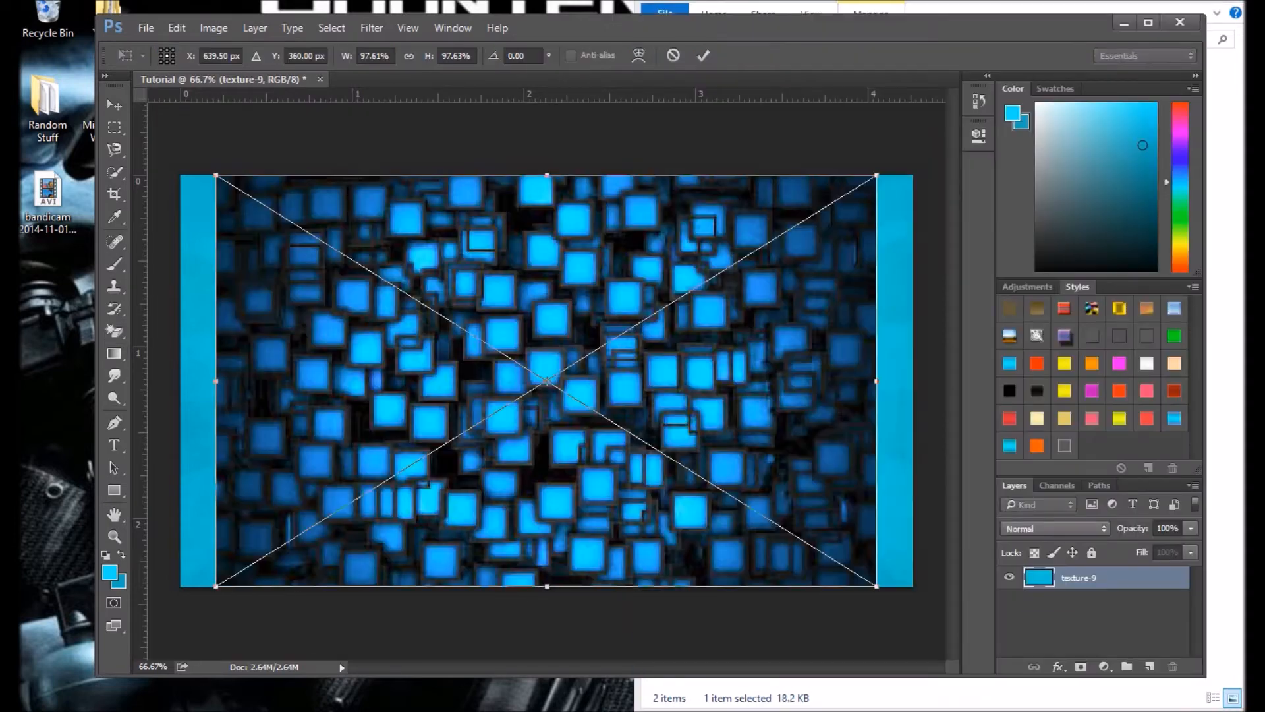
pyautogui.press('super+Down')
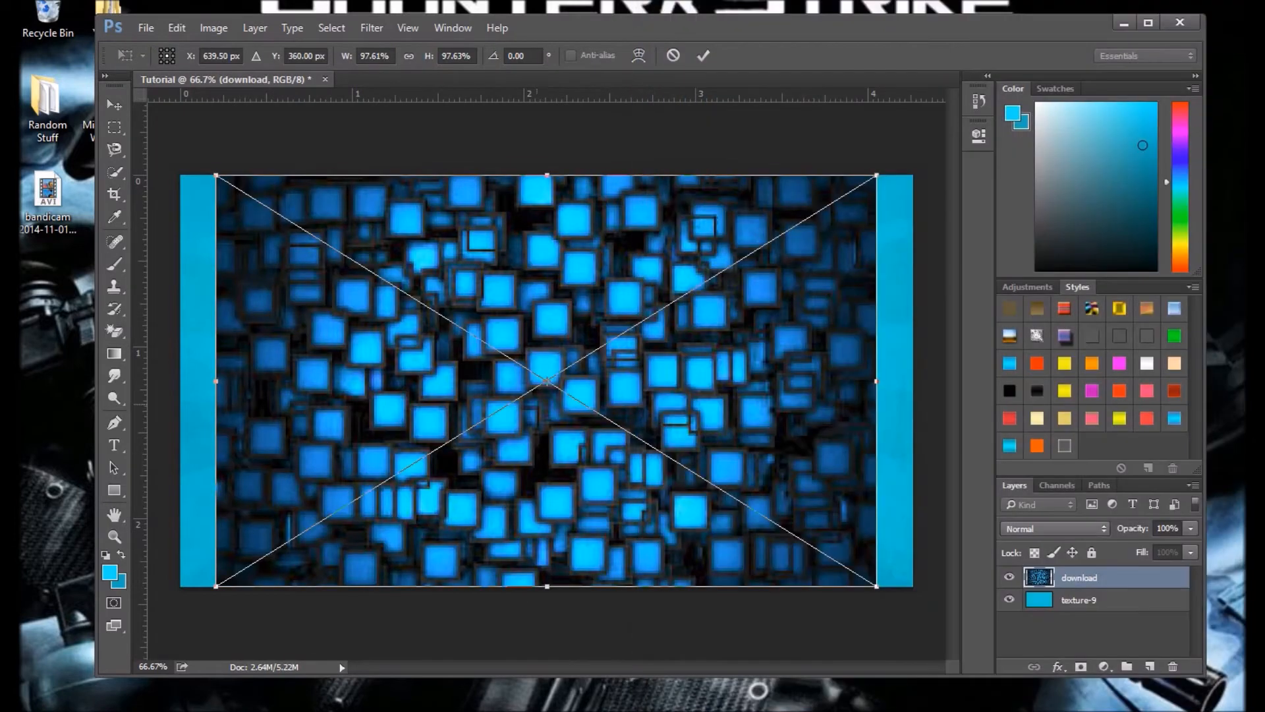
pyautogui.moveTo(876, 380); pyautogui.dragTo(912, 381)
pyautogui.moveTo(216, 381); pyautogui.dragTo(181, 381)
pyautogui.click(703, 55)
# Step: Reduce the download layer's opacity to 3% and deselect the layers
pyautogui.click(1191, 529)
pyautogui.moveTo(1191, 548); pyautogui.dragTo(1107, 548)
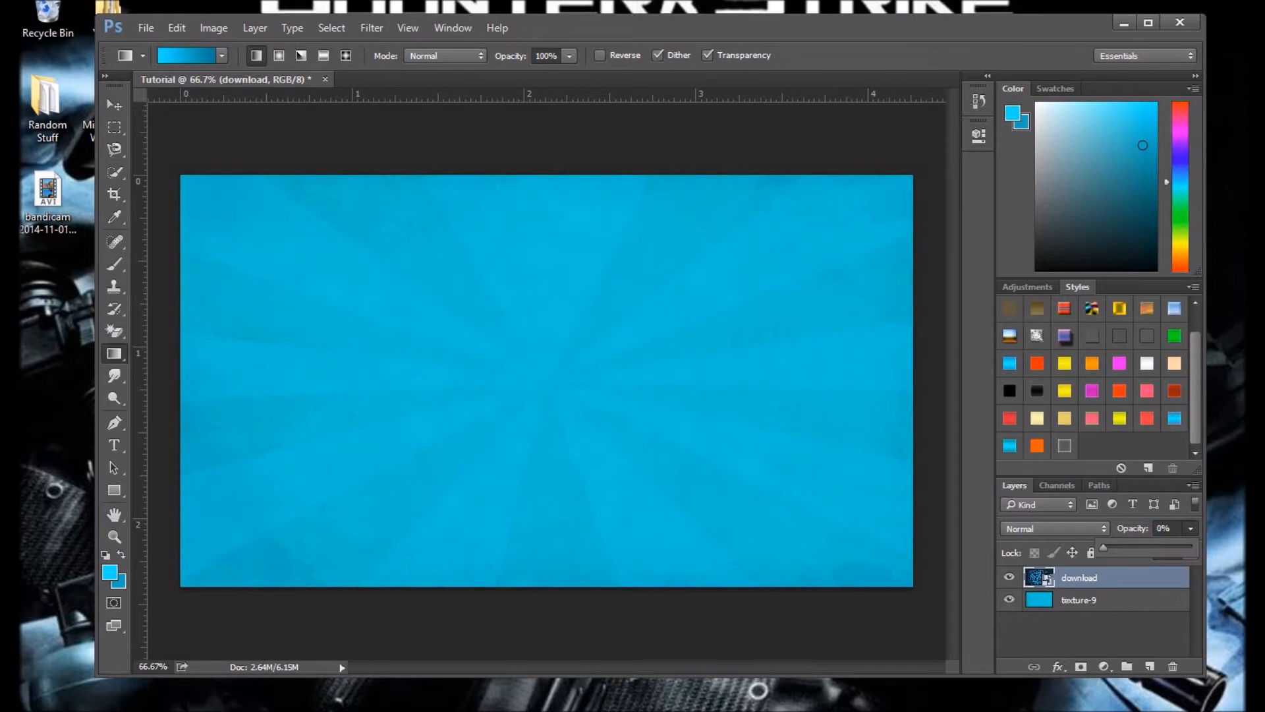
pyautogui.moveTo(1104, 547); pyautogui.dragTo(1105, 547)
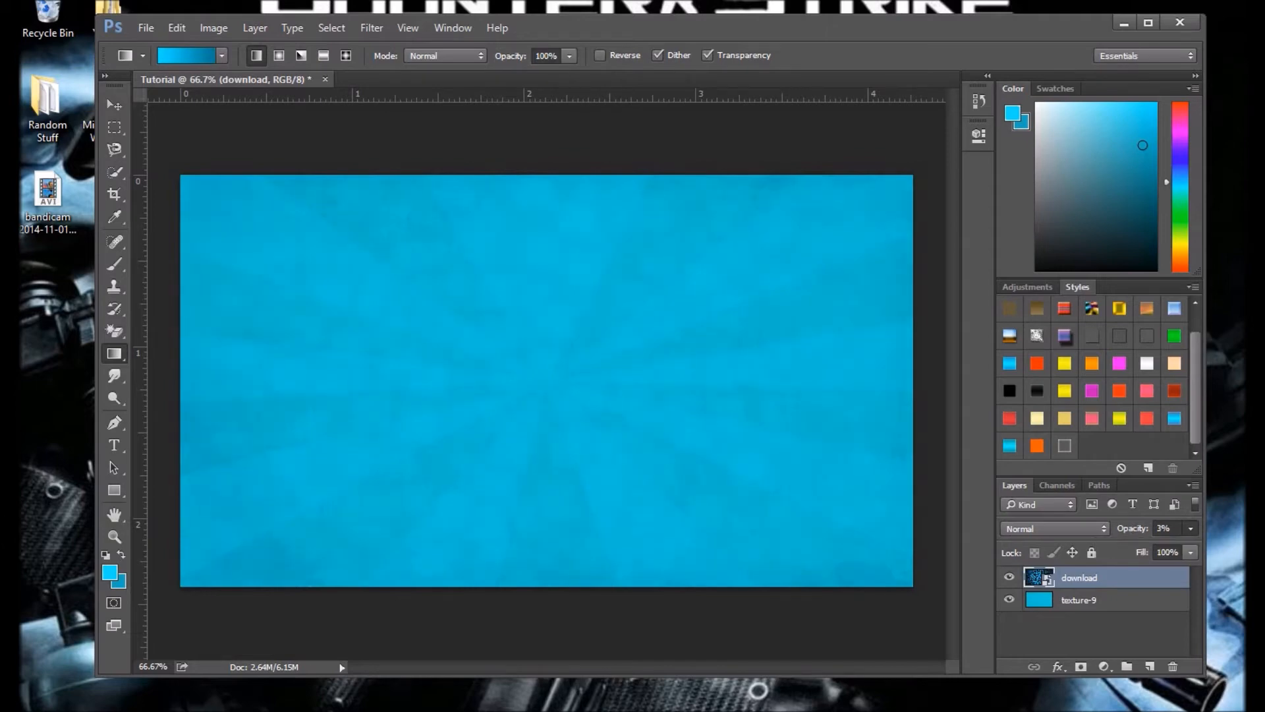
pyautogui.click(1093, 632)
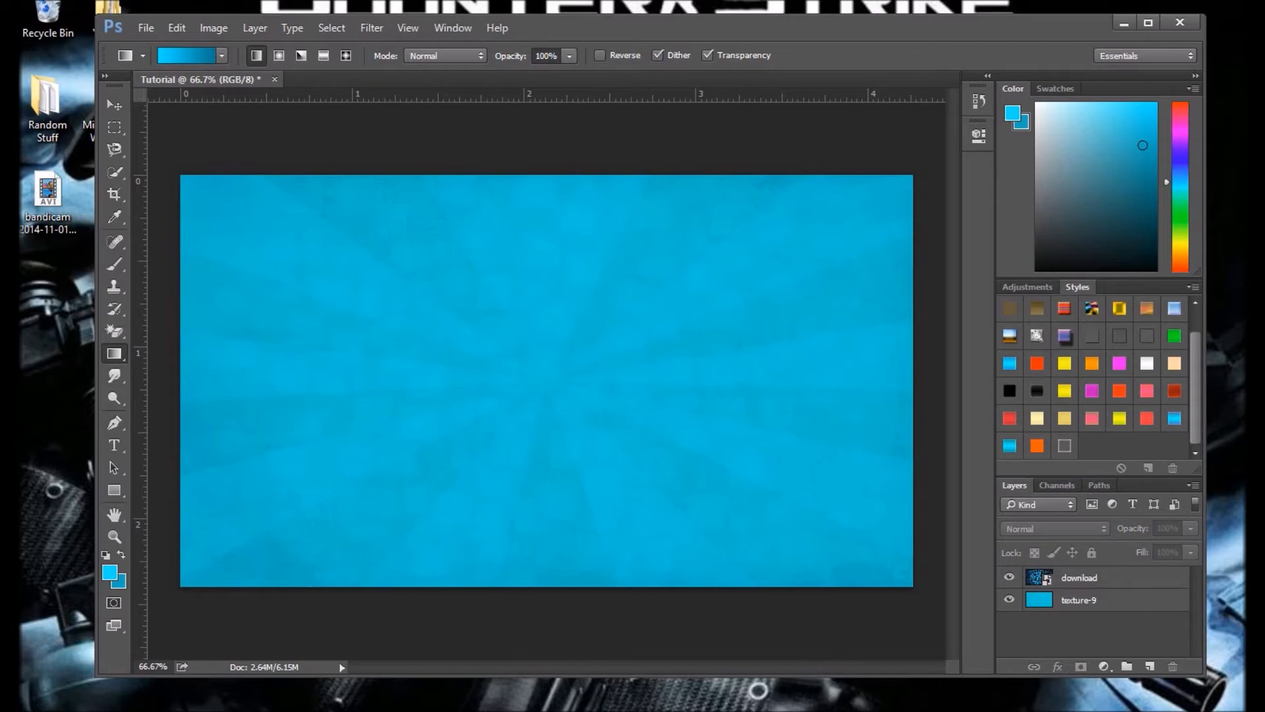
# Step: Start a horizontal text line near the canvas's upper-left corner with the font size set to 36 pt
pyautogui.click(114, 104)
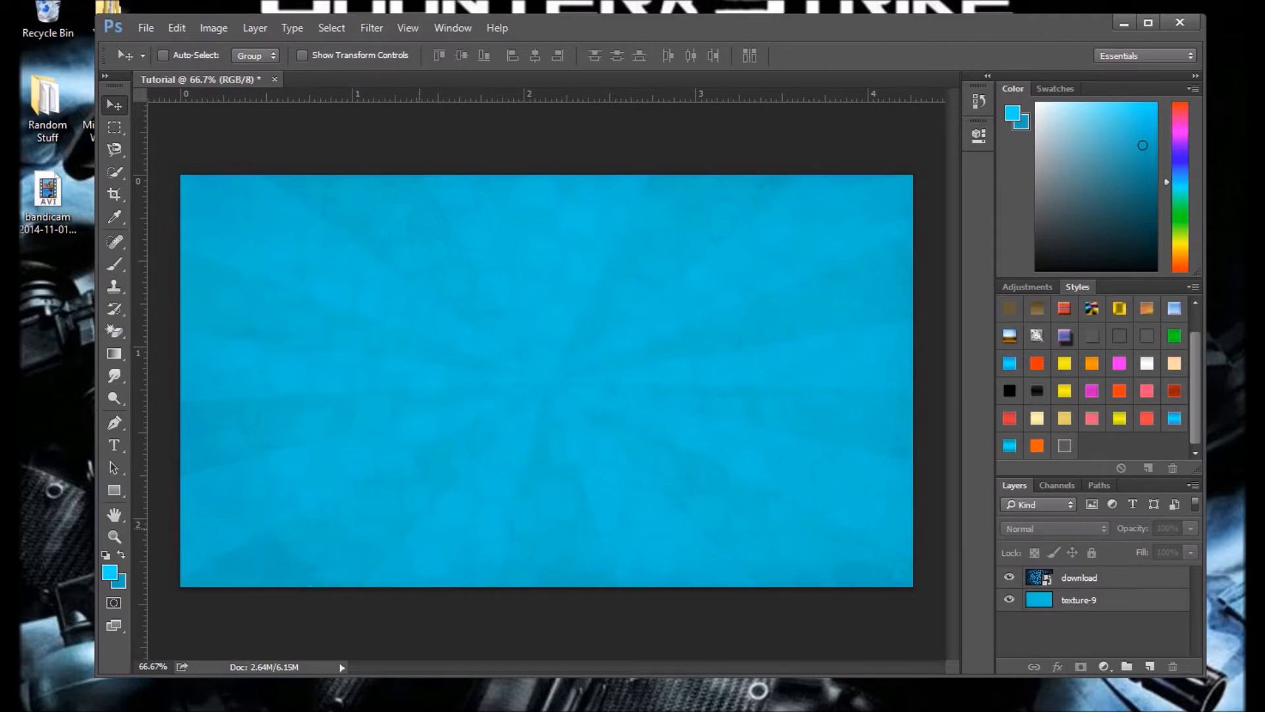
pyautogui.click(114, 445)
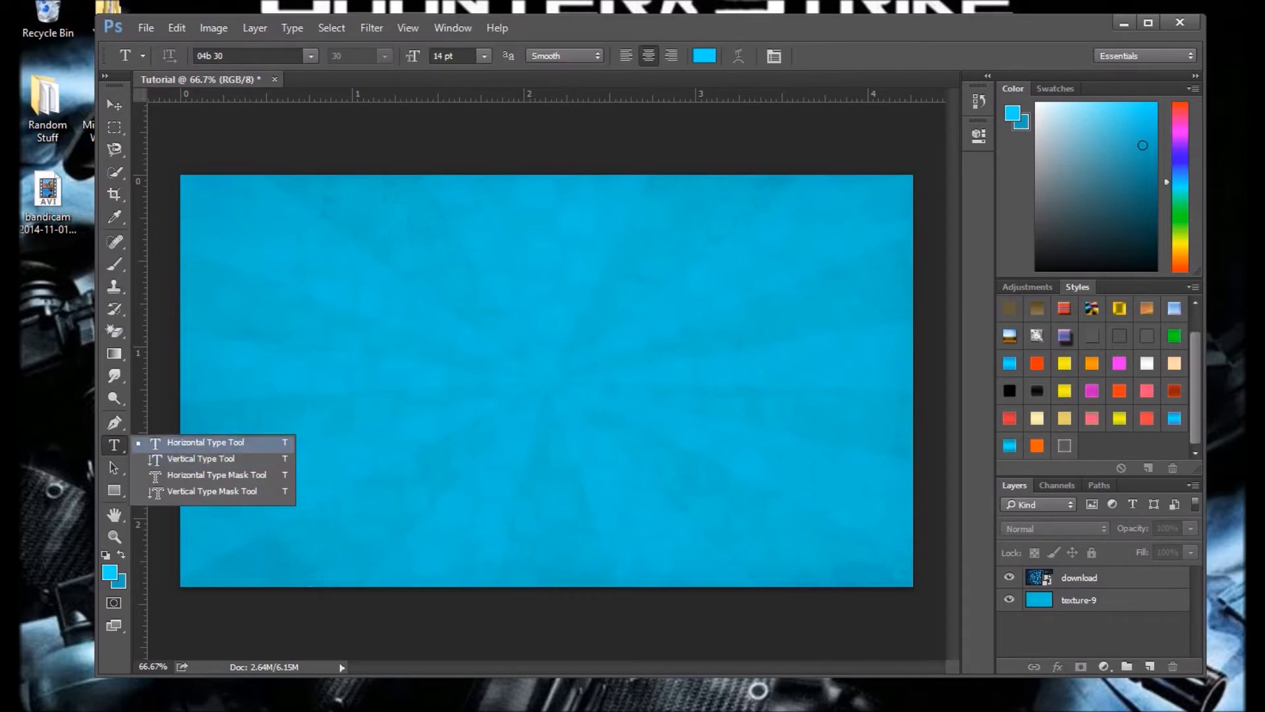
pyautogui.click(114, 445)
pyautogui.click(205, 442)
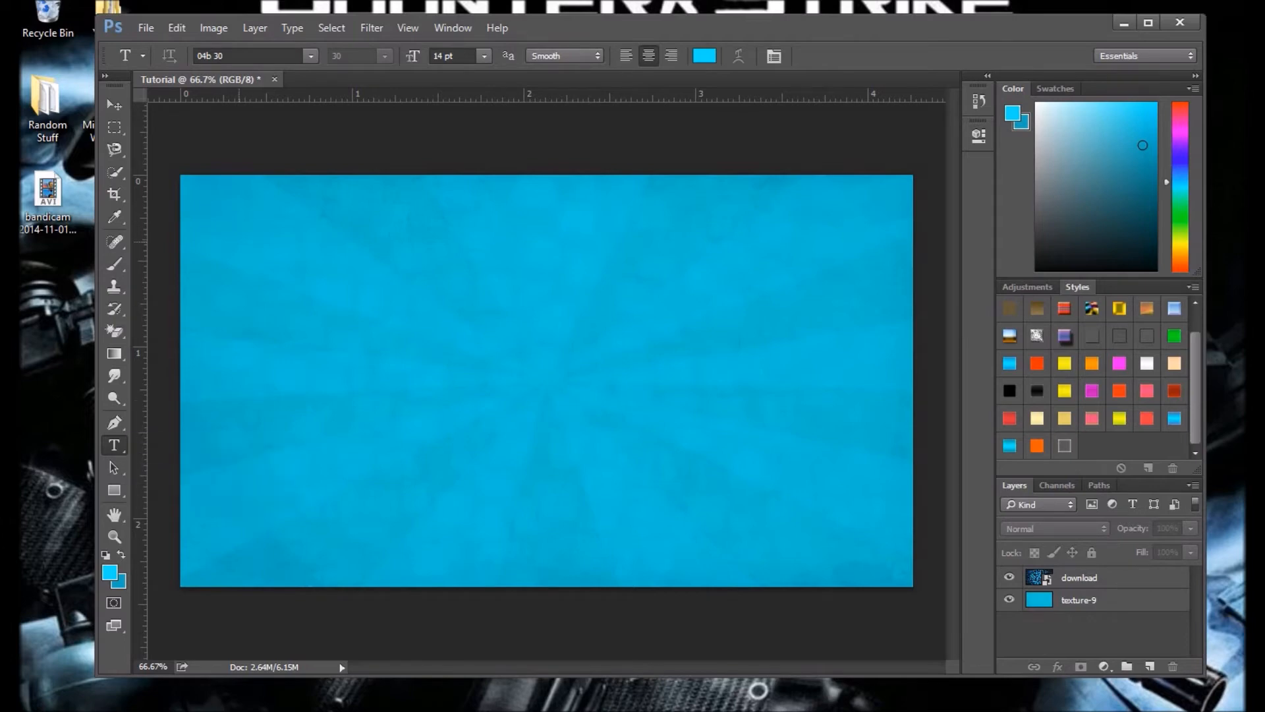
pyautogui.click(233, 243)
pyautogui.click(484, 56)
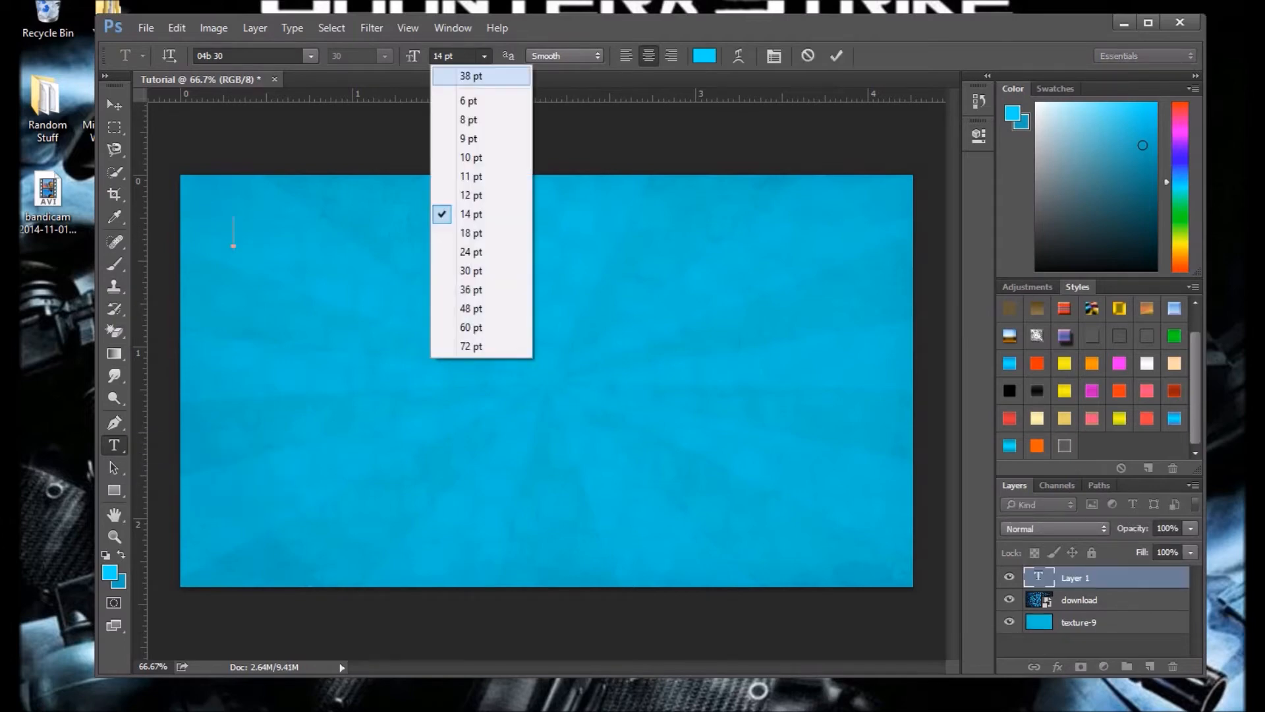
pyautogui.click(461, 289)
pyautogui.moveTo(275, 286); pyautogui.dragTo(270, 306)
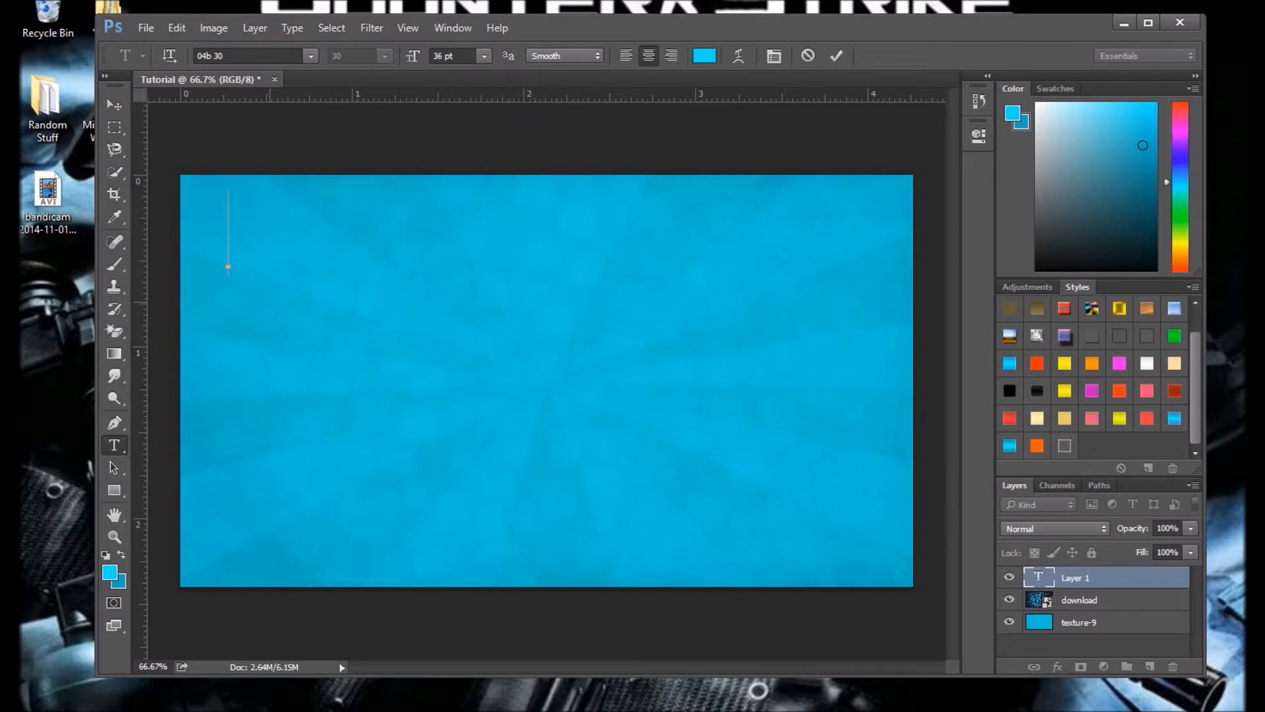
# Step: Enter HOW and shift the text rightward so it sits fully inside the canvas's upper-left area
pyautogui.write('OW')
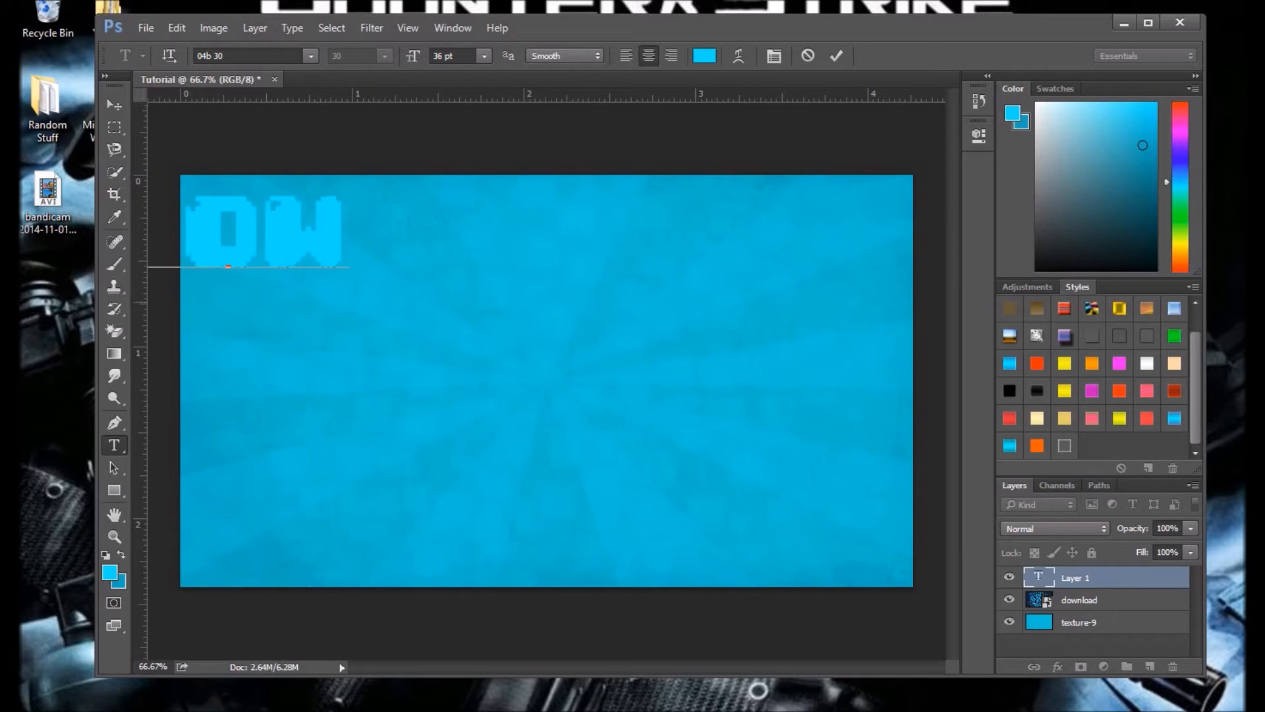
pyautogui.moveTo(279, 301); pyautogui.dragTo(383, 309)
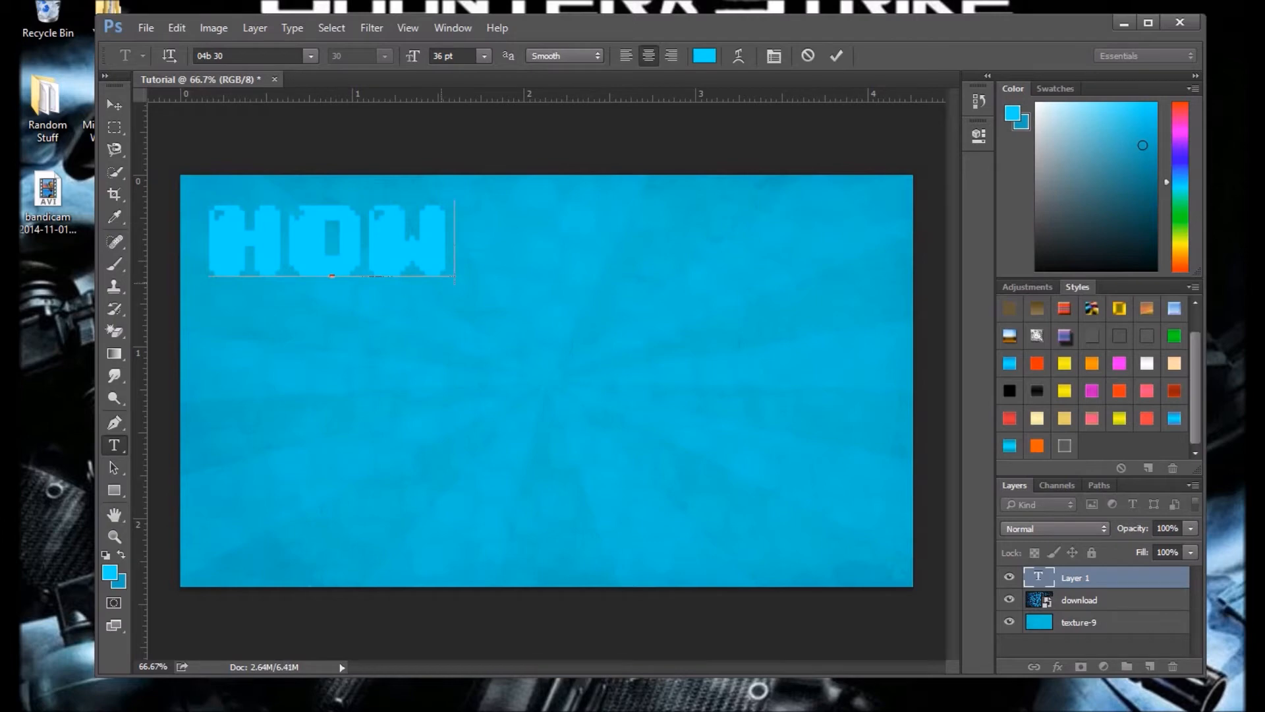
pyautogui.moveTo(431, 353); pyautogui.dragTo(482, 345)
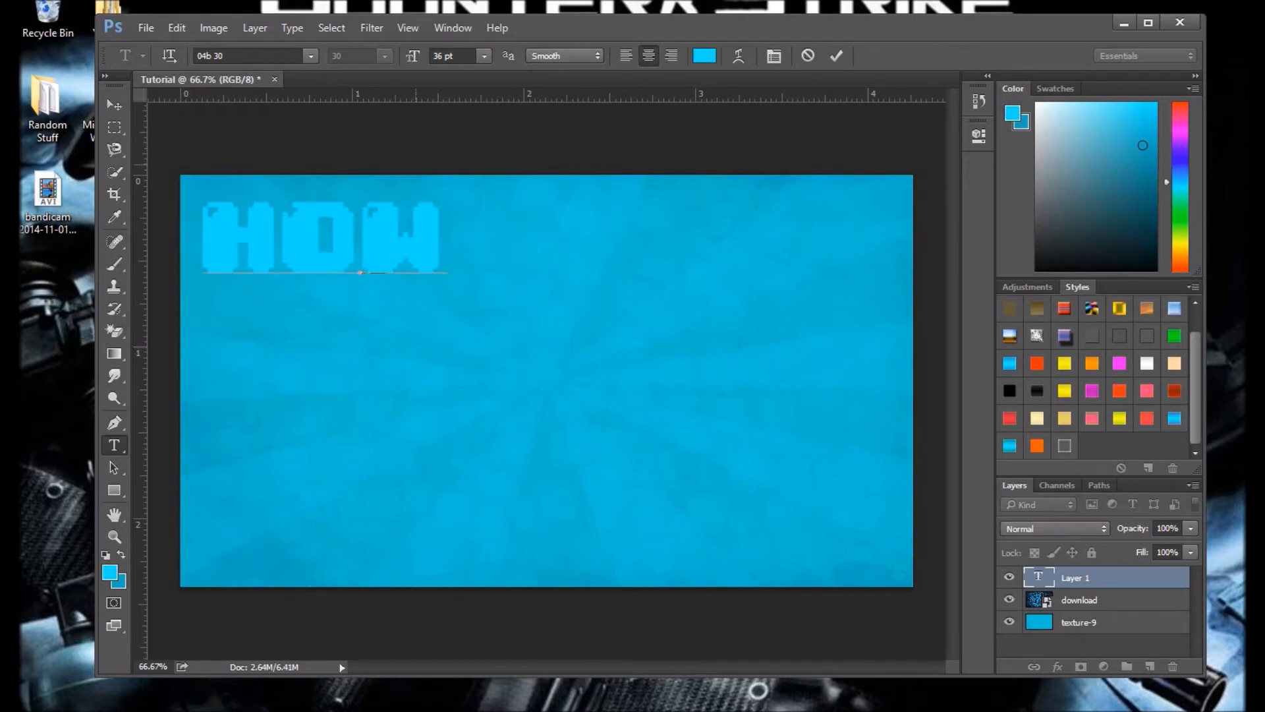
pyautogui.press('BackSpace')
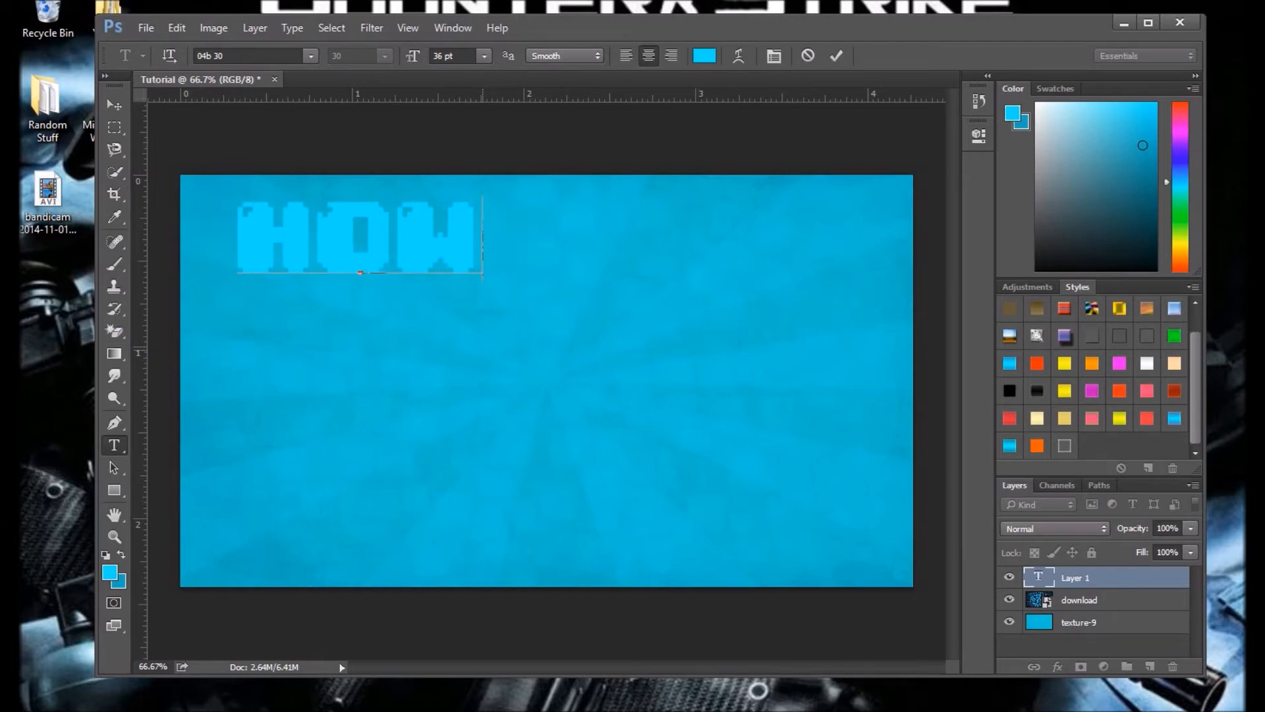
pyautogui.write('M')
pyautogui.press('BackSpace')
pyautogui.write('MA')
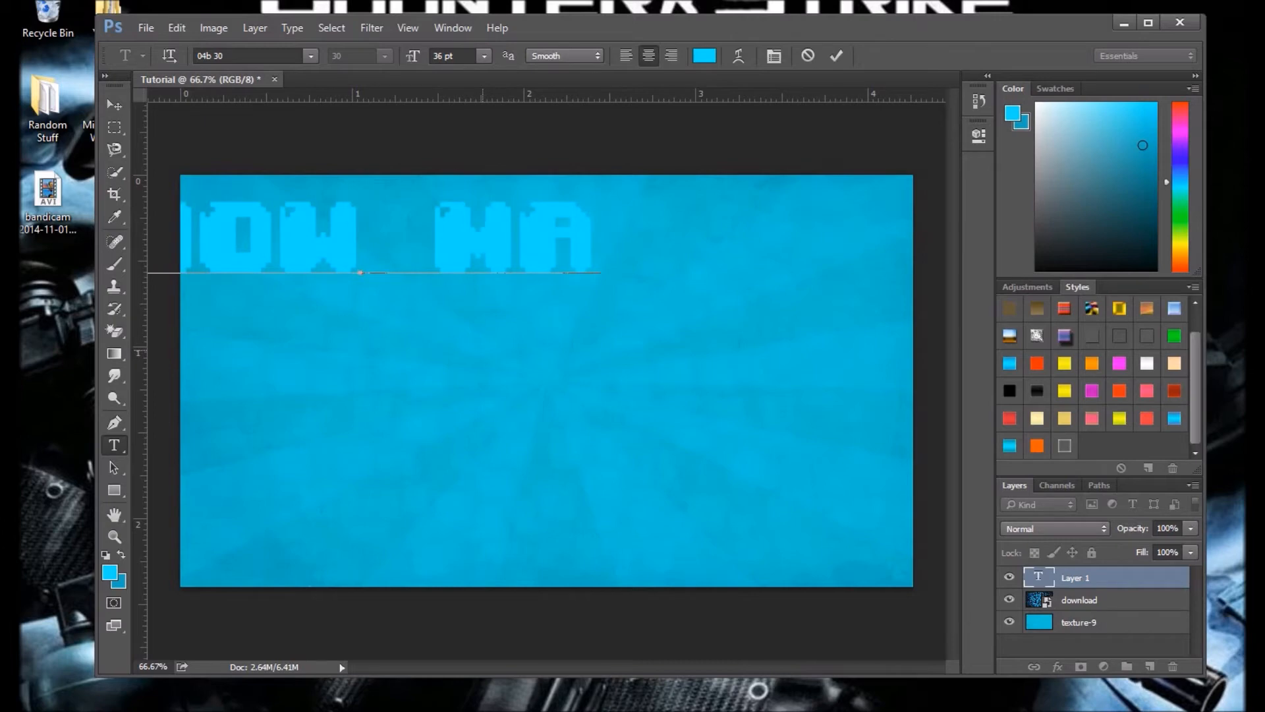
pyautogui.press('BackSpace')
pyautogui.press('BackSpace')
pyautogui.press('BackSpace')
pyautogui.write('TO')
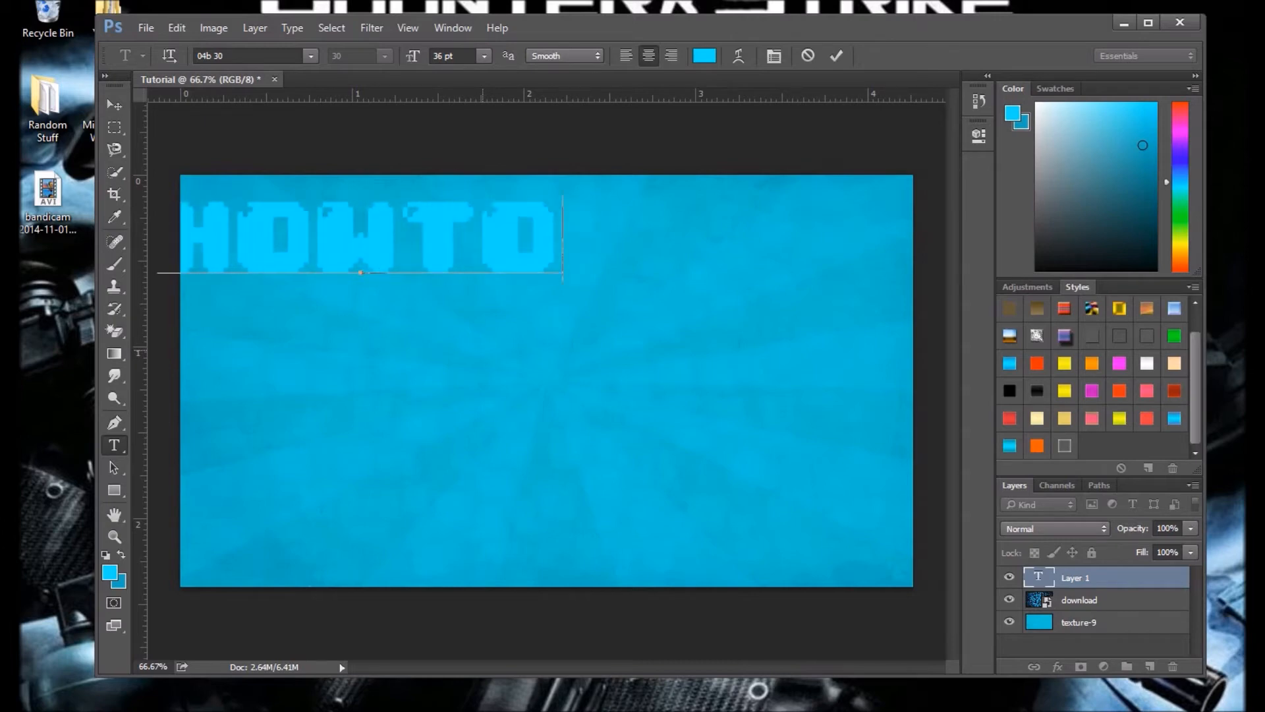
pyautogui.press('BackSpace')
pyautogui.press('BackSpace')
pyautogui.write('T')
pyautogui.press('BackSpace')
pyautogui.press('BackSpace')
# Step: Complete the title line as HOW TO MAKE and fit it across the canvas's upper edge at 30 pt
pyautogui.write('TO MAKE')
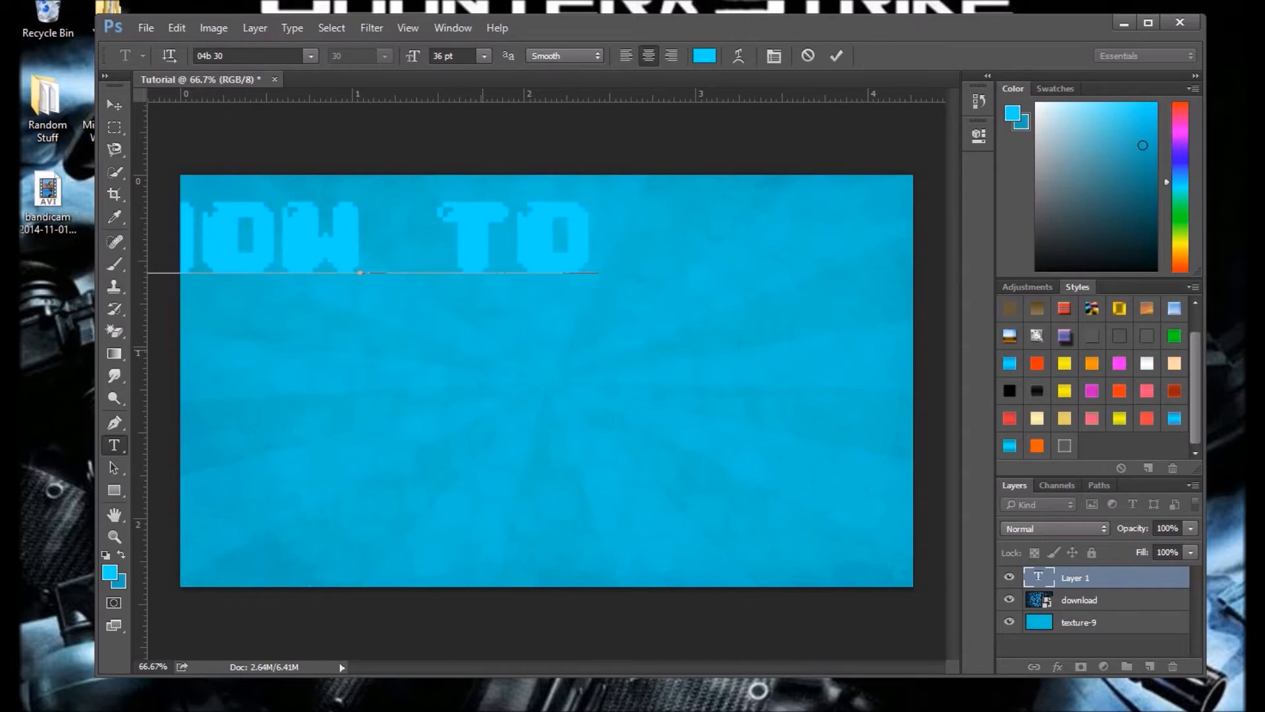
pyautogui.moveTo(488, 354); pyautogui.dragTo(601, 336)
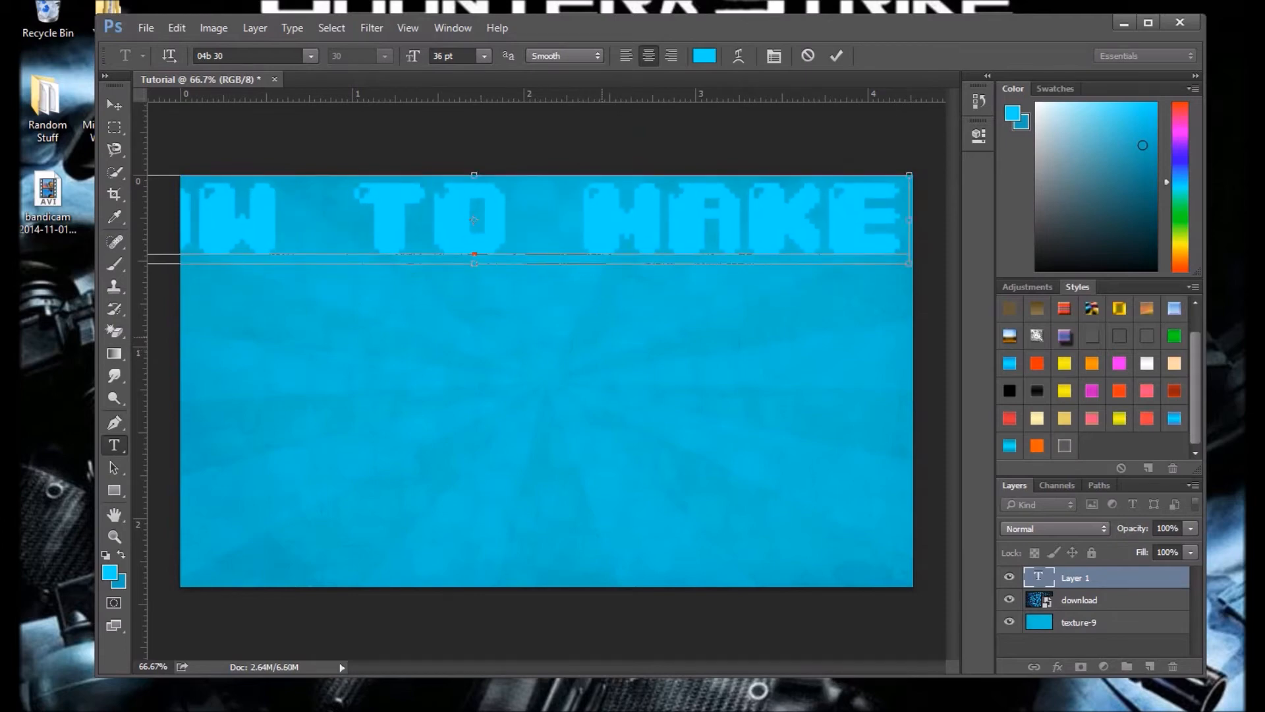
pyautogui.hotkey('ctrl', 'a')
pyautogui.click(485, 56)
pyautogui.click(461, 270)
pyautogui.moveTo(541, 305); pyautogui.dragTo(618, 300)
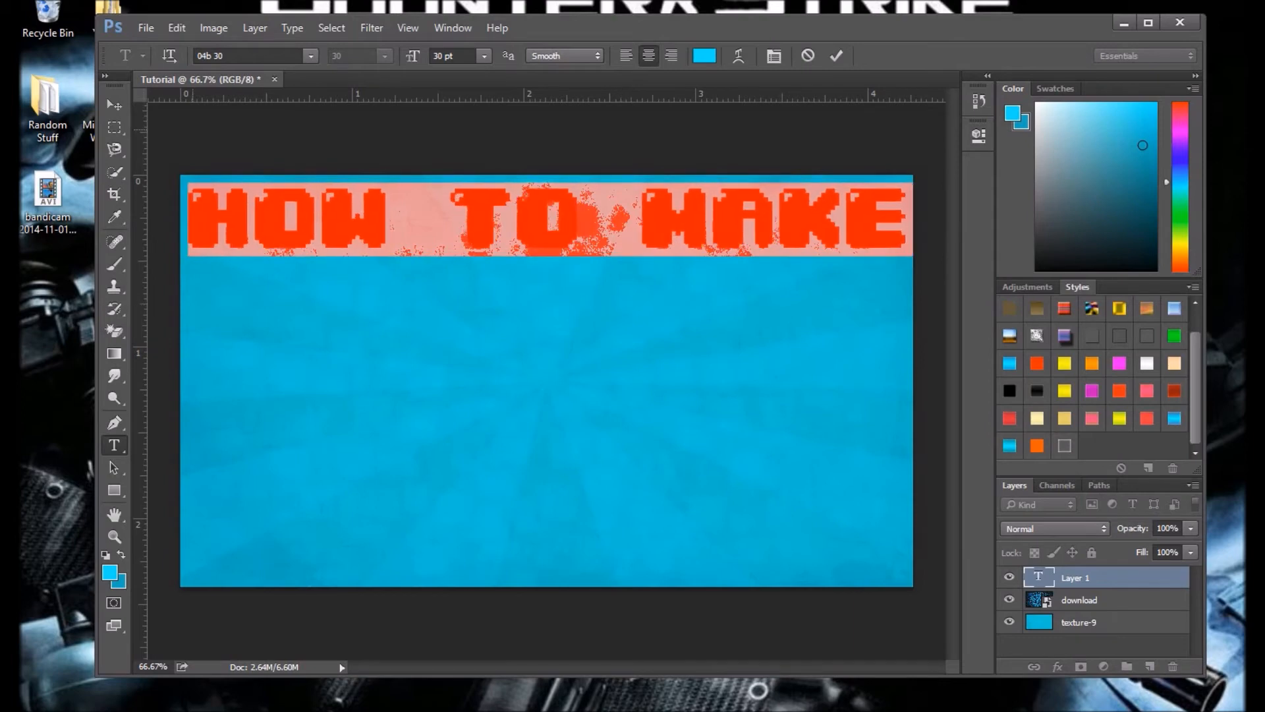
pyautogui.click(114, 105)
# Step: Add a second text line reading A Youtube beneath HOW TO MAKE
pyautogui.click(114, 445)
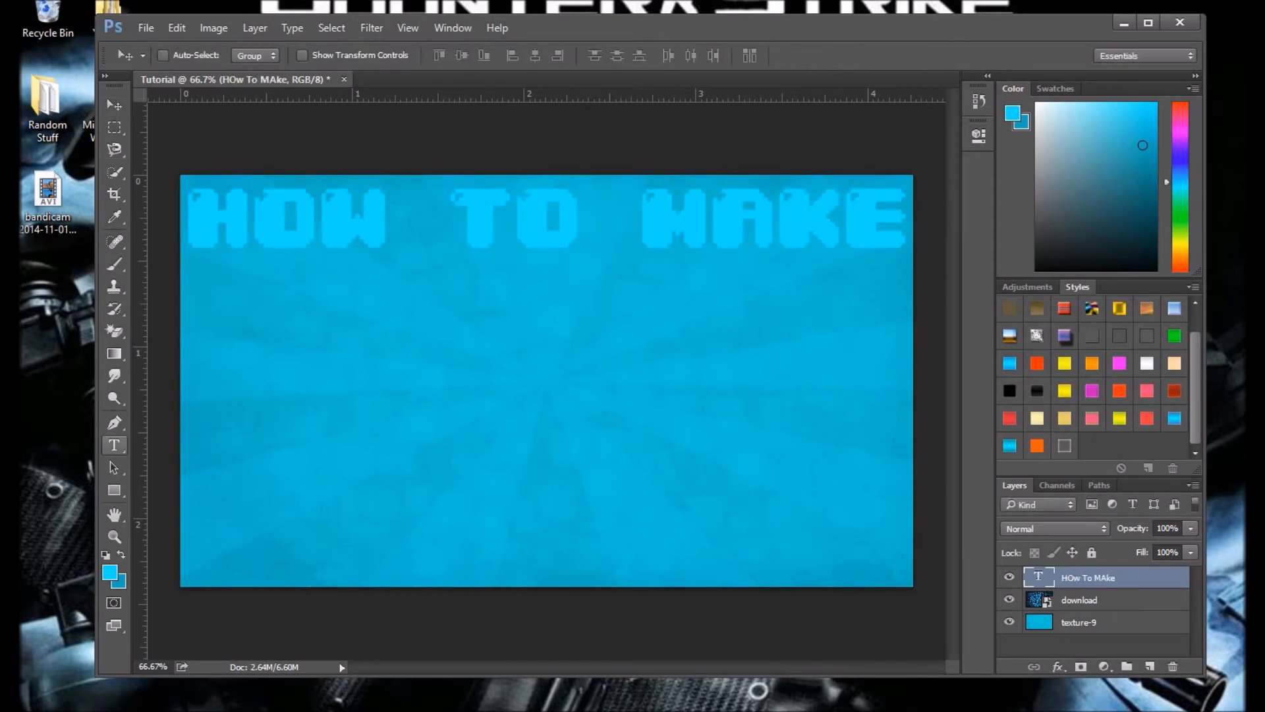
pyautogui.click(206, 443)
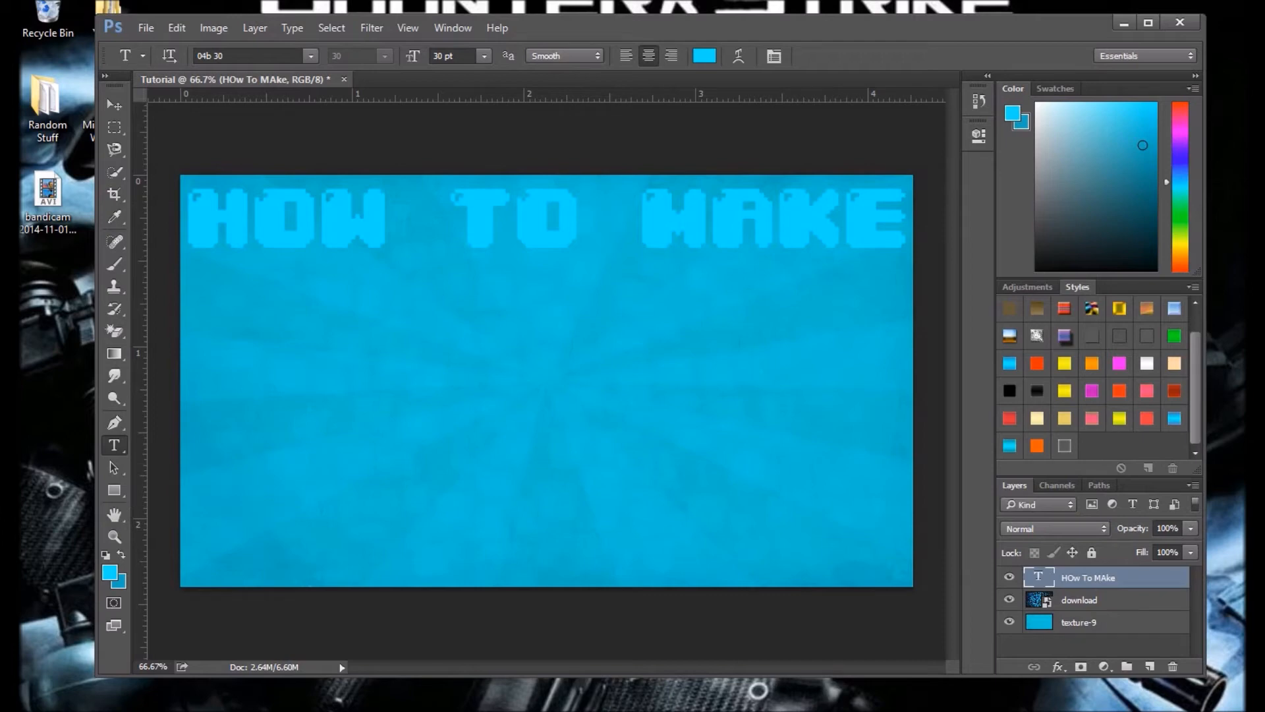
pyautogui.click(249, 307)
pyautogui.write('A')
pyautogui.moveTo(280, 343); pyautogui.dragTo(289, 354)
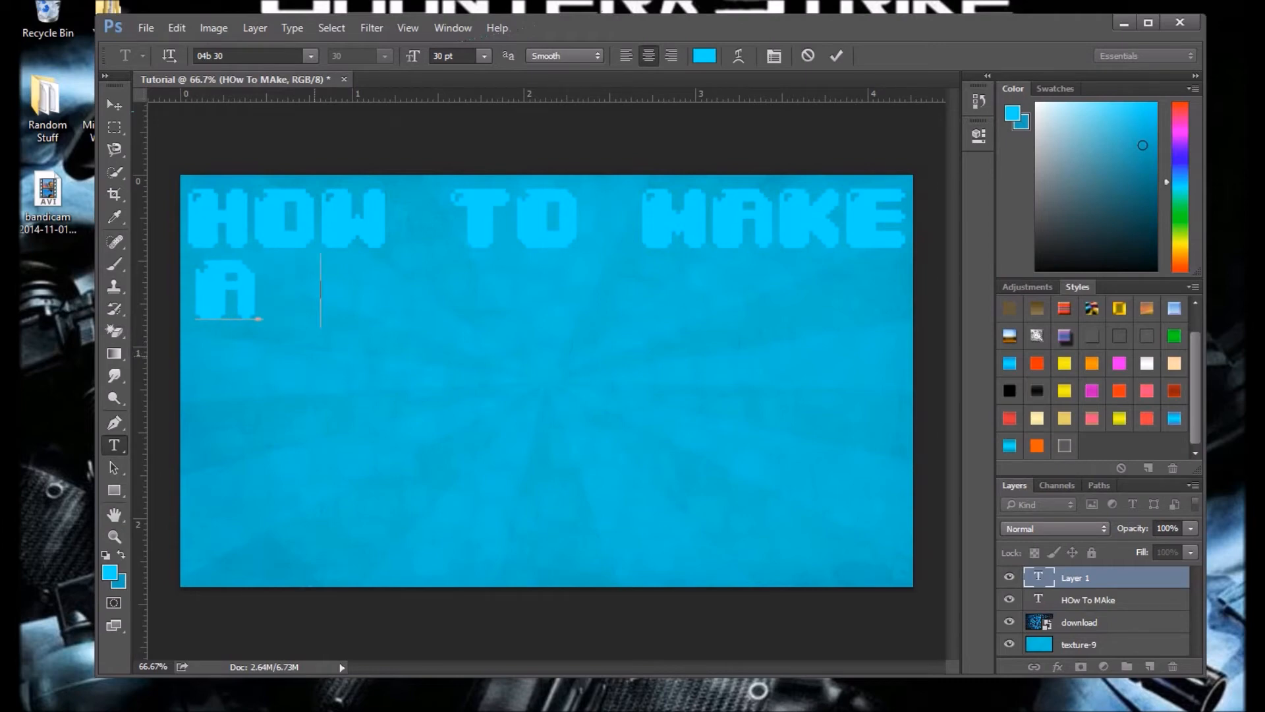
pyautogui.write('Youtub')
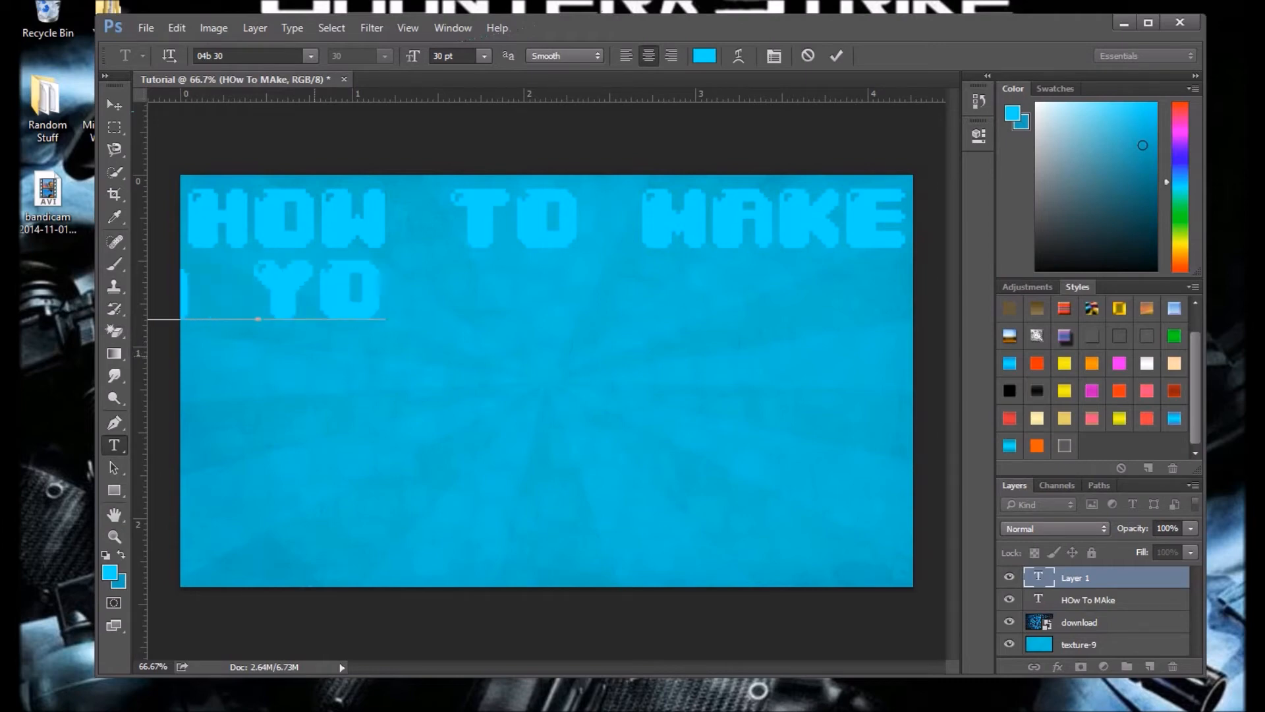
pyautogui.write('e Thu')
pyautogui.press('BackSpace')
pyautogui.press('BackSpace')
pyautogui.press('BackSpace')
pyautogui.press('BackSpace')
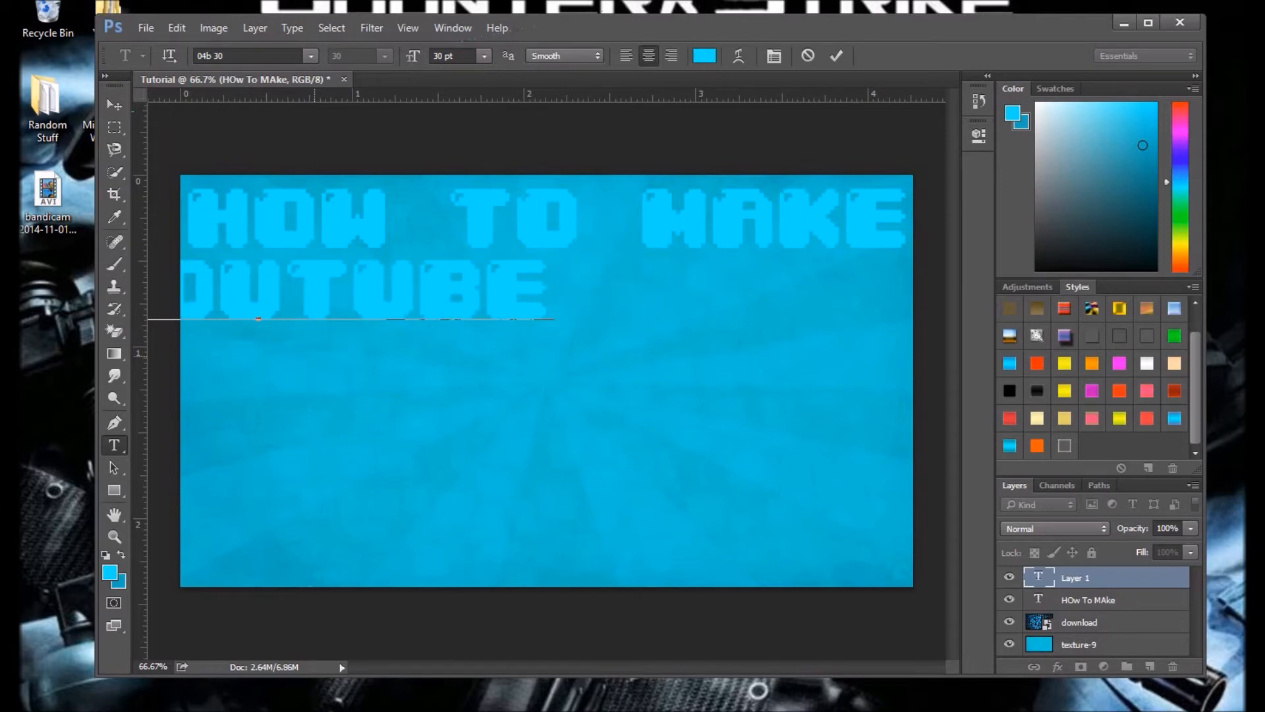
# Step: Move the A Youtube line directly under HOW TO MAKE so that their right ends align
pyautogui.moveTo(550, 384); pyautogui.dragTo(844, 381)
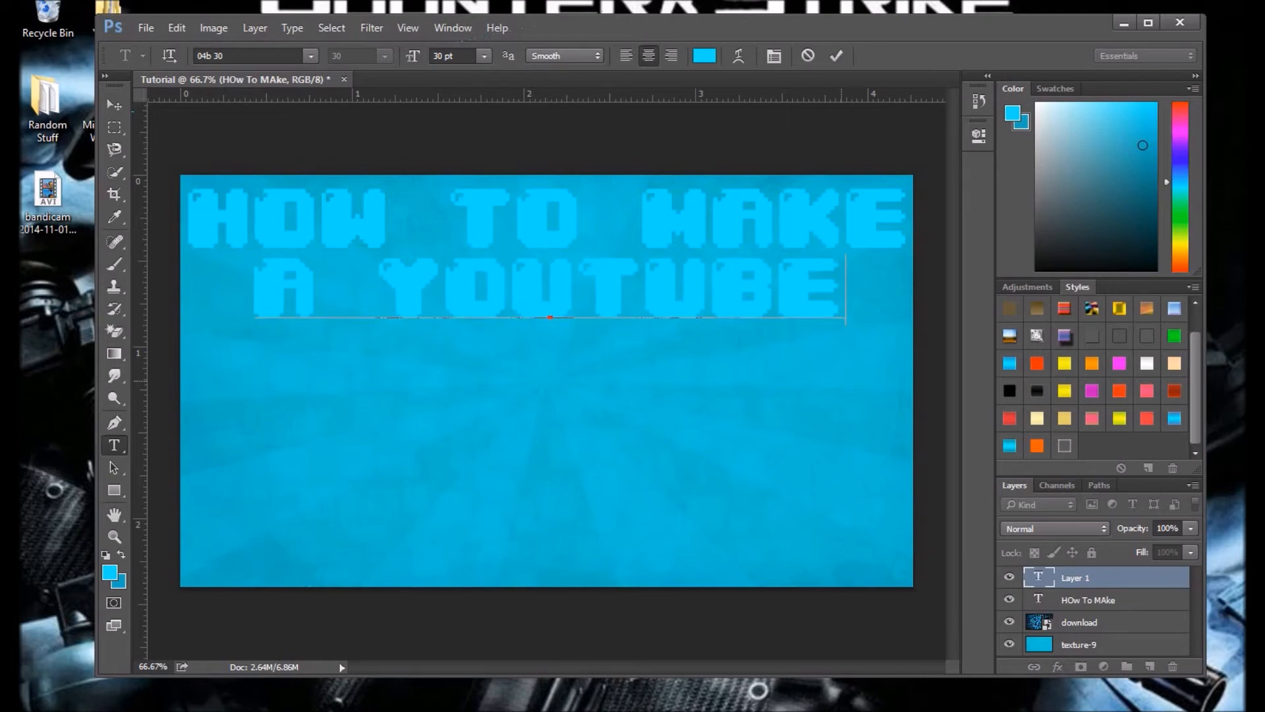
pyautogui.moveTo(784, 402); pyautogui.dragTo(816, 400)
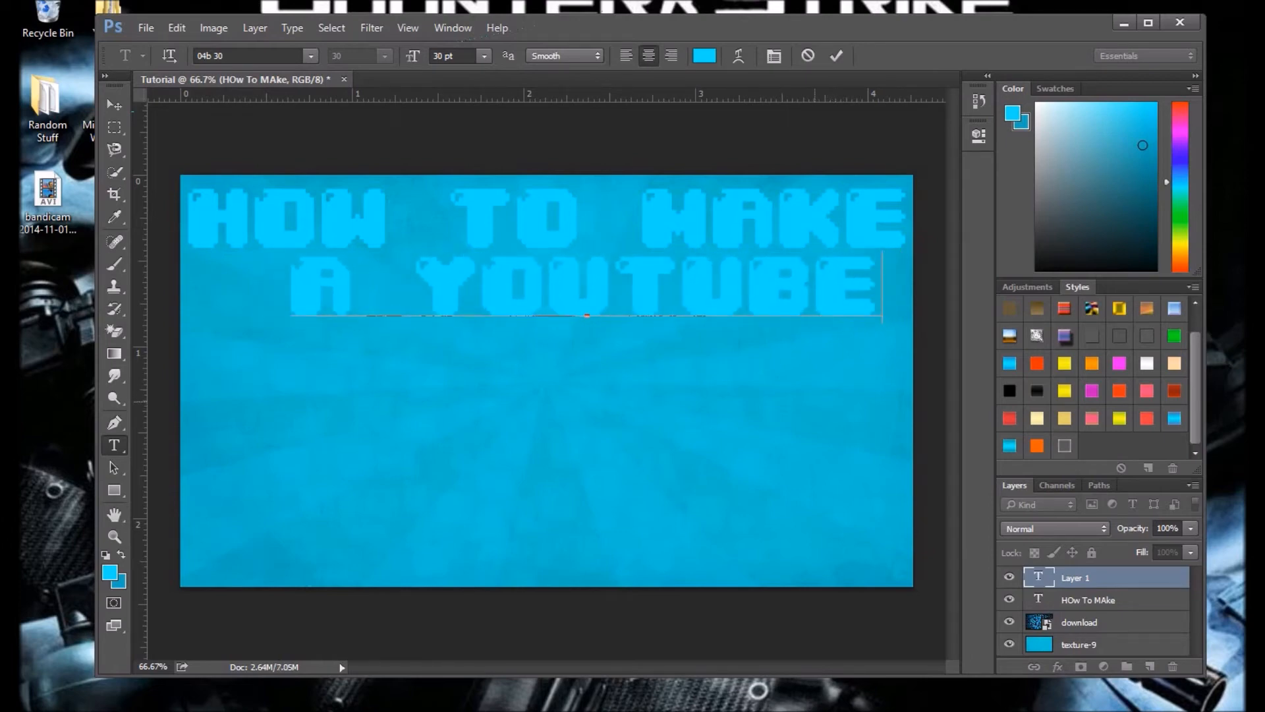
pyautogui.moveTo(585, 353); pyautogui.dragTo(611, 355)
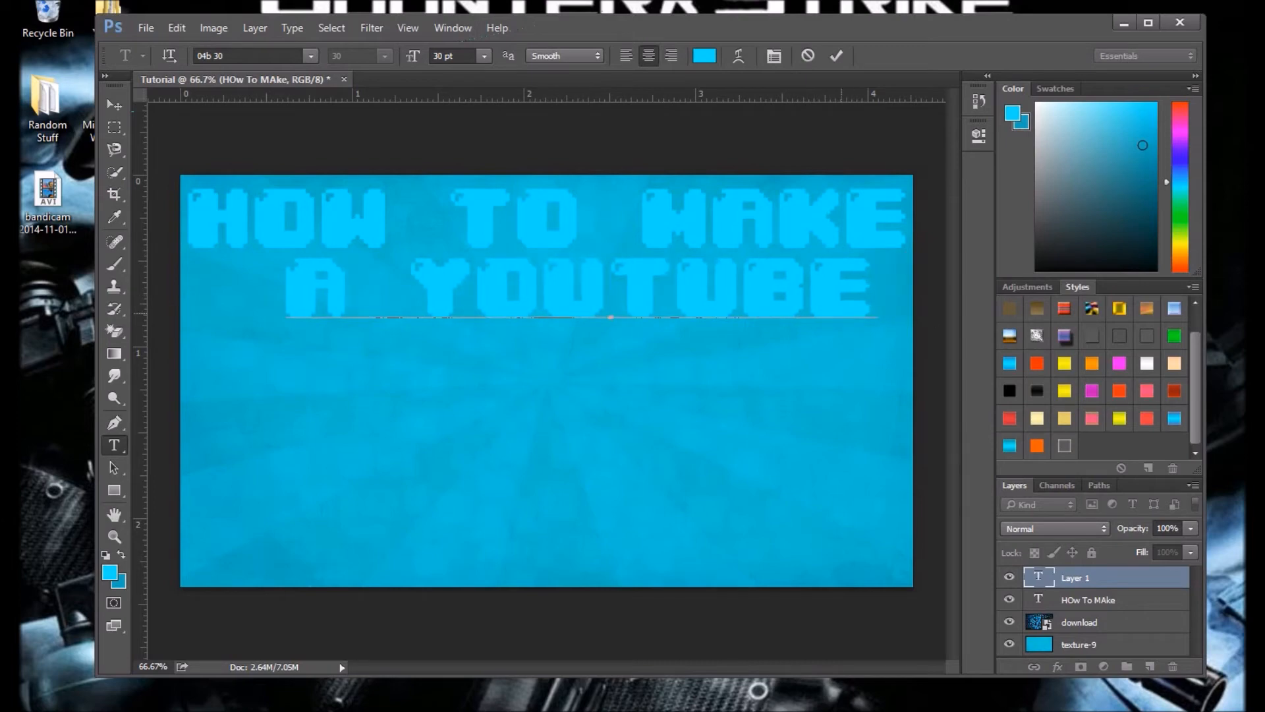
pyautogui.press('BackSpace')
pyautogui.moveTo(842, 362); pyautogui.dragTo(808, 364)
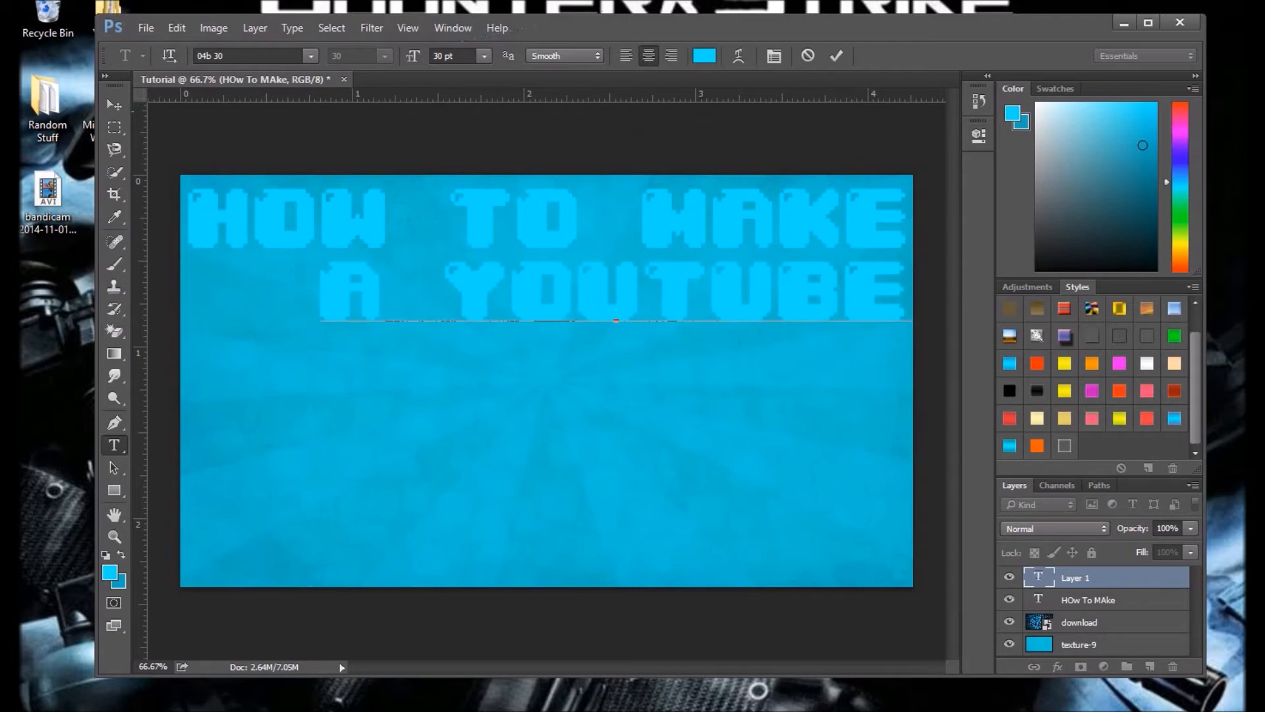
pyautogui.click(114, 445)
pyautogui.click(114, 422)
# Step: Add a third text line reading Thumbnail at 36 pt beneath the A Youtube line
pyautogui.press('t')
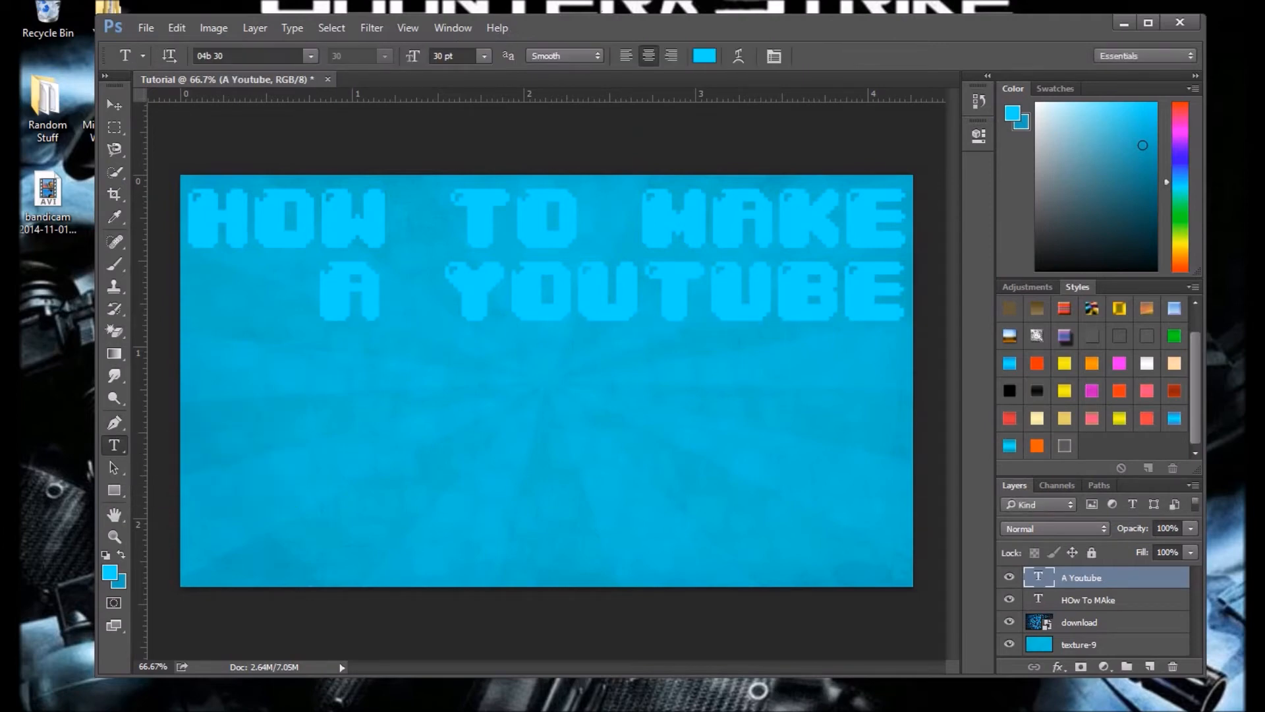
pyautogui.click(393, 382)
pyautogui.click(485, 55)
pyautogui.click(471, 290)
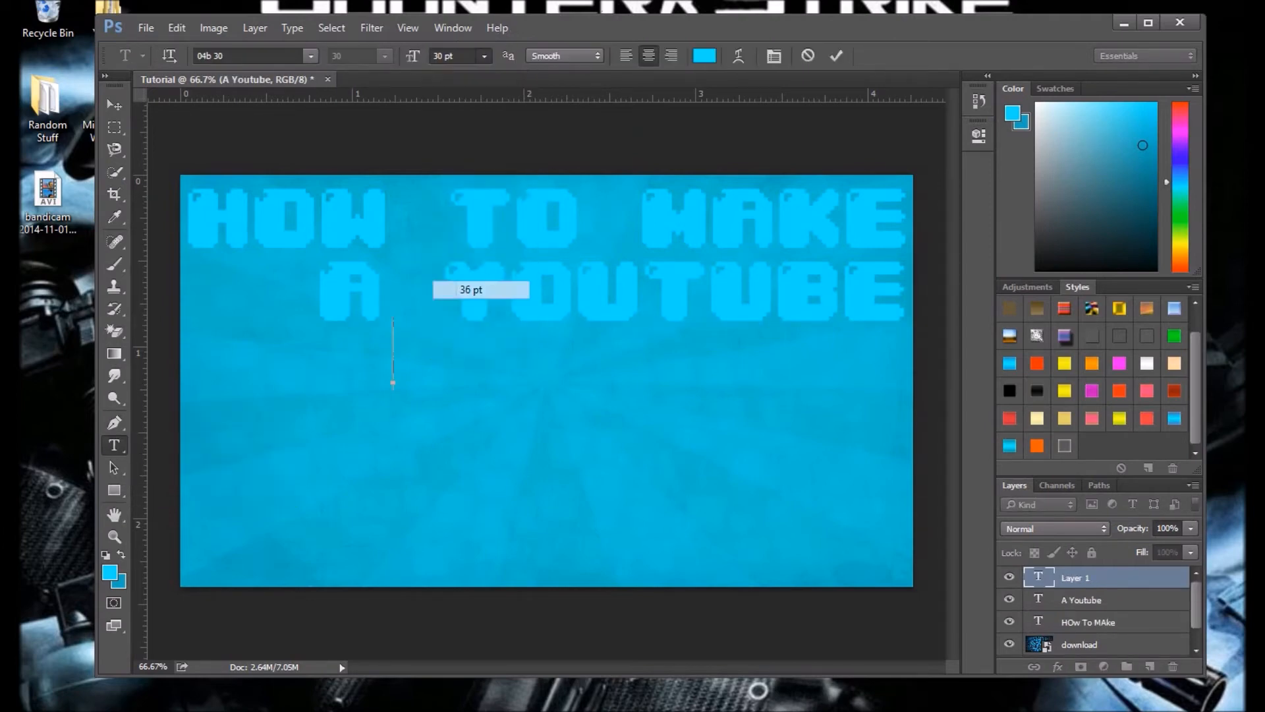
pyautogui.write('THUM')
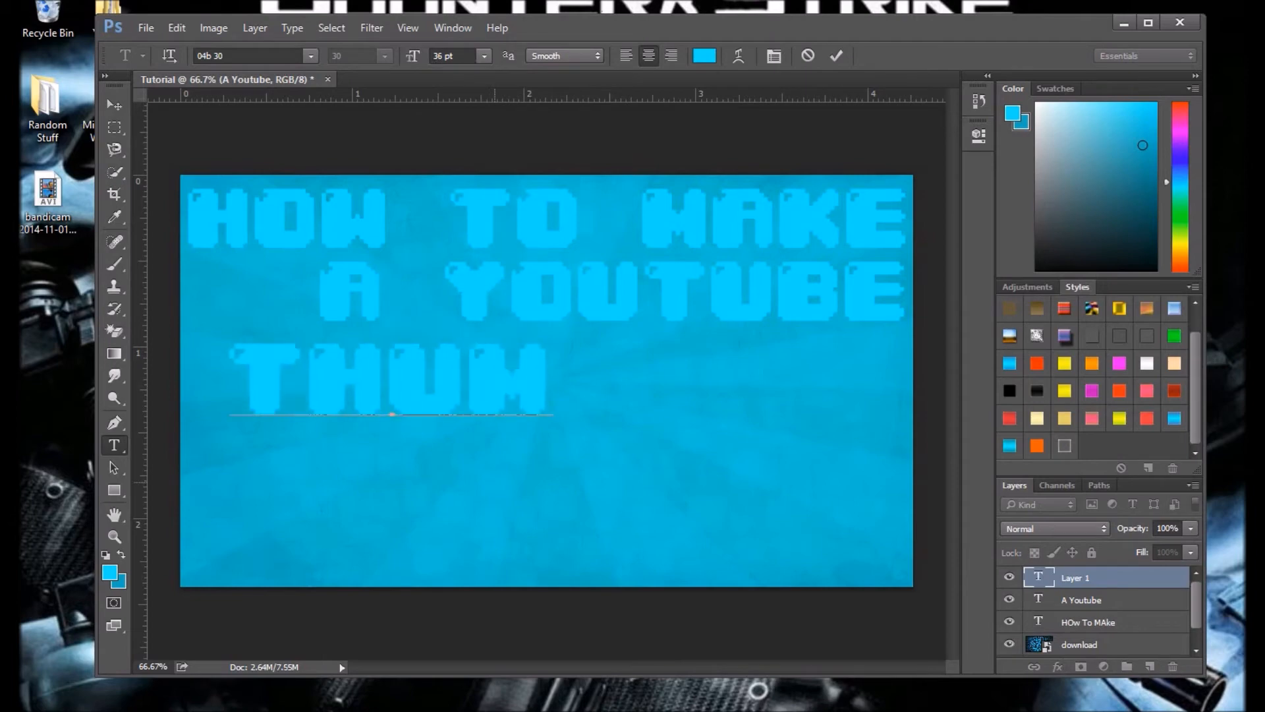
pyautogui.write('BNAIL')
pyautogui.moveTo(471, 462); pyautogui.dragTo(645, 458)
# Step: Set the Thumbnail text to 30 pt and move it under A Youtube, flush with the canvas's right edge
pyautogui.hotkey('ctrl', 'a')
pyautogui.click(484, 56)
pyautogui.click(476, 270)
pyautogui.moveTo(571, 503); pyautogui.dragTo(633, 492)
pyautogui.click(114, 105)
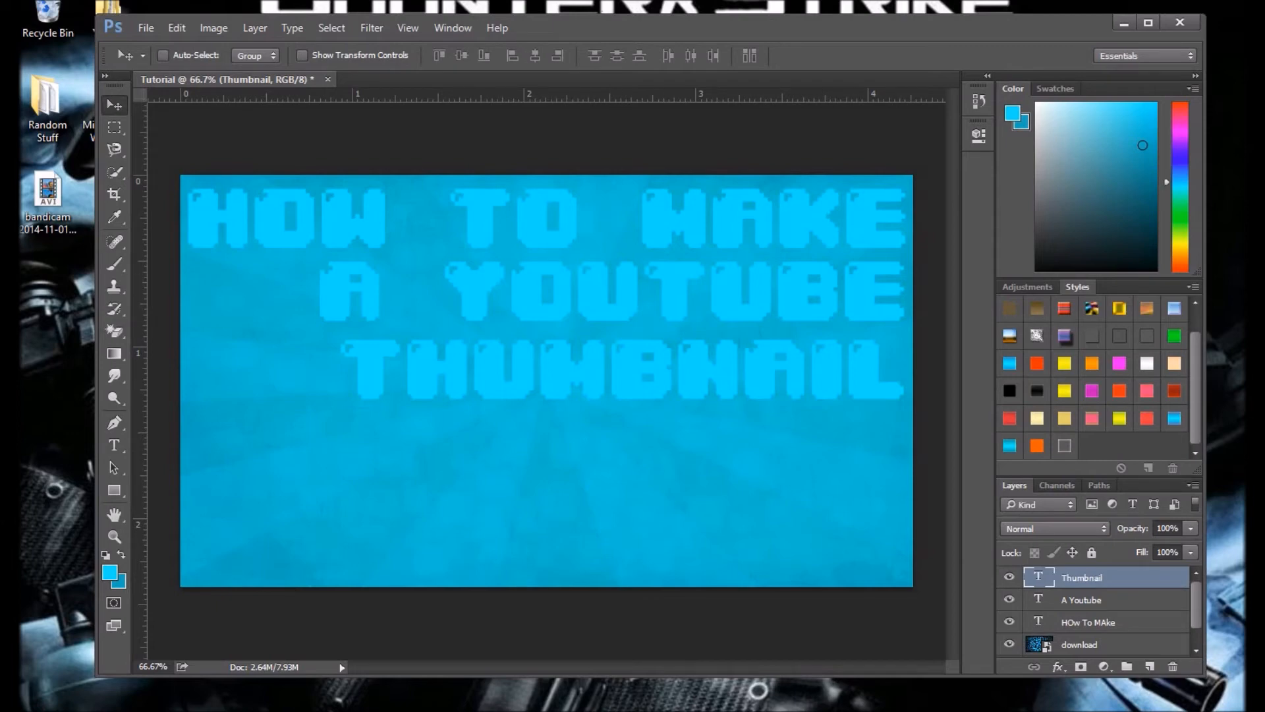
# Step: Select the HOw To MAke text layer and display the layer style presets
pyautogui.scroll(1, 1091, 376)
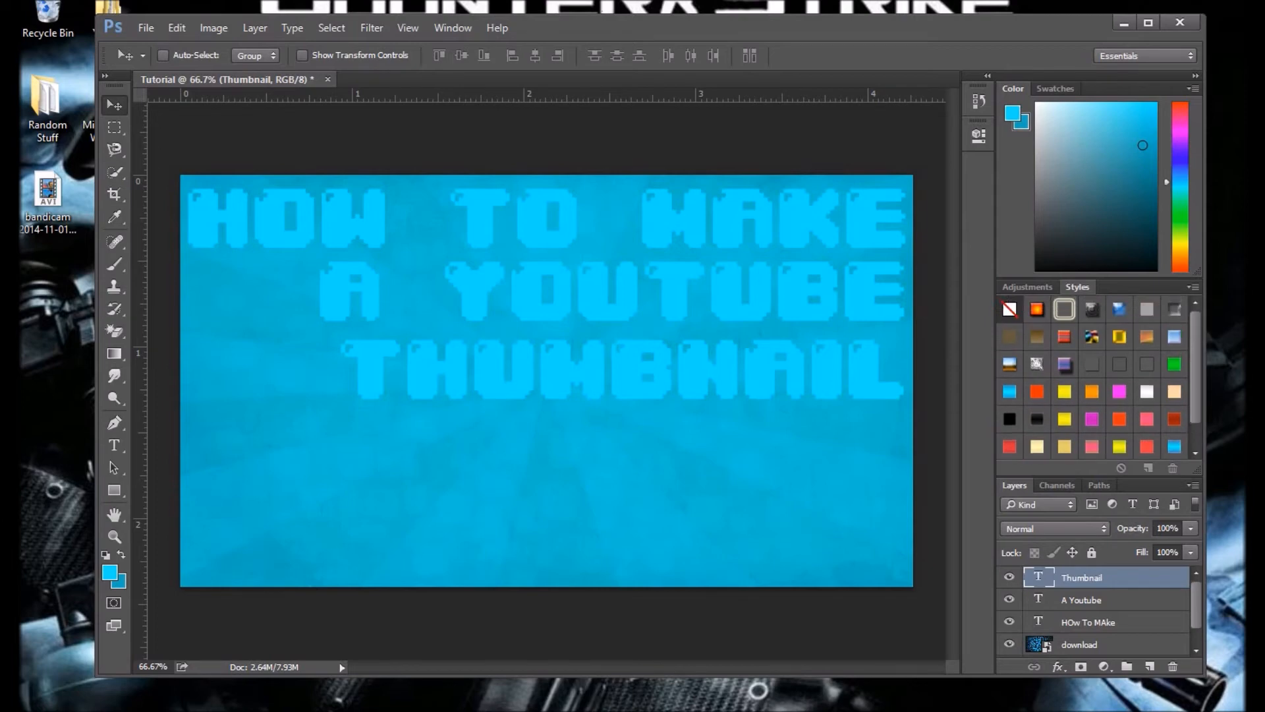
pyautogui.click(1113, 622)
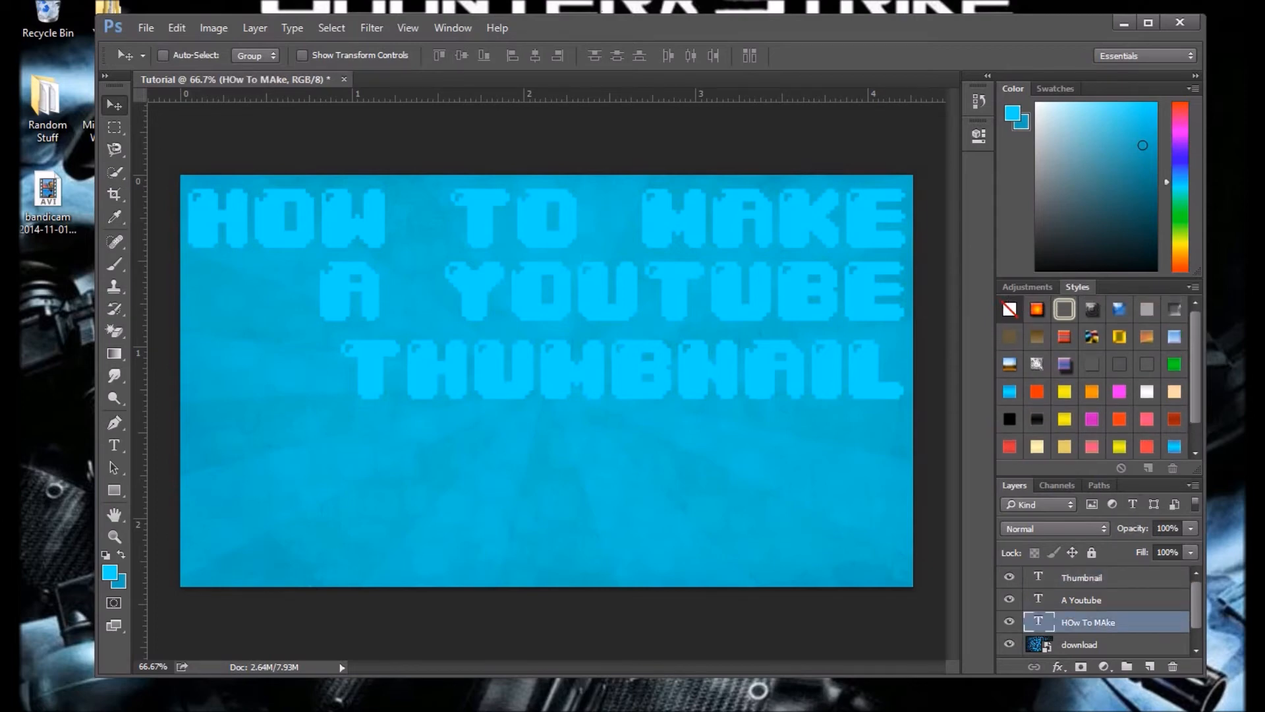
pyautogui.click(1027, 287)
pyautogui.click(1078, 287)
# Step: Try several preset styles on the HOW TO MAKE text, including the one with only a thin dark outline
pyautogui.click(1036, 309)
pyautogui.click(1092, 309)
pyautogui.click(1147, 337)
pyautogui.click(1174, 337)
pyautogui.click(1119, 392)
pyautogui.click(1092, 365)
pyautogui.click(1119, 364)
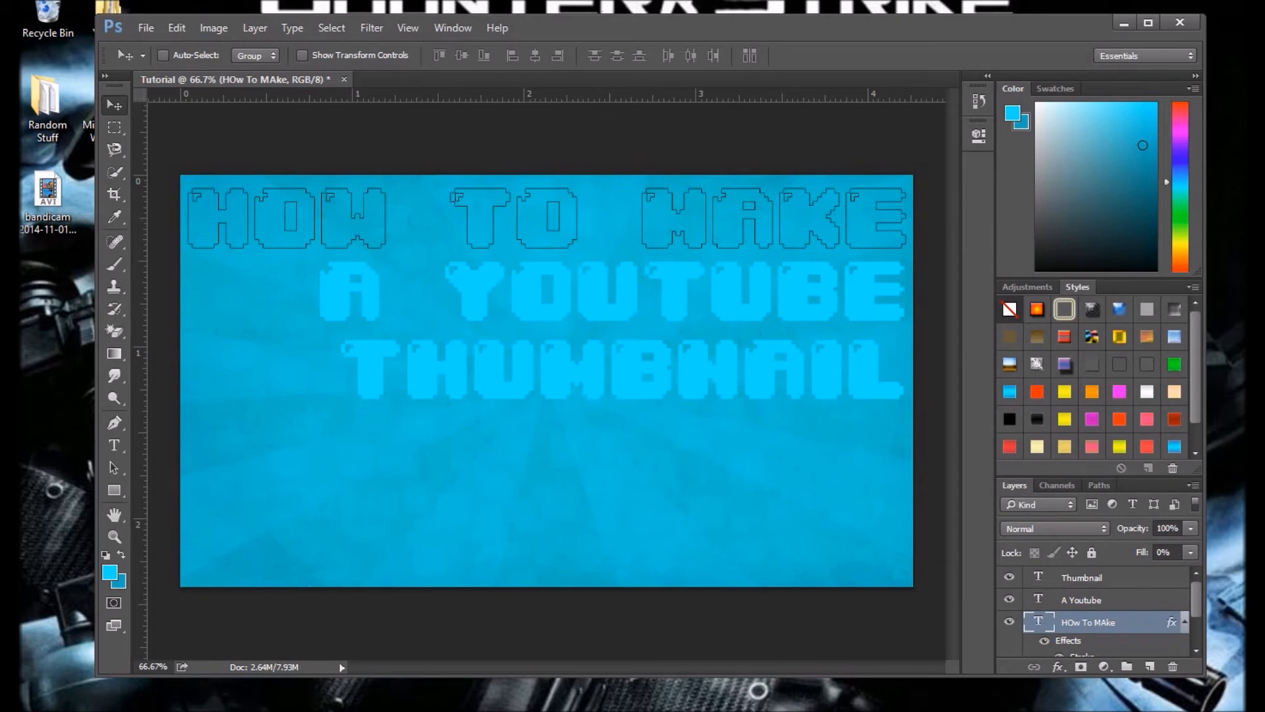
pyautogui.doubleClick(1120, 364)
pyautogui.click(793, 257)
# Step: Try the green, white inner glow and orange-red preset styles on the HOW TO MAKE text, undoing the glow
pyautogui.click(1174, 364)
pyautogui.scroll(-3, 1064, 422)
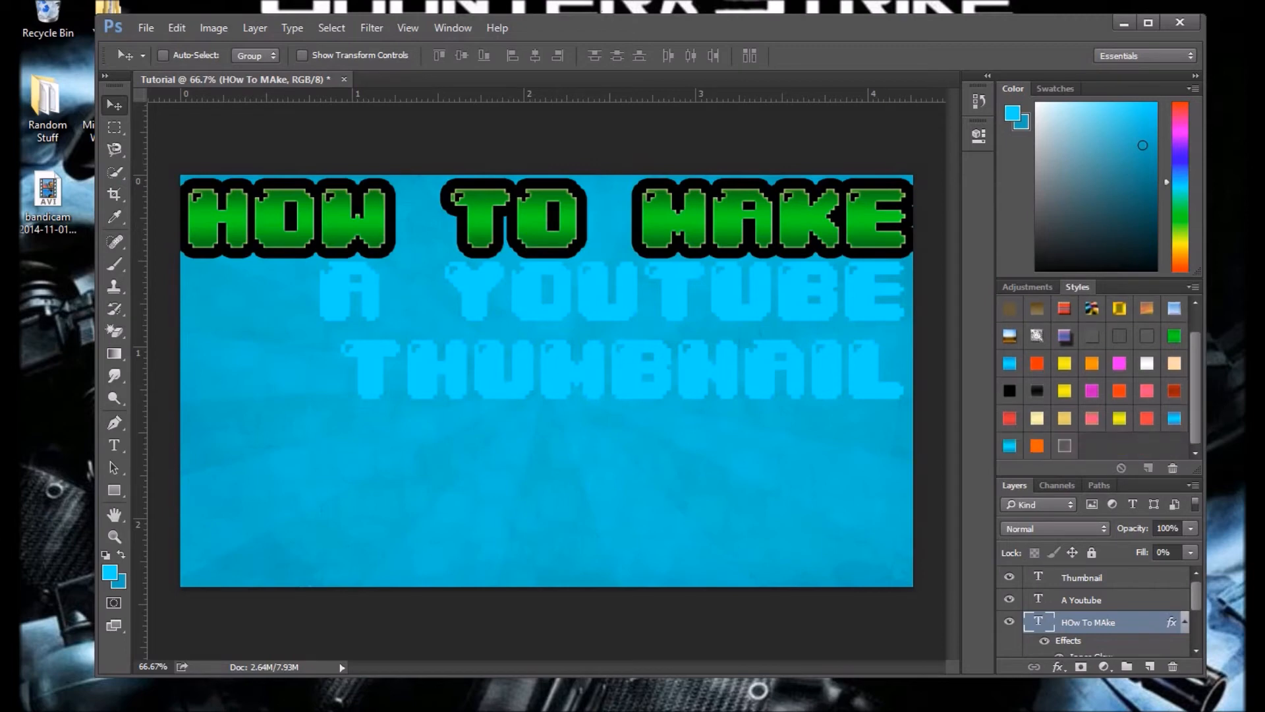
pyautogui.click(1064, 437)
pyautogui.scroll(3, 1064, 421)
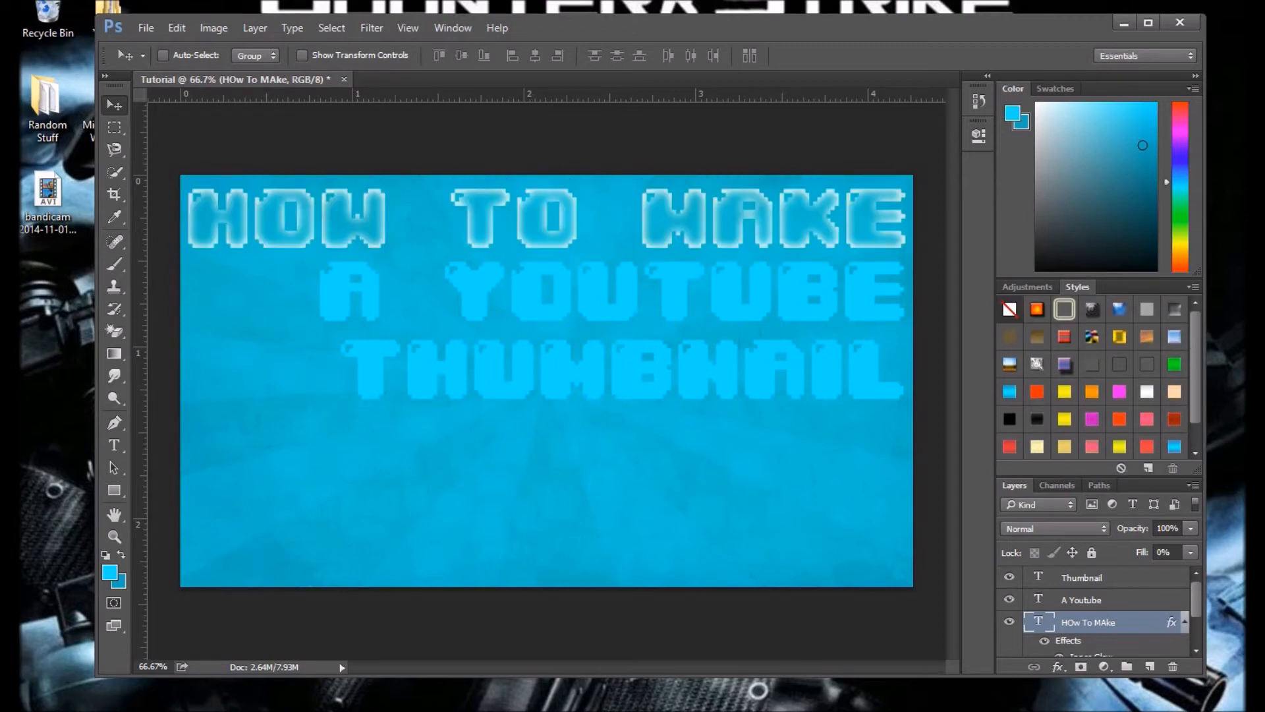
pyautogui.hotkey('ctrl', 'z')
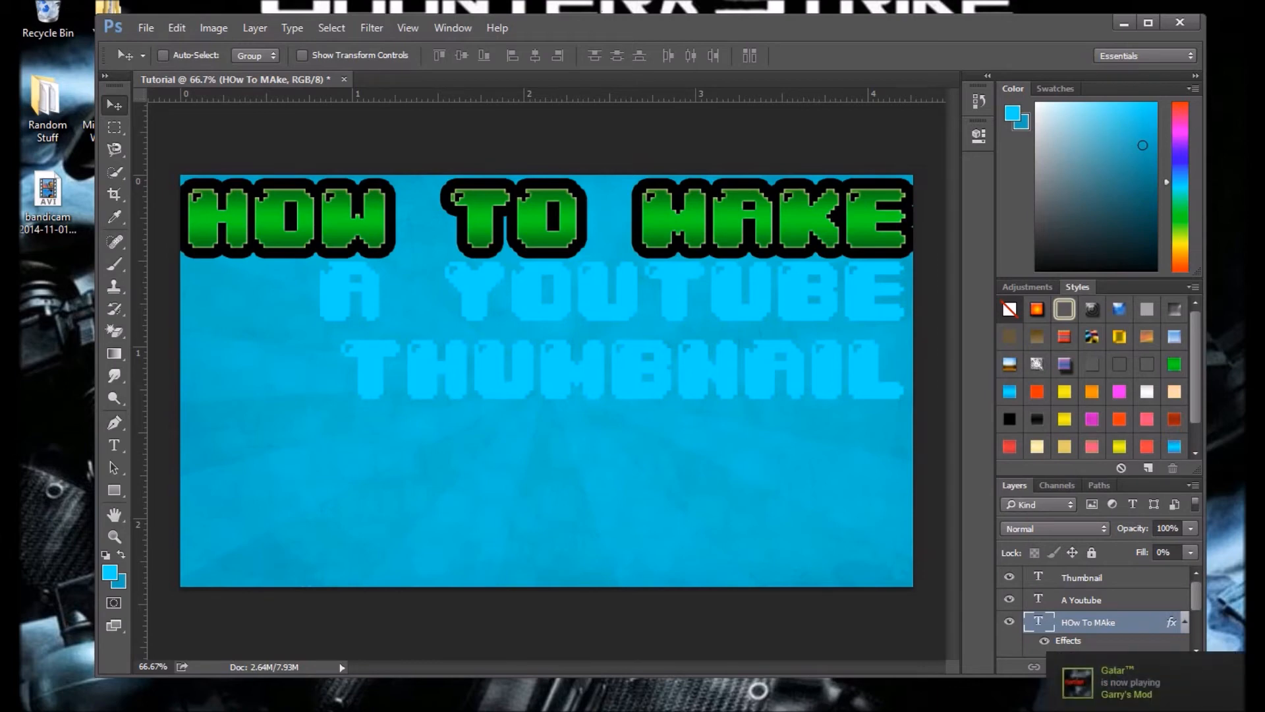
pyautogui.click(1009, 391)
pyautogui.click(1037, 391)
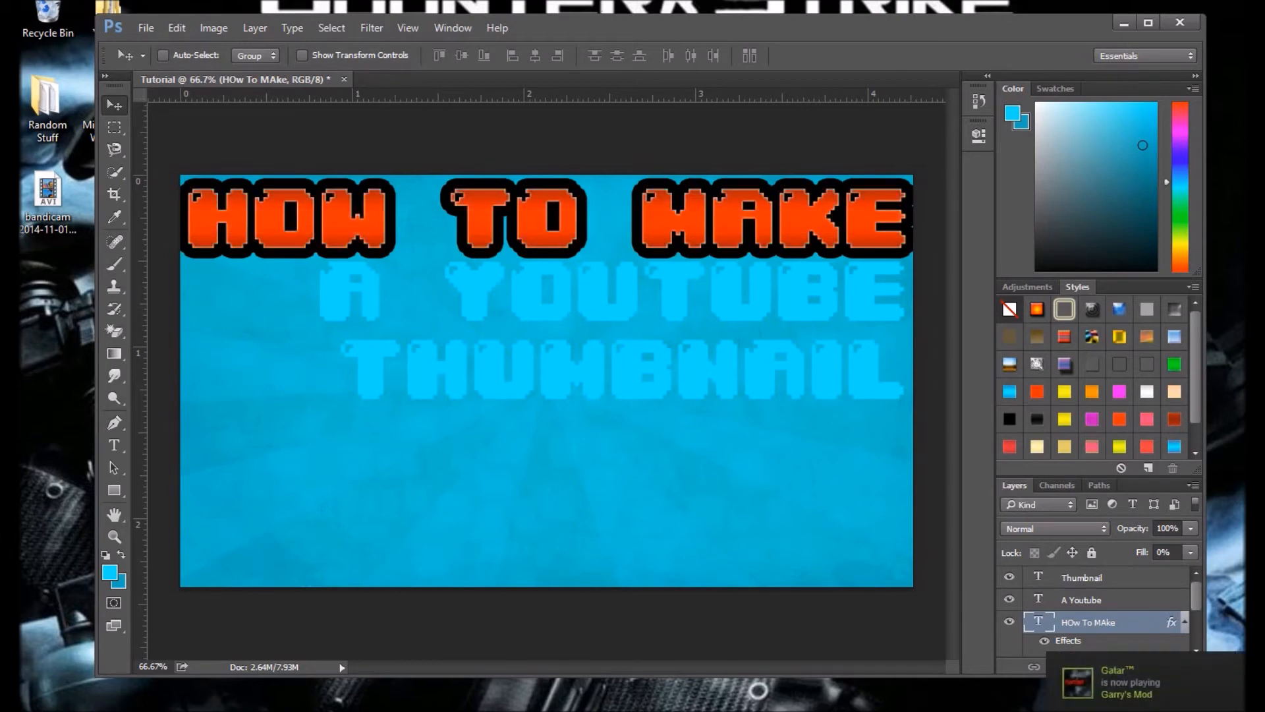
# Step: Apply the yellow black-outlined preset style to HOW TO MAKE and the orange one to A Youtube
pyautogui.click(1064, 391)
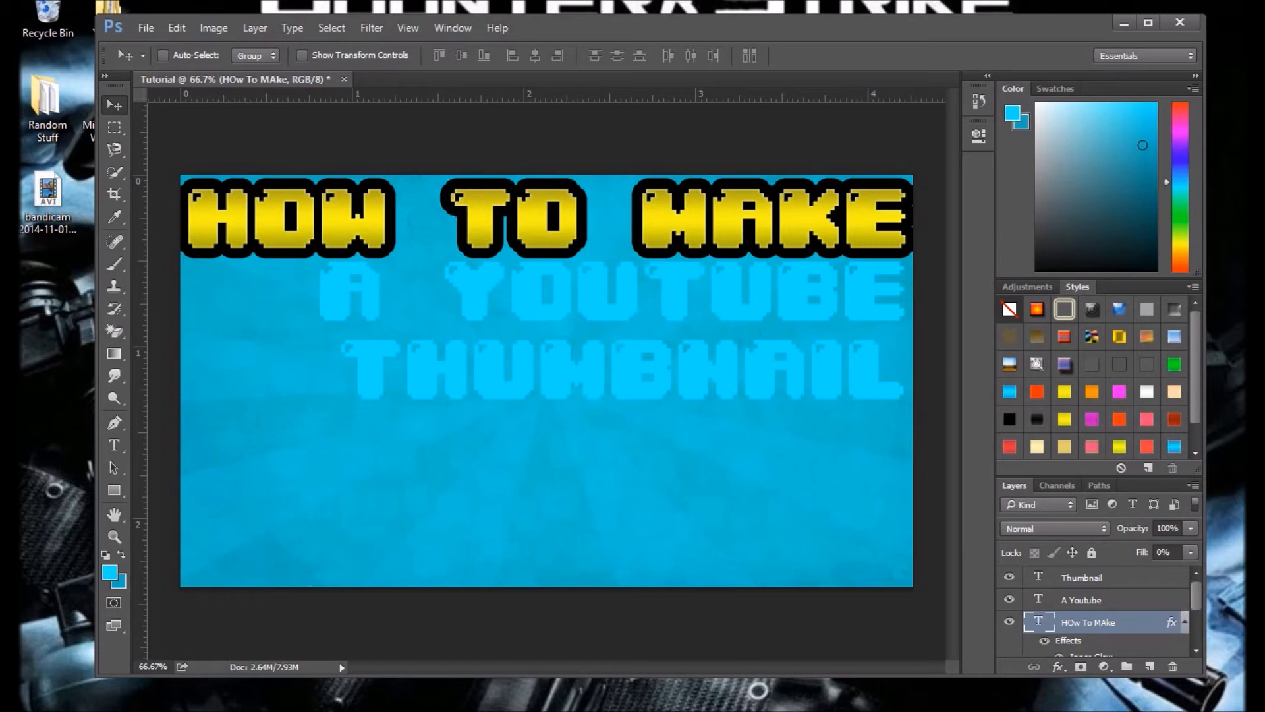
pyautogui.click(1094, 600)
pyautogui.click(1091, 392)
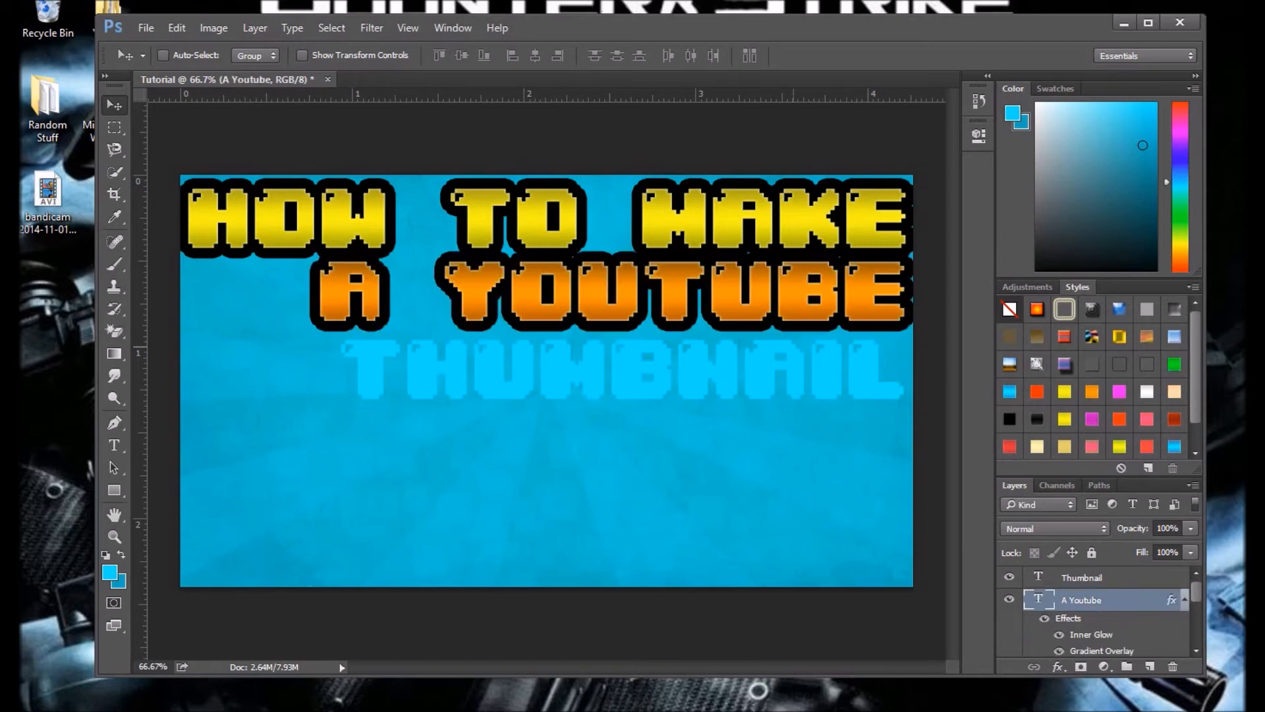
pyautogui.scroll(-1, 1093, 601)
pyautogui.scroll(1, 1094, 601)
# Step: Compare magenta, peach, orange, yellow and pink-green preset styles on the Thumbnail text layer, and give it the red black-outlined style
pyautogui.click(1094, 578)
pyautogui.click(1119, 391)
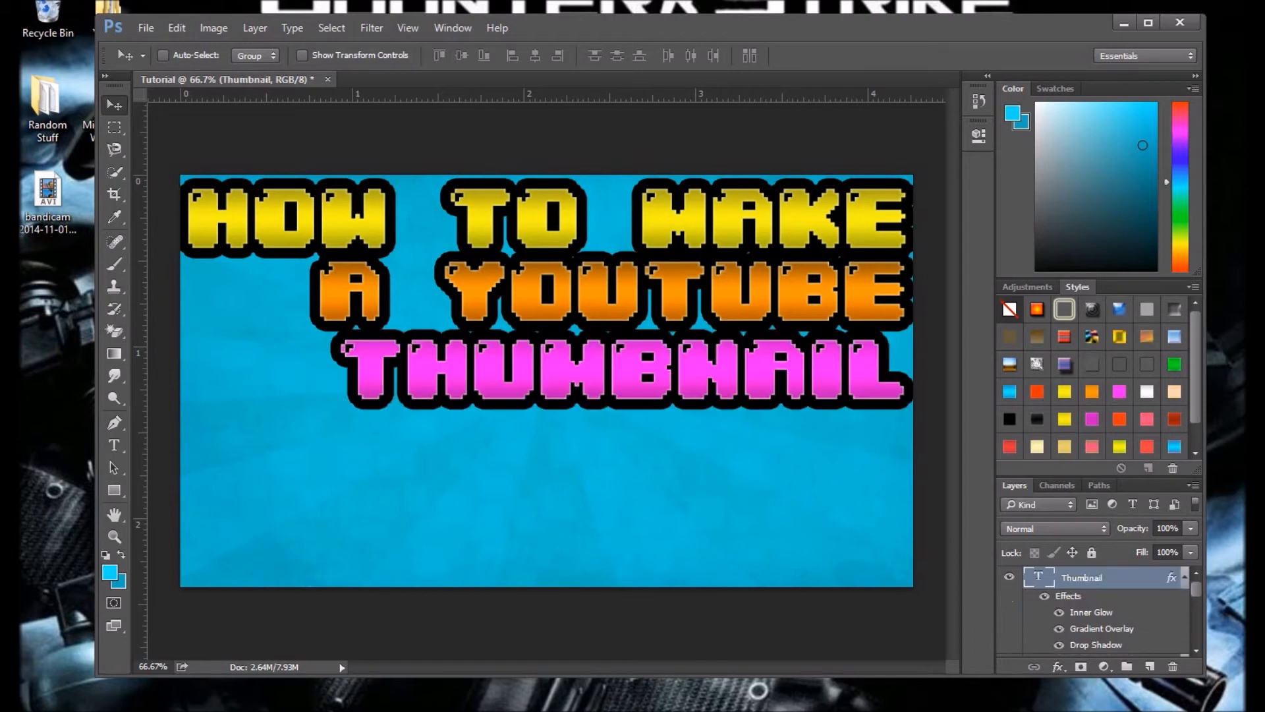
pyautogui.click(1147, 392)
pyautogui.click(1174, 391)
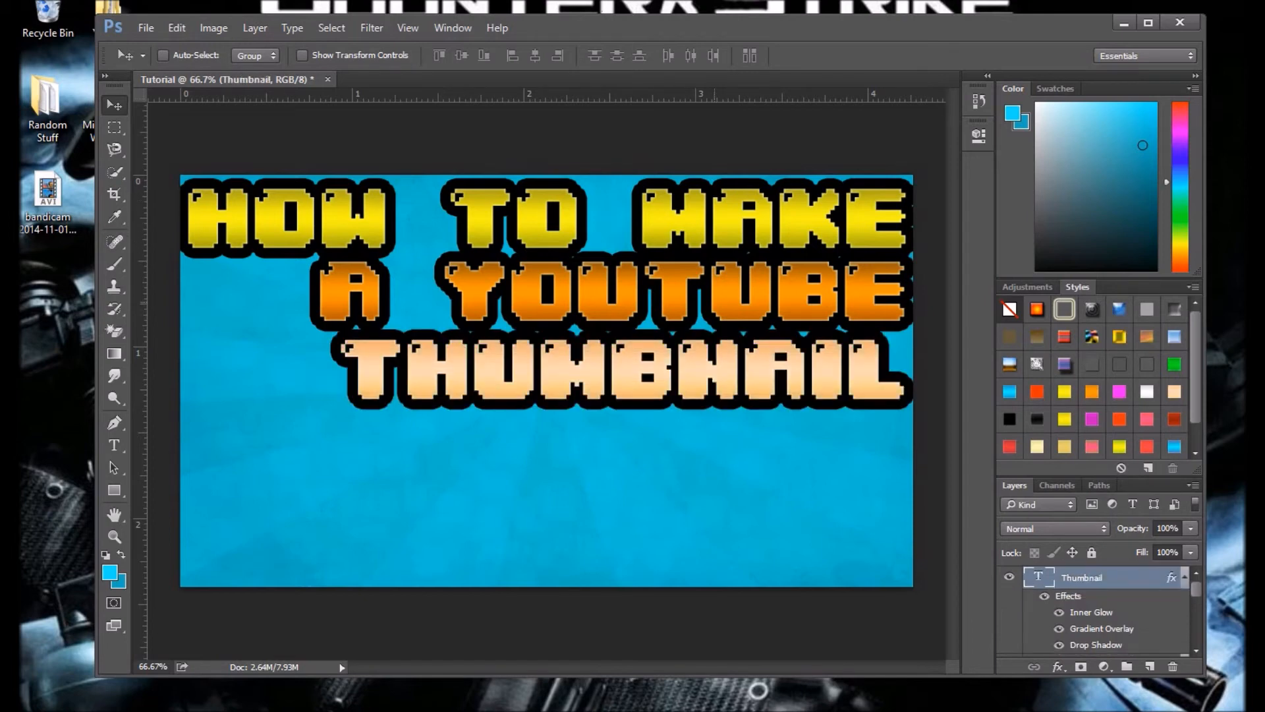
pyautogui.click(1120, 392)
pyautogui.click(1092, 392)
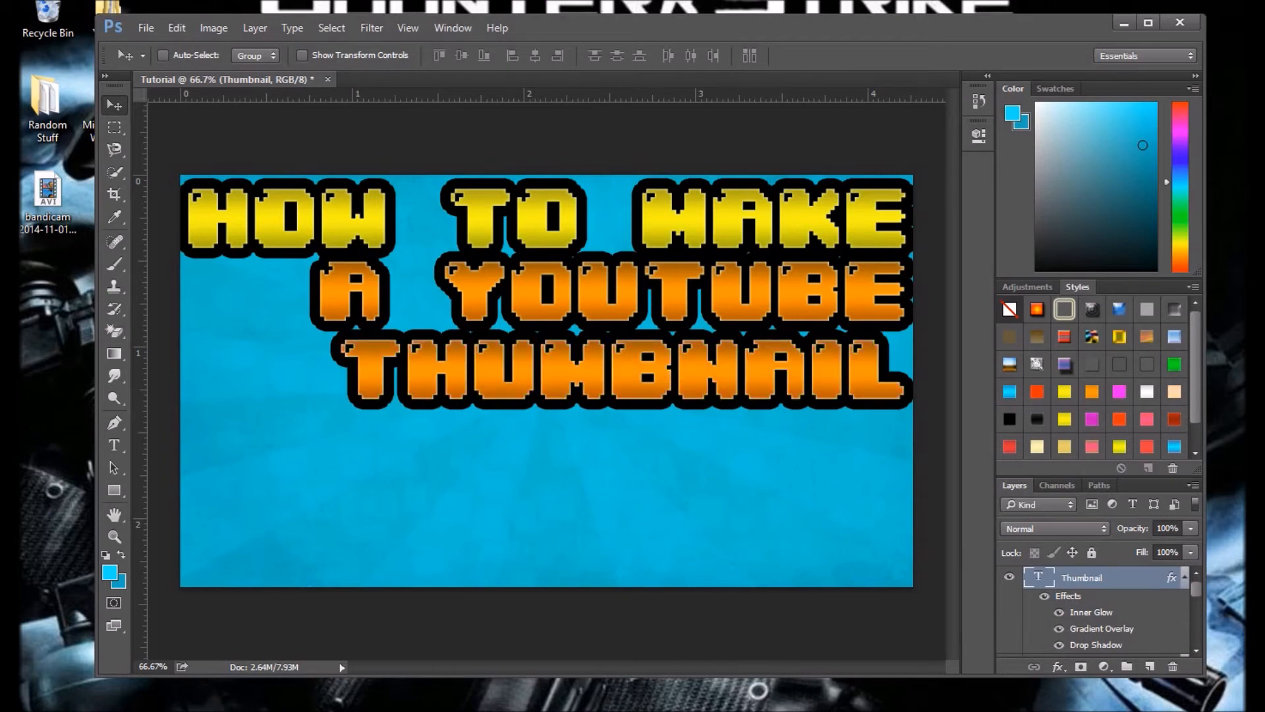
pyautogui.click(1064, 392)
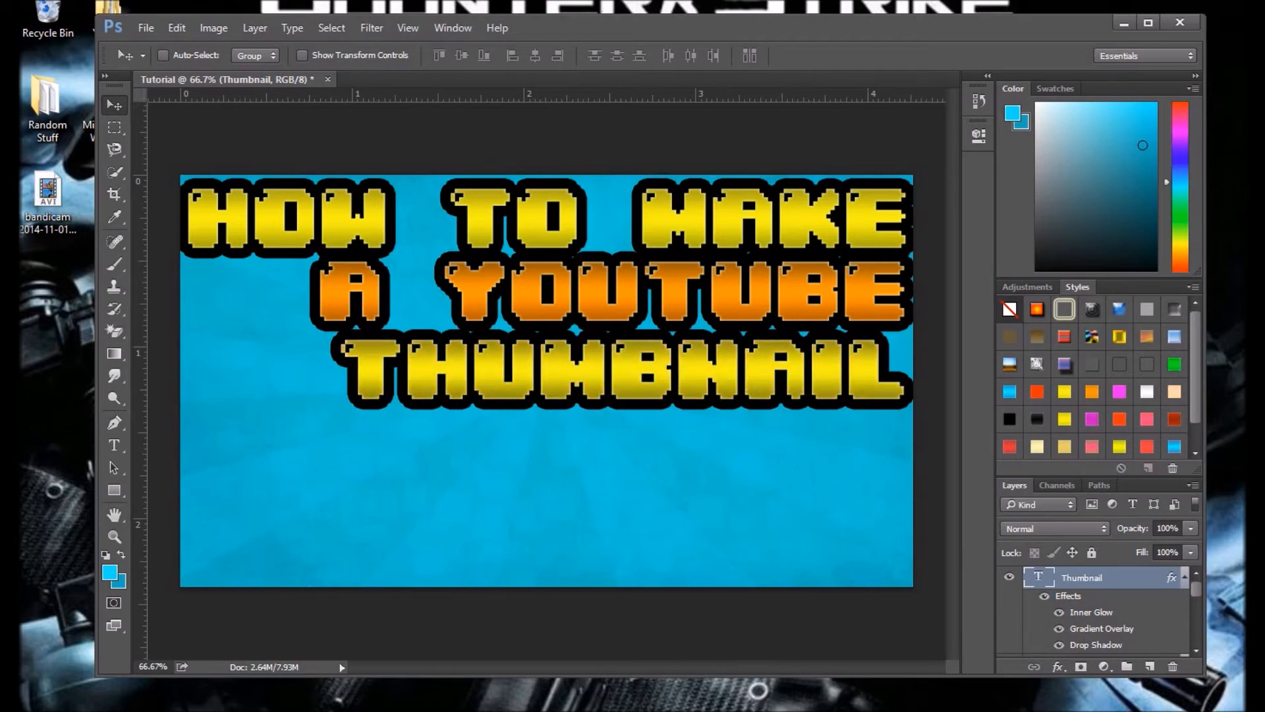
pyautogui.click(1037, 391)
pyautogui.click(1147, 419)
pyautogui.click(1174, 419)
pyautogui.click(1092, 447)
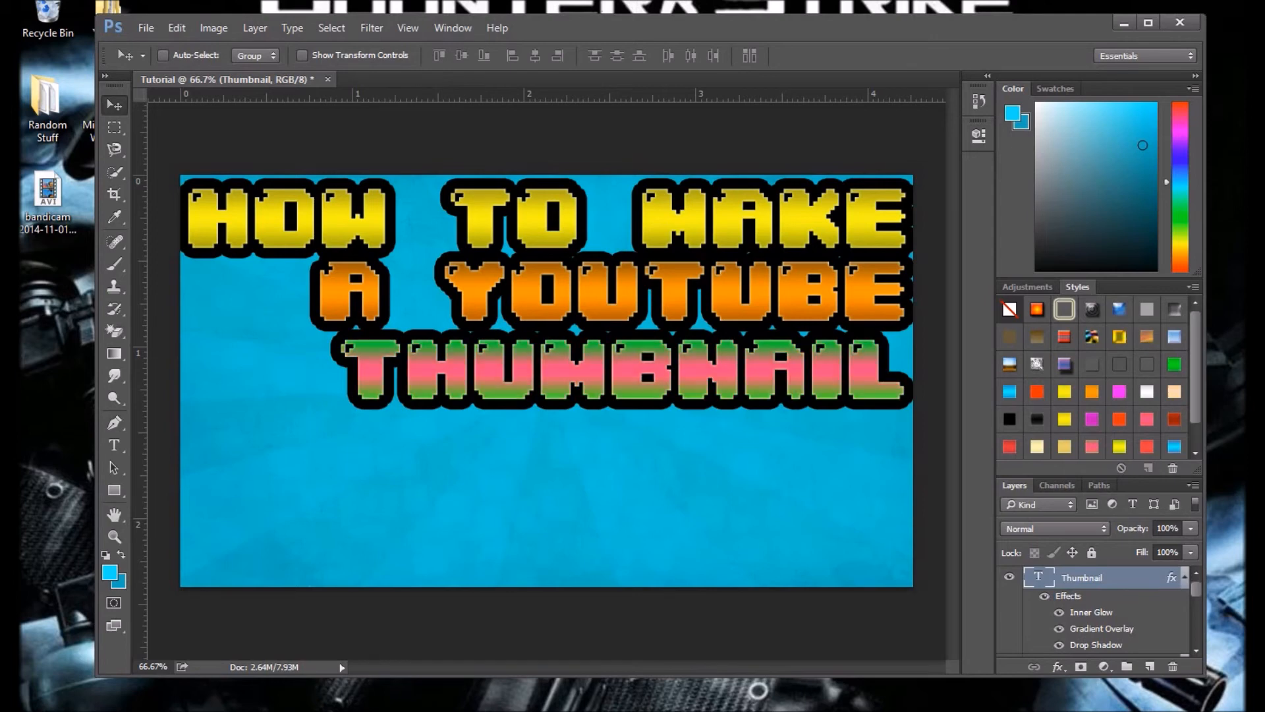
pyautogui.click(1119, 447)
pyautogui.click(1147, 447)
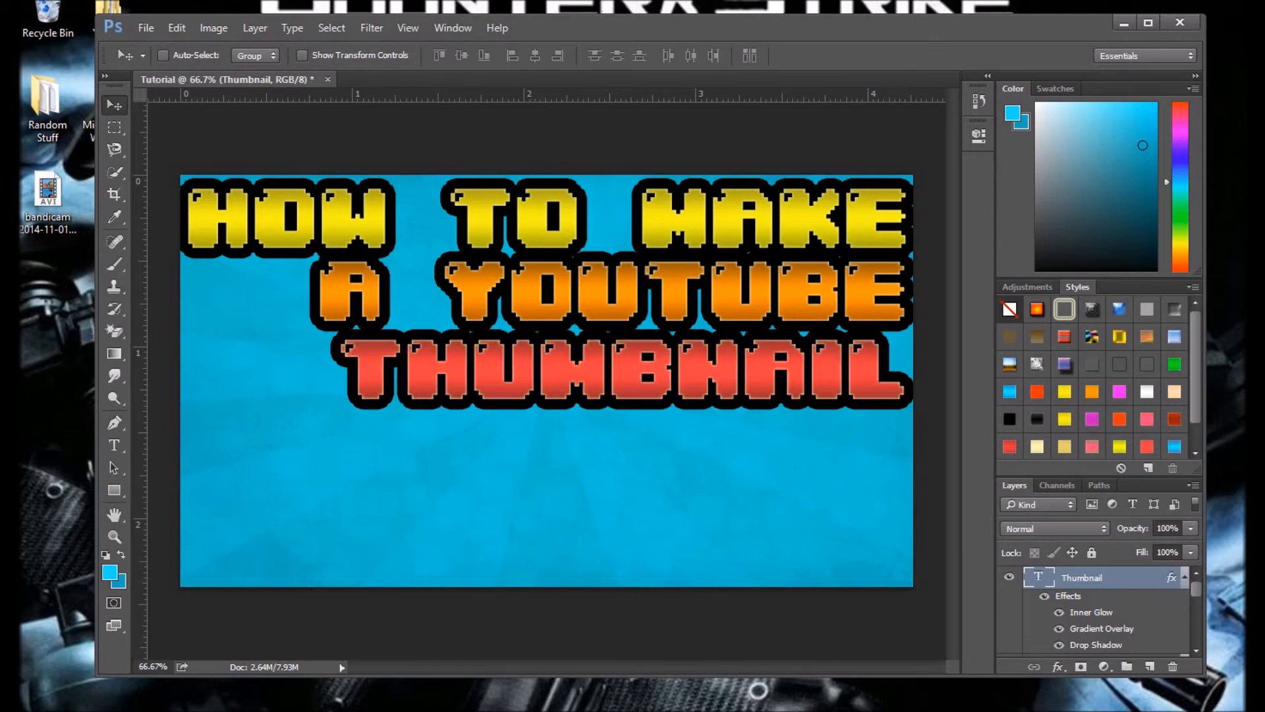
pyautogui.scroll(-1, 1091, 375)
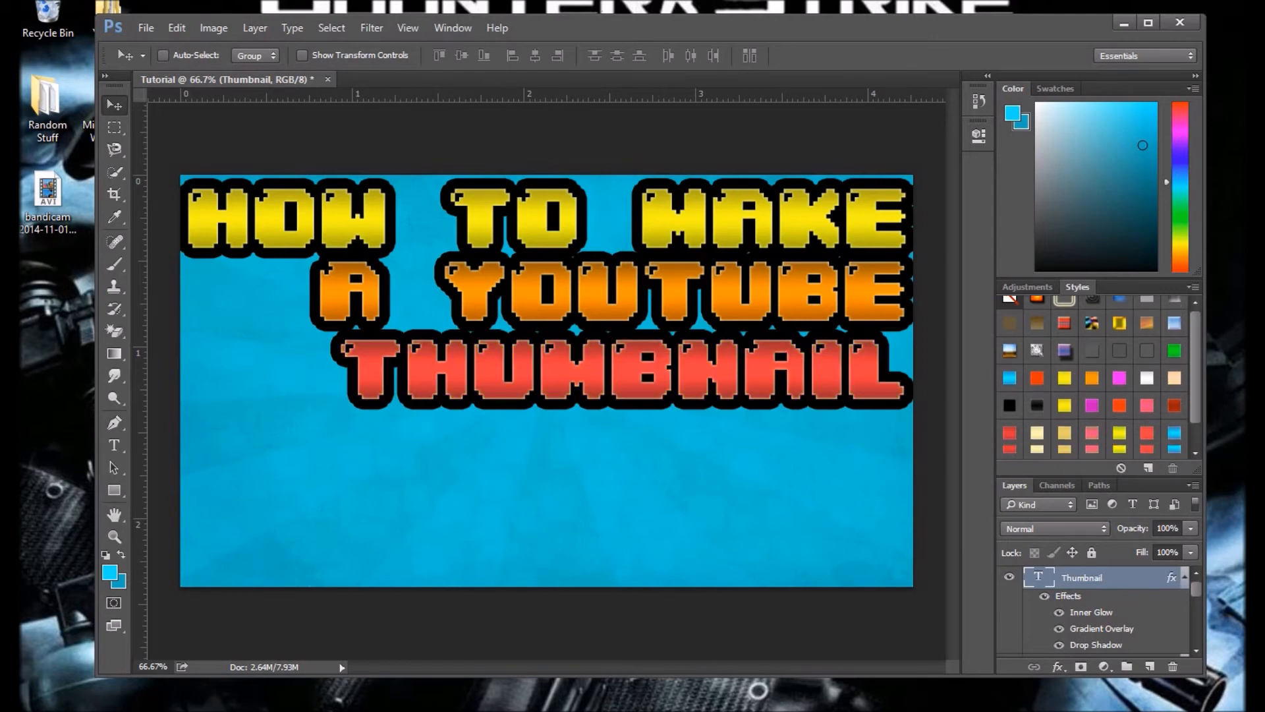
# Step: Compare the pink-red, pink-green and two magenta preset styles on the Thumbnail text, and apply the brighter-centred magenta one
pyautogui.scroll(-1, 1092, 376)
pyautogui.click(1092, 419)
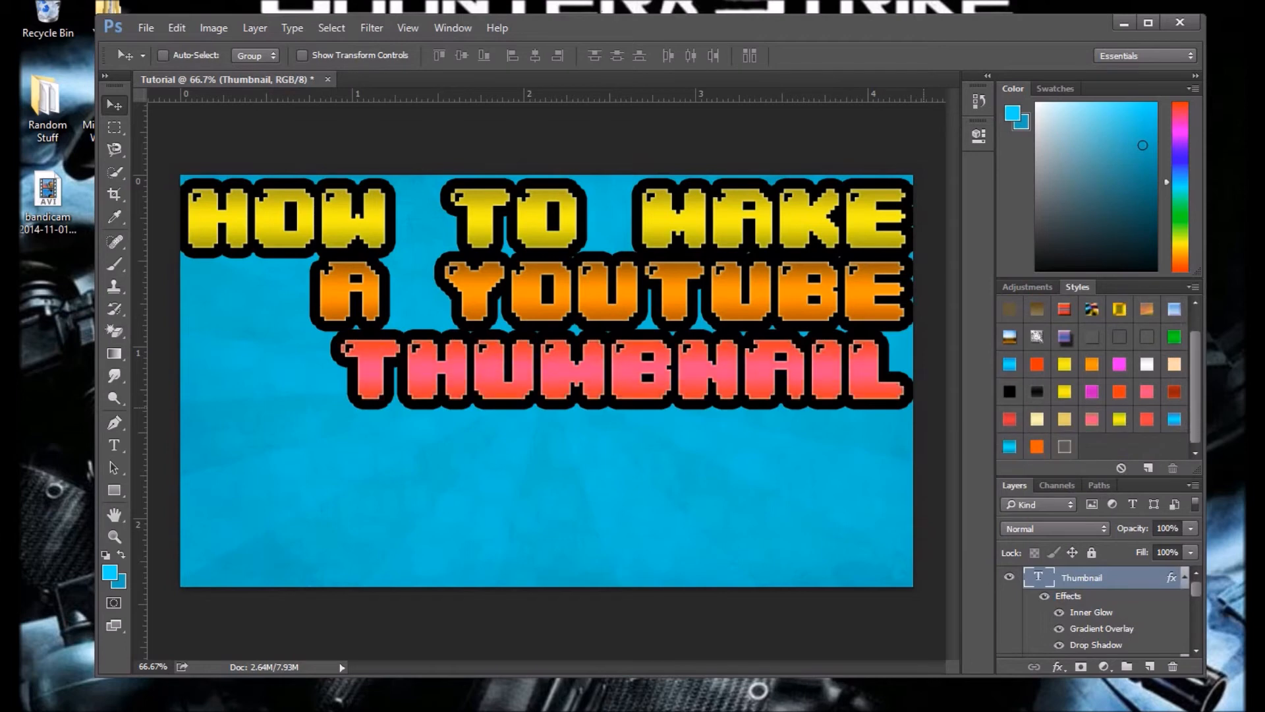
pyautogui.click(1147, 391)
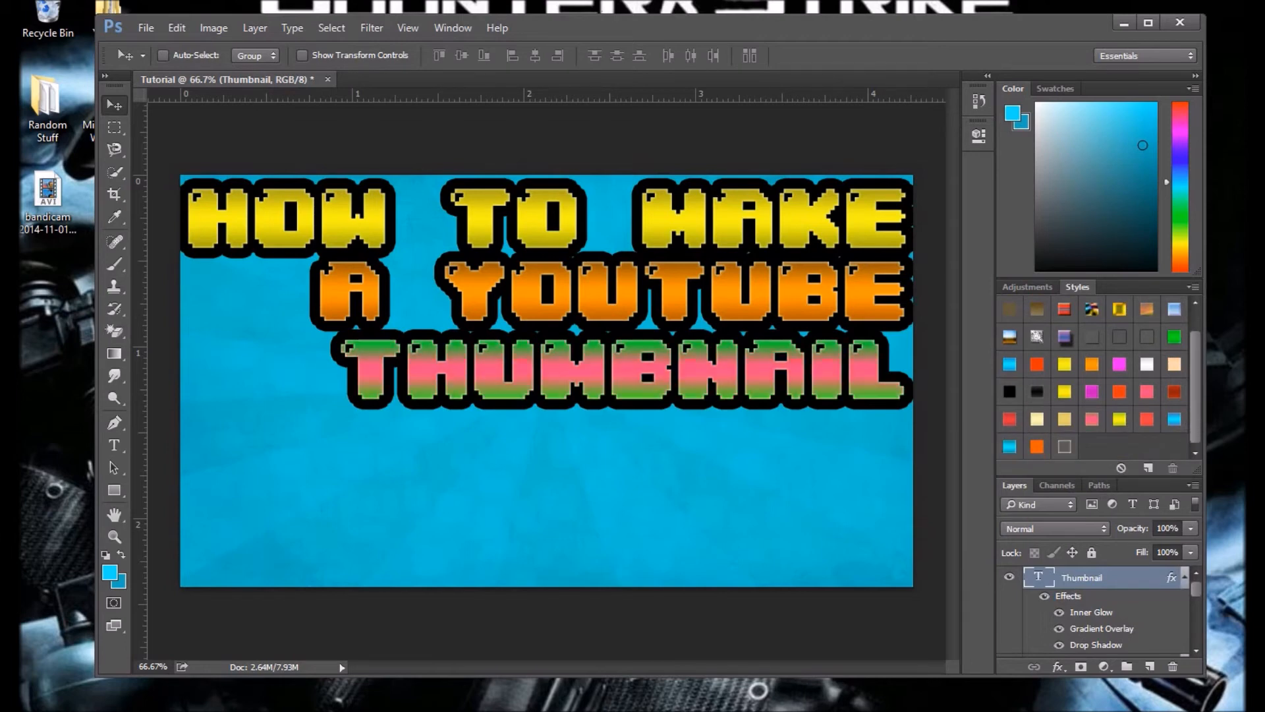
pyautogui.click(1147, 391)
pyautogui.click(1120, 365)
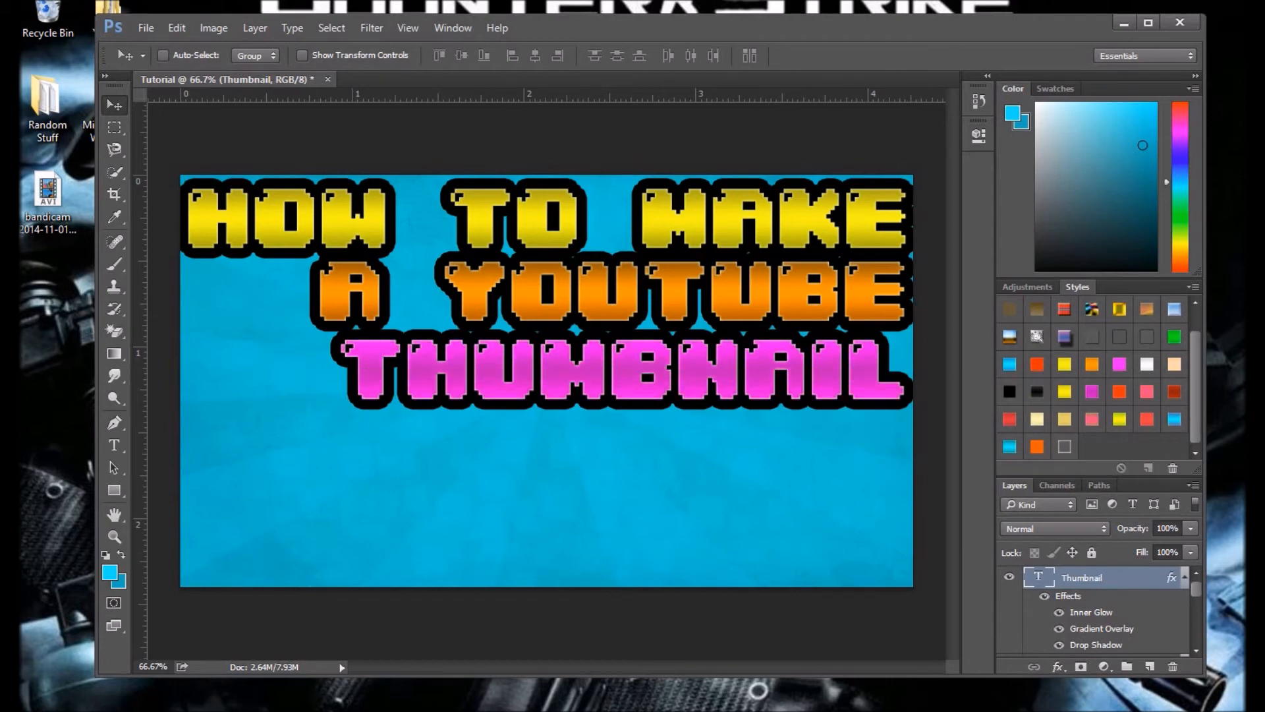
pyautogui.click(1091, 392)
pyautogui.click(1120, 364)
pyautogui.click(1147, 391)
pyautogui.click(1092, 392)
pyautogui.click(1119, 364)
pyautogui.click(1147, 391)
pyautogui.click(1092, 391)
pyautogui.click(1119, 364)
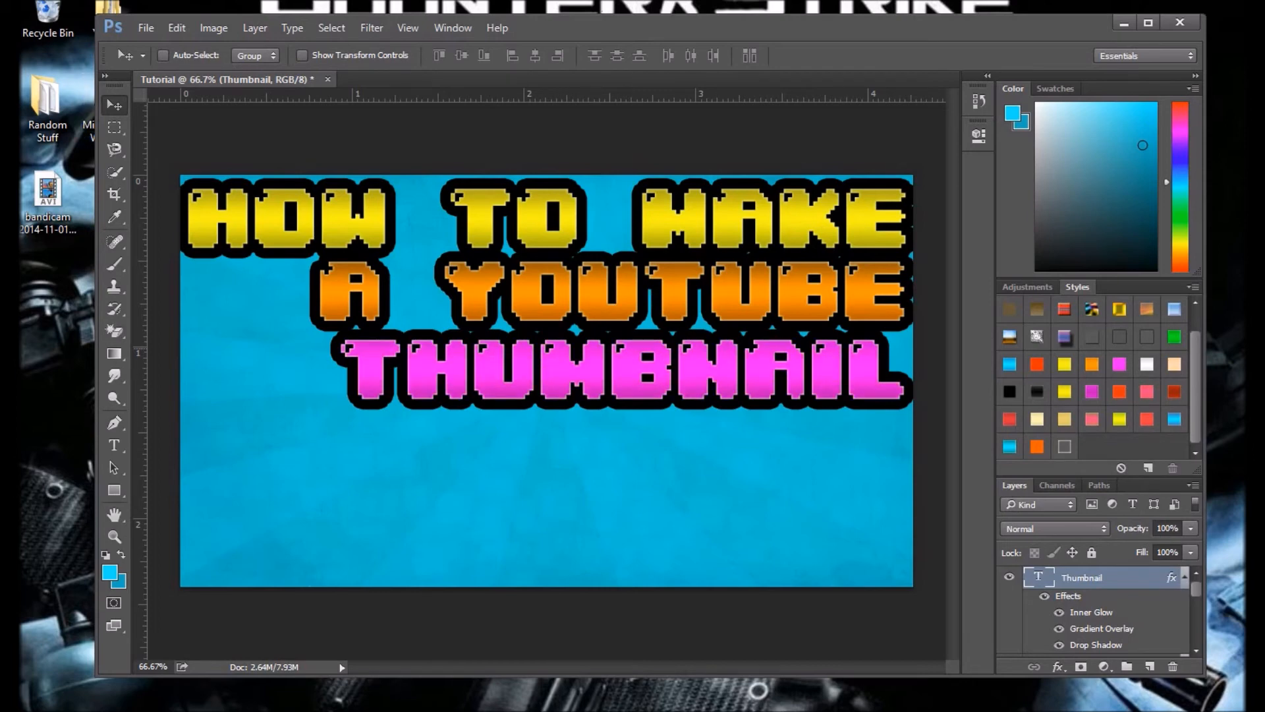
# Step: Move the Thumbnail text slightly down and lower the A Youtube text to leave a gap beneath HOW TO MAKE
pyautogui.moveTo(714, 355); pyautogui.dragTo(718, 367)
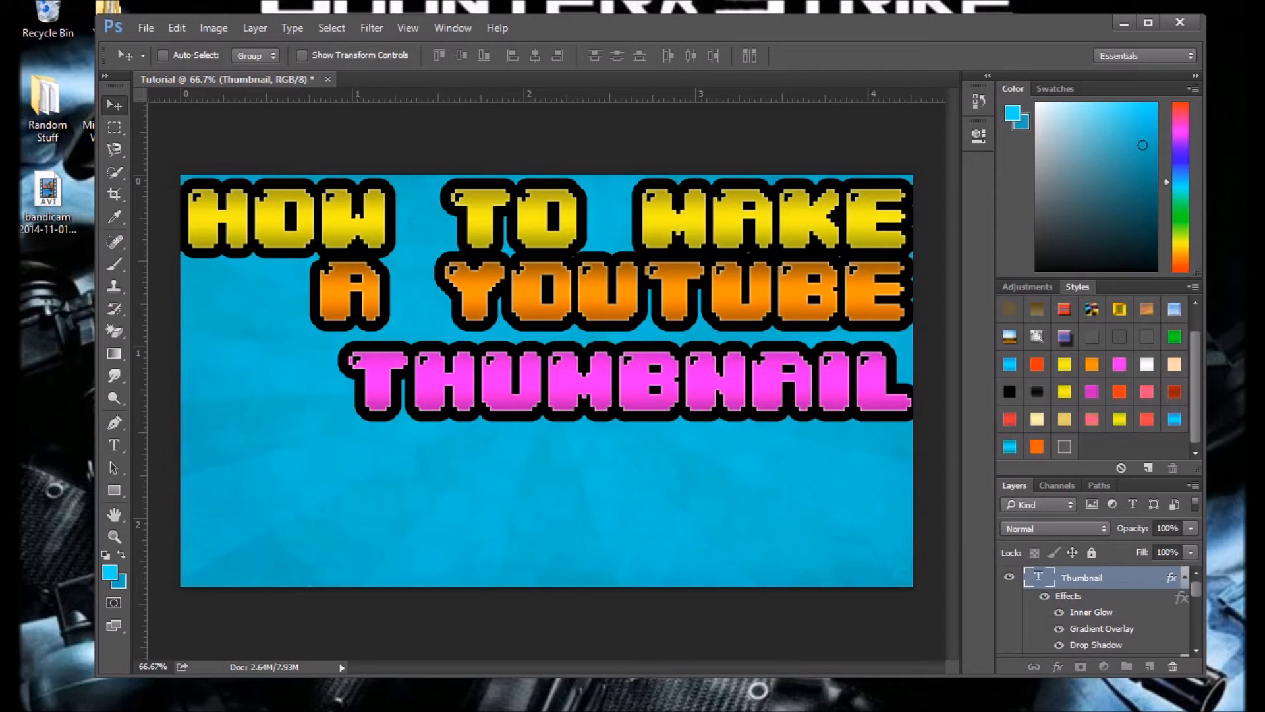
pyautogui.scroll(-2, 1107, 609)
pyautogui.click(1094, 589)
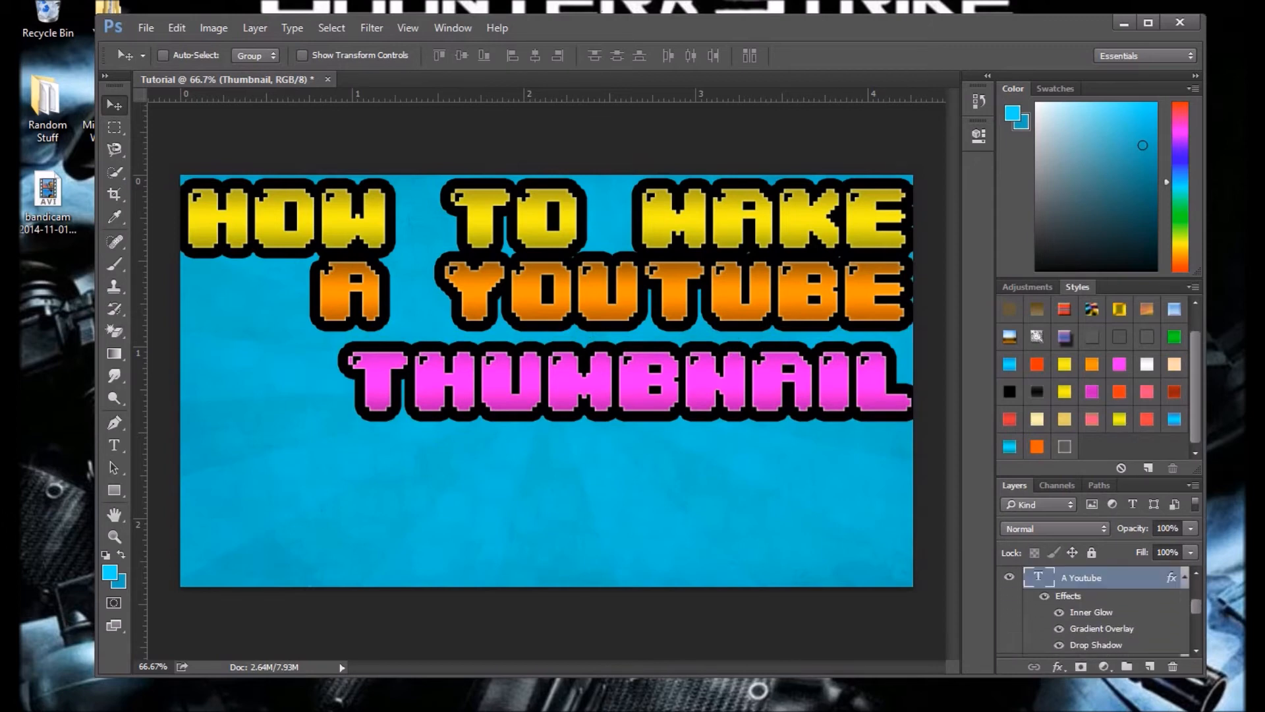
pyautogui.moveTo(613, 249)
pyautogui.mouseDown()
pyautogui.moveTo(628, 266)
pyautogui.moveTo(616, 267)
pyautogui.mouseUp()
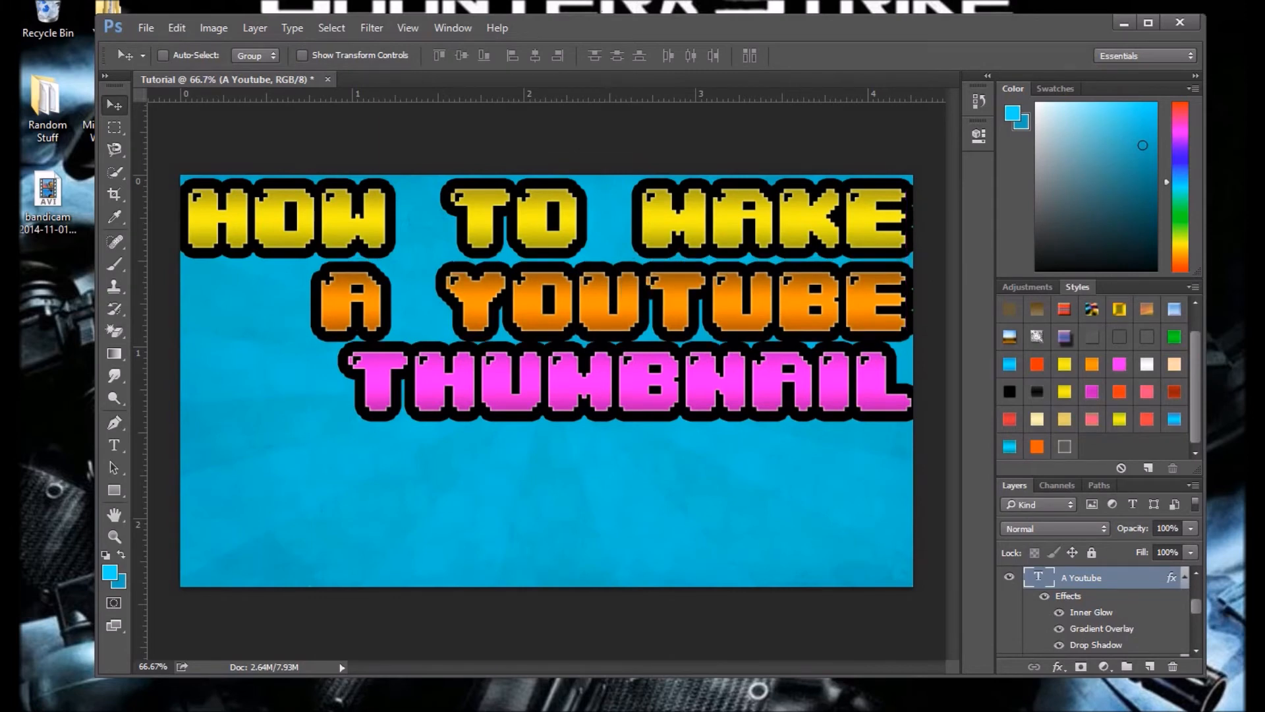
# Step: Reselect the Thumbnail text layer and nudge it slightly so it fits within the canvas edge and its spacing matches the line above
pyautogui.scroll(-3, 1094, 611)
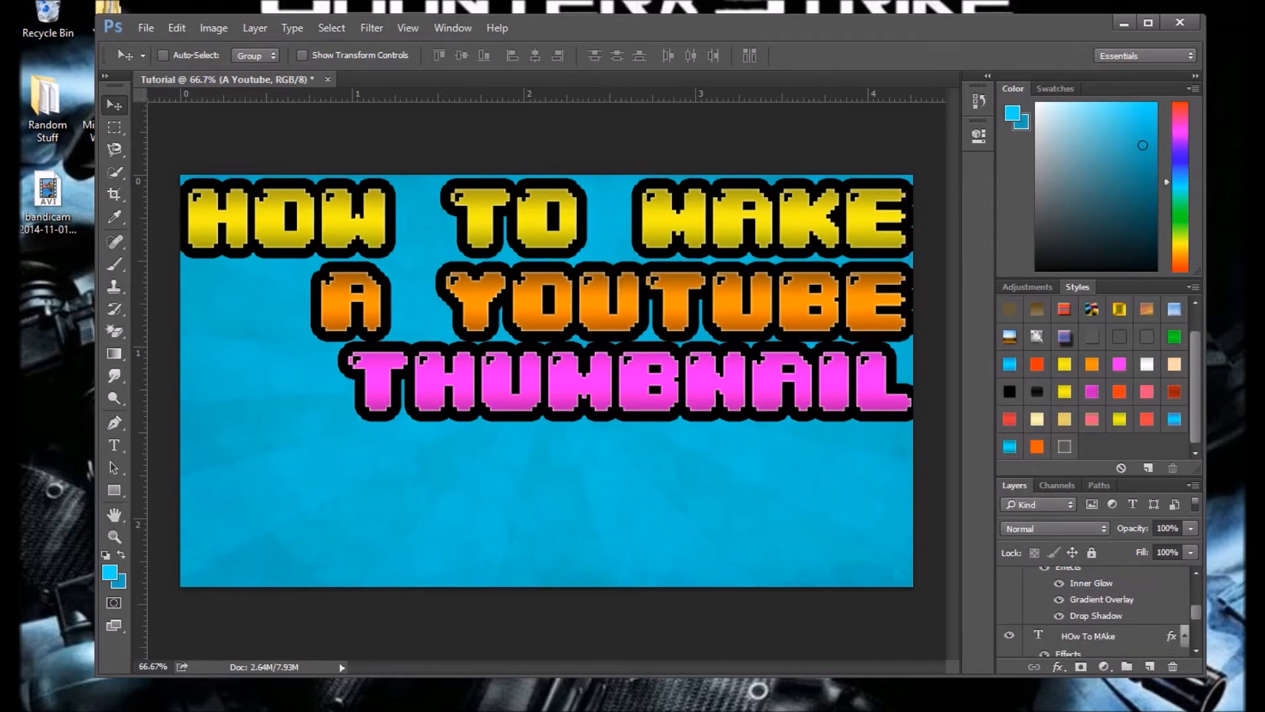
pyautogui.scroll(4, 1095, 611)
pyautogui.click(1094, 578)
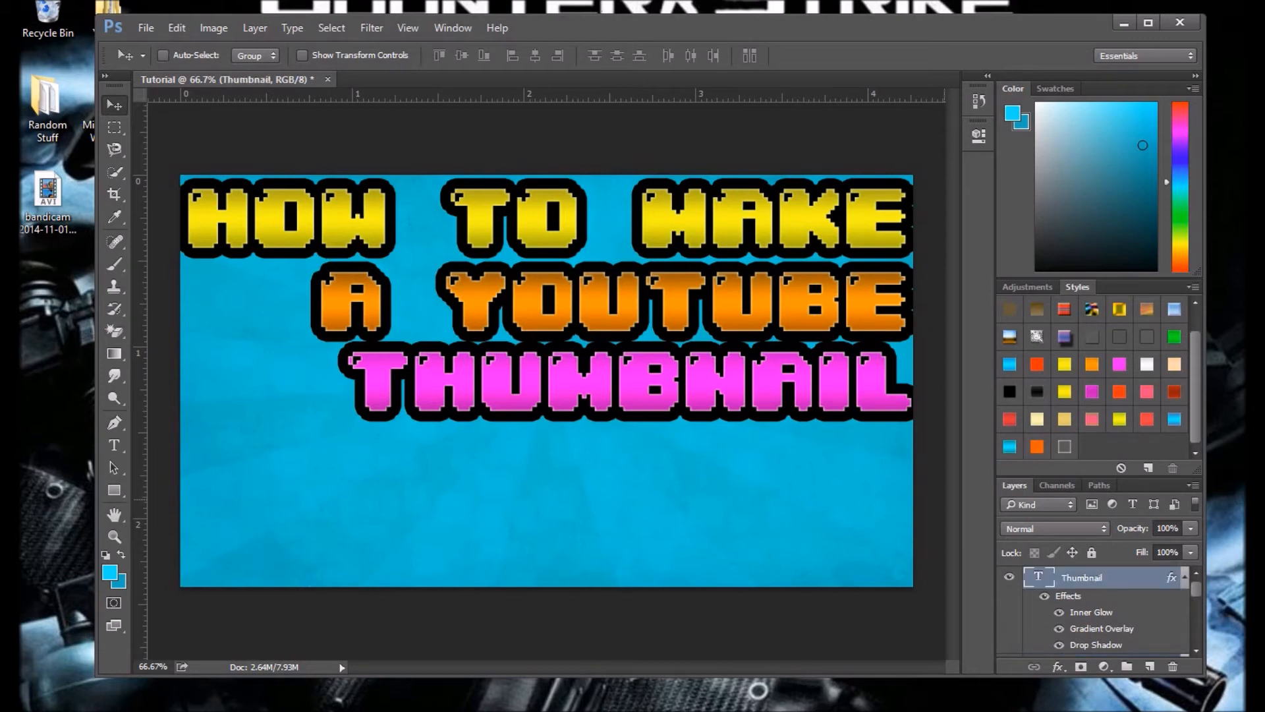
pyautogui.moveTo(800, 356); pyautogui.dragTo(794, 359)
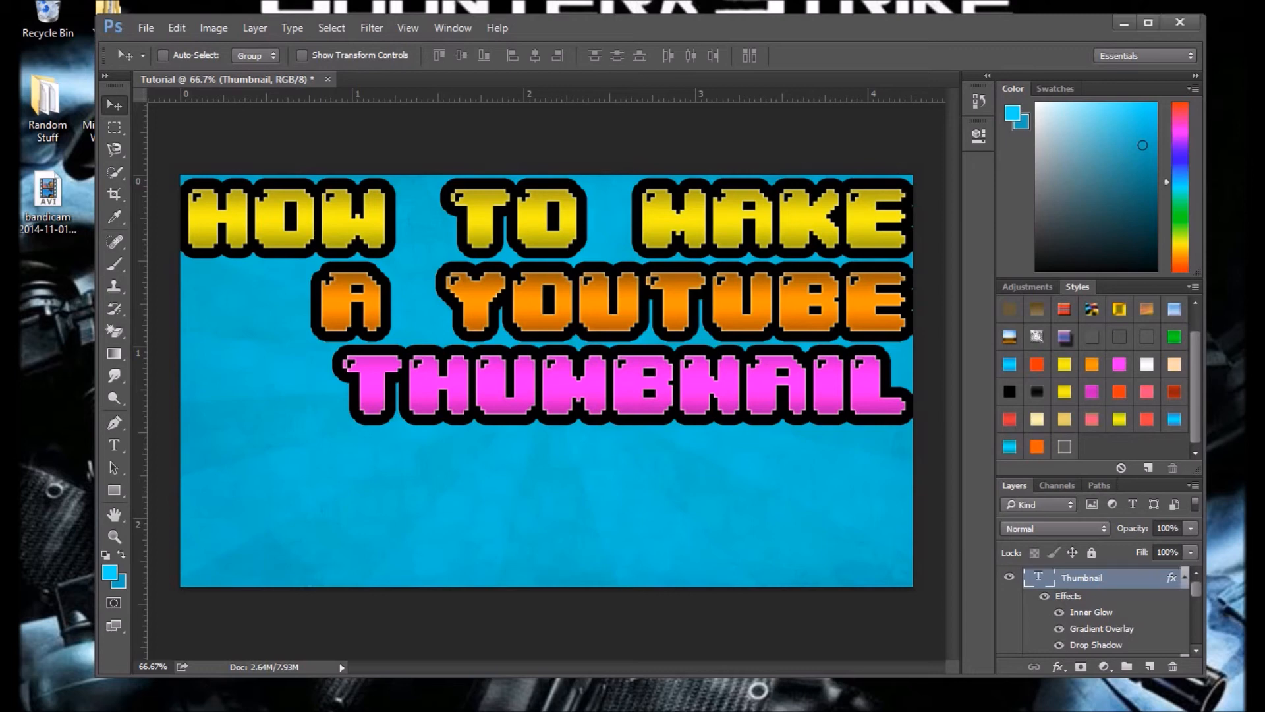
# Step: Open the Thumbnail layer's Gradient Overlay settings and bring up its magenta gradient for editing
pyautogui.scroll(-2, 1094, 612)
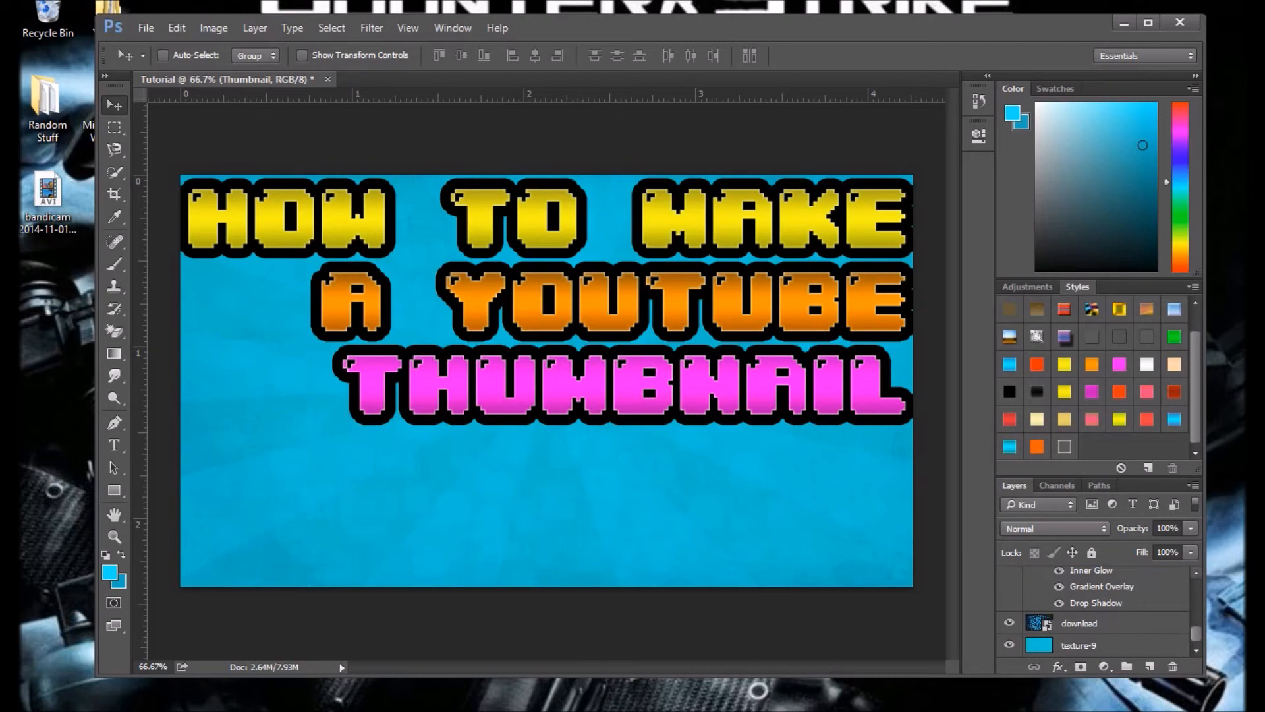
pyautogui.scroll(2, 1094, 613)
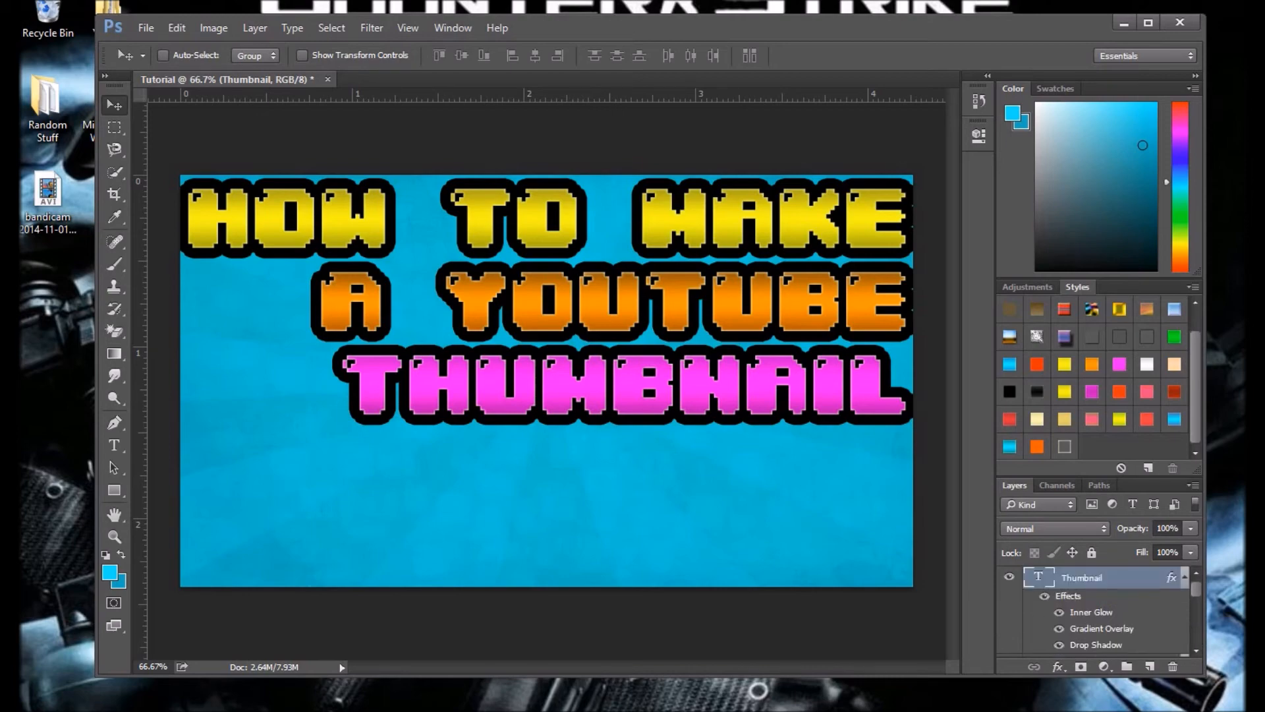
pyautogui.doubleClick(1091, 612)
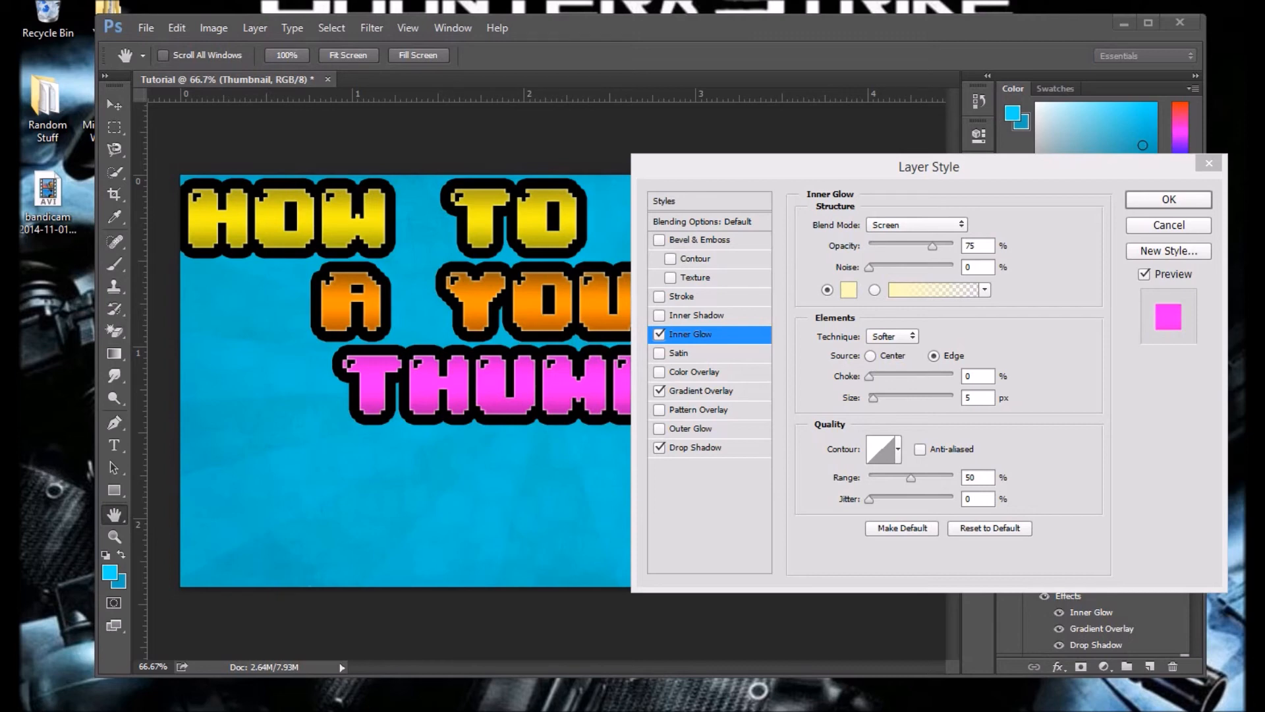
pyautogui.click(700, 391)
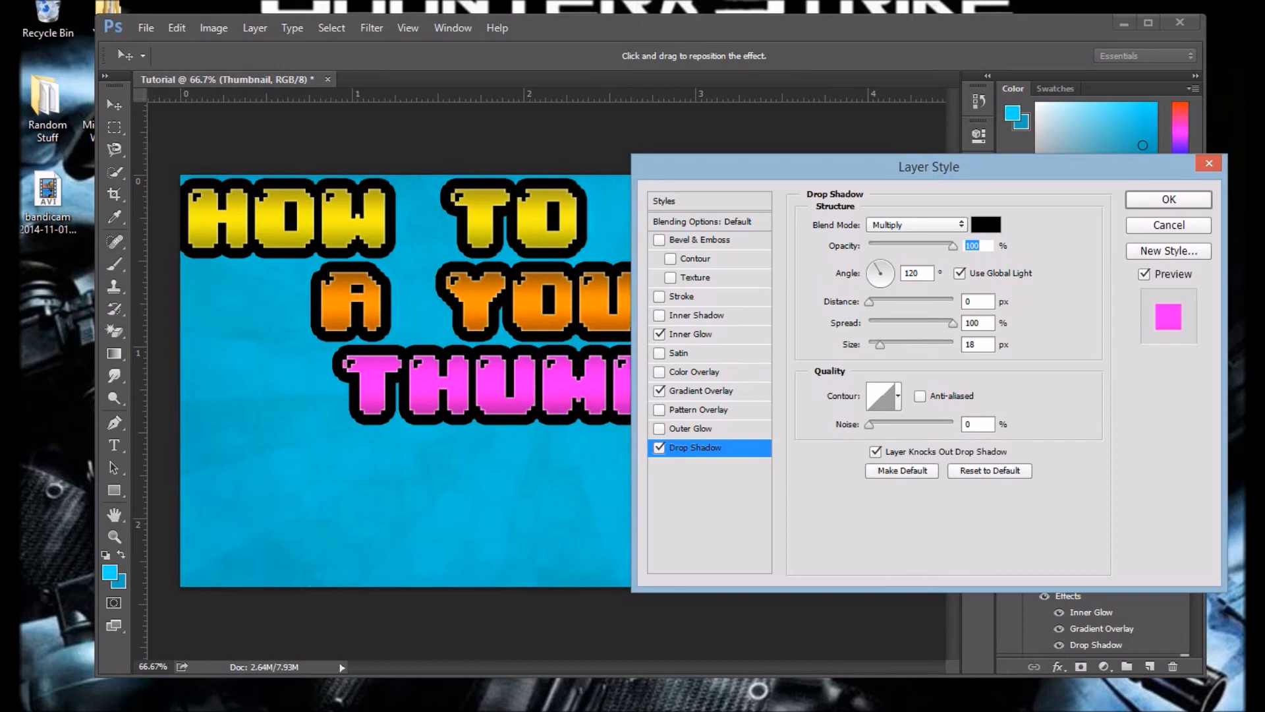
pyautogui.click(701, 392)
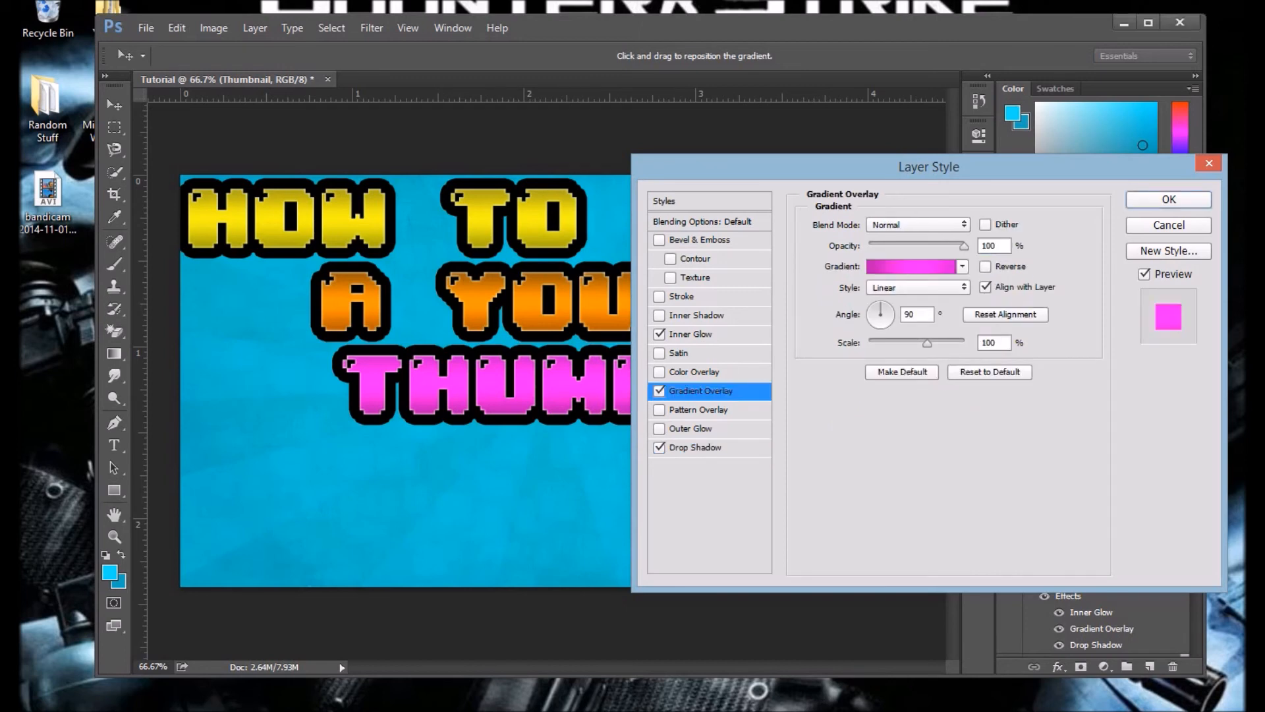
pyautogui.click(911, 267)
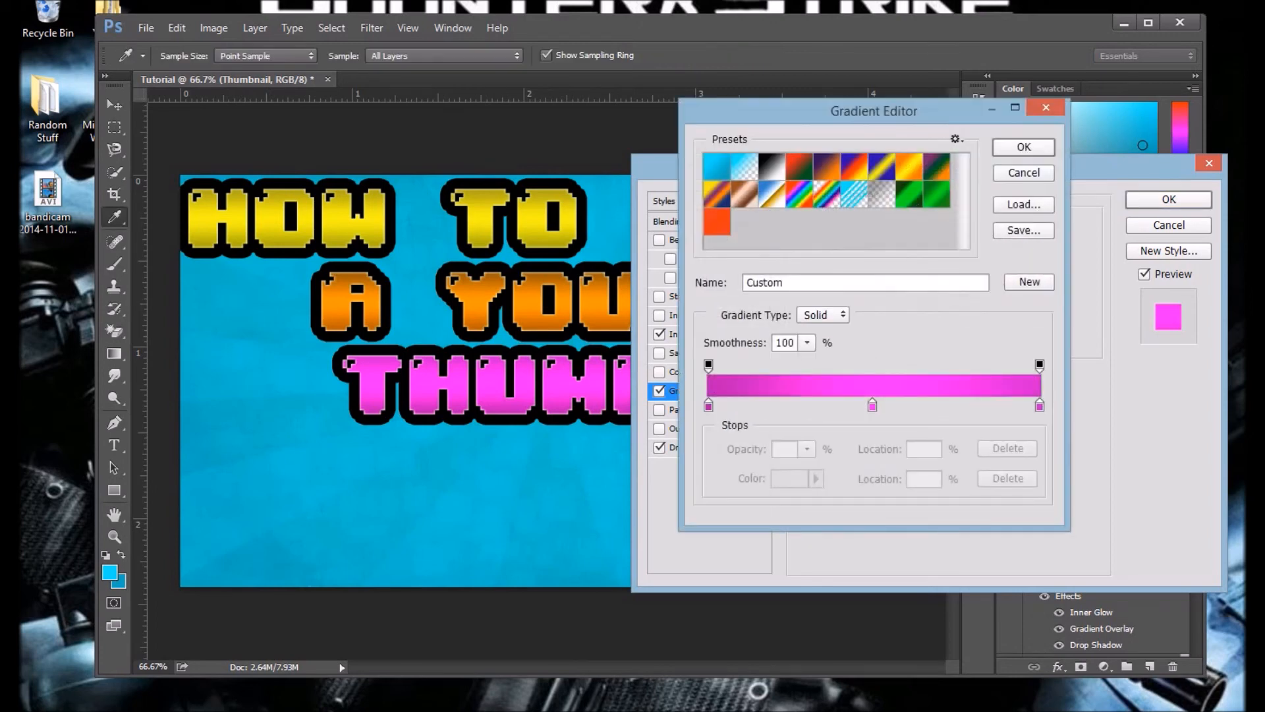
# Step: Try shifting the gradient's starting dark magenta stop inward to a location of 12%
pyautogui.click(708, 406)
pyautogui.click(708, 406)
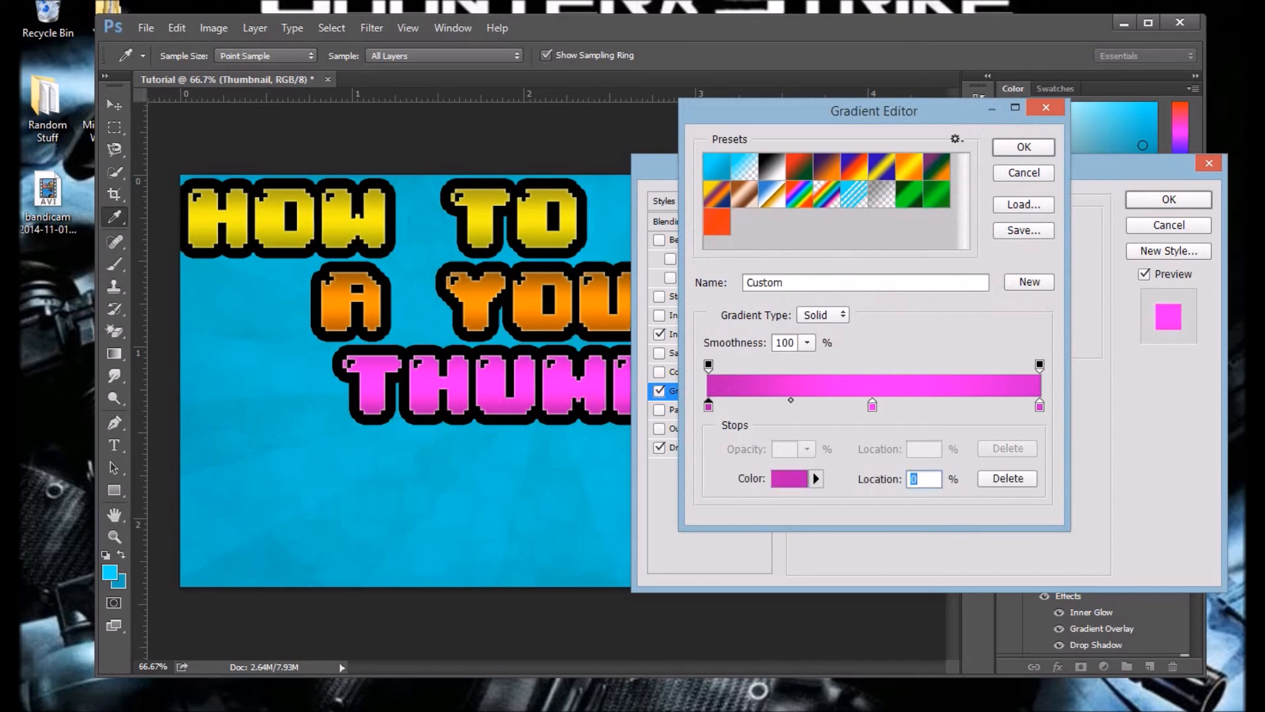
pyautogui.click(708, 406)
pyautogui.moveTo(708, 406); pyautogui.dragTo(751, 406)
pyautogui.click(751, 405)
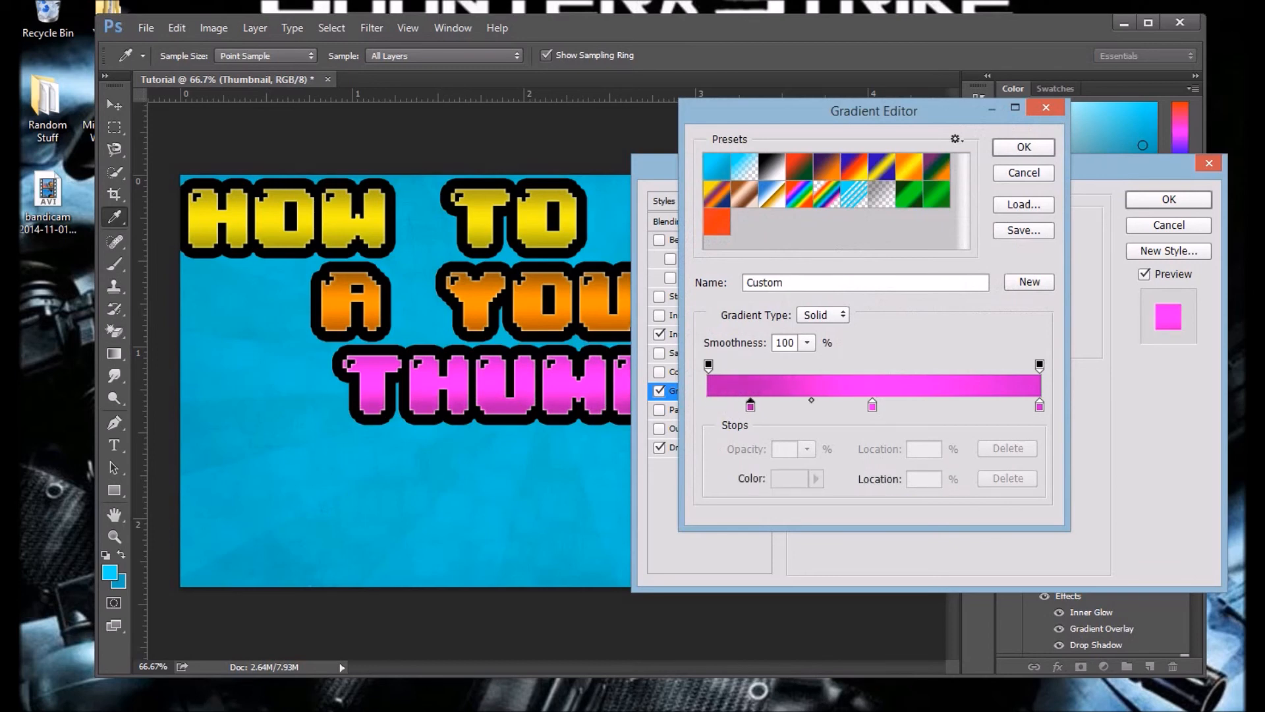
pyautogui.moveTo(750, 406)
pyautogui.mouseDown()
pyautogui.moveTo(745, 458)
pyautogui.moveTo(747, 406)
pyautogui.mouseUp()
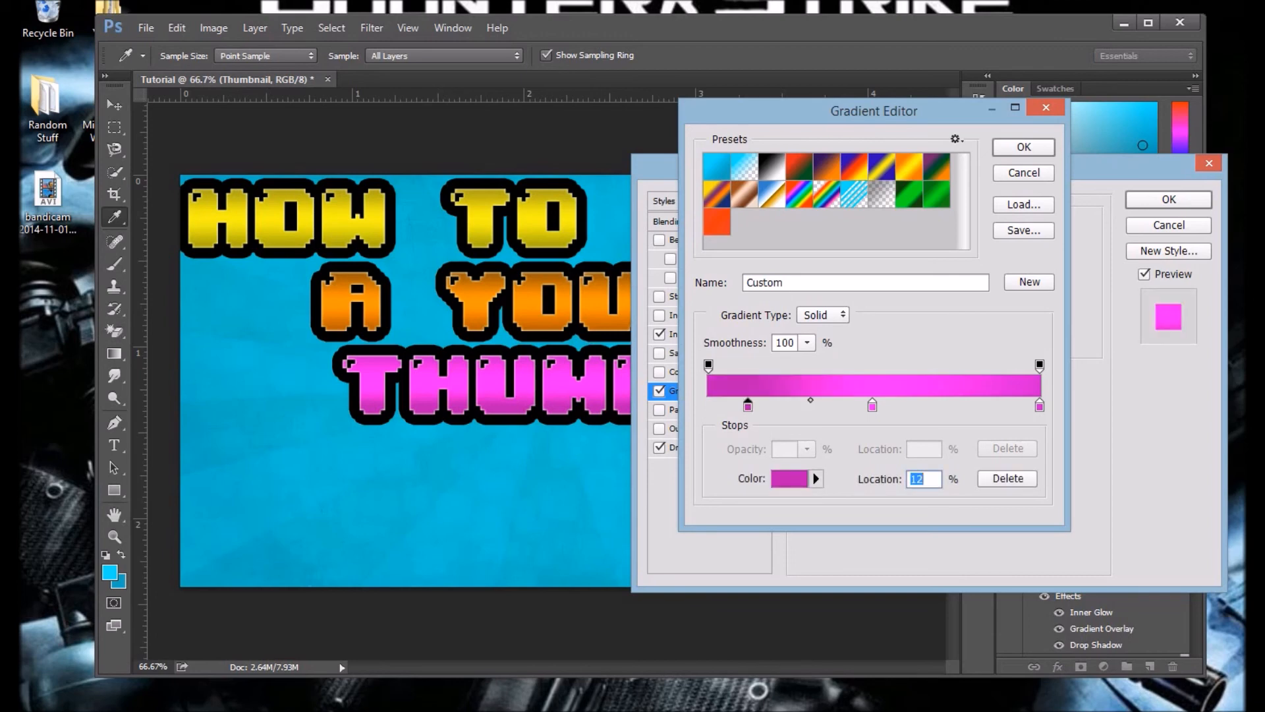
# Step: Try an extra dark magenta stop at the start of the gradient with its neighbour at 20%, and remove the extra stop
pyautogui.click(748, 414)
pyautogui.moveTo(747, 406)
pyautogui.mouseDown()
pyautogui.moveTo(764, 406)
pyautogui.moveTo(739, 405)
pyautogui.moveTo(753, 405)
pyautogui.mouseUp()
pyautogui.click(708, 405)
pyautogui.moveTo(751, 406); pyautogui.dragTo(762, 406)
pyautogui.click(763, 406)
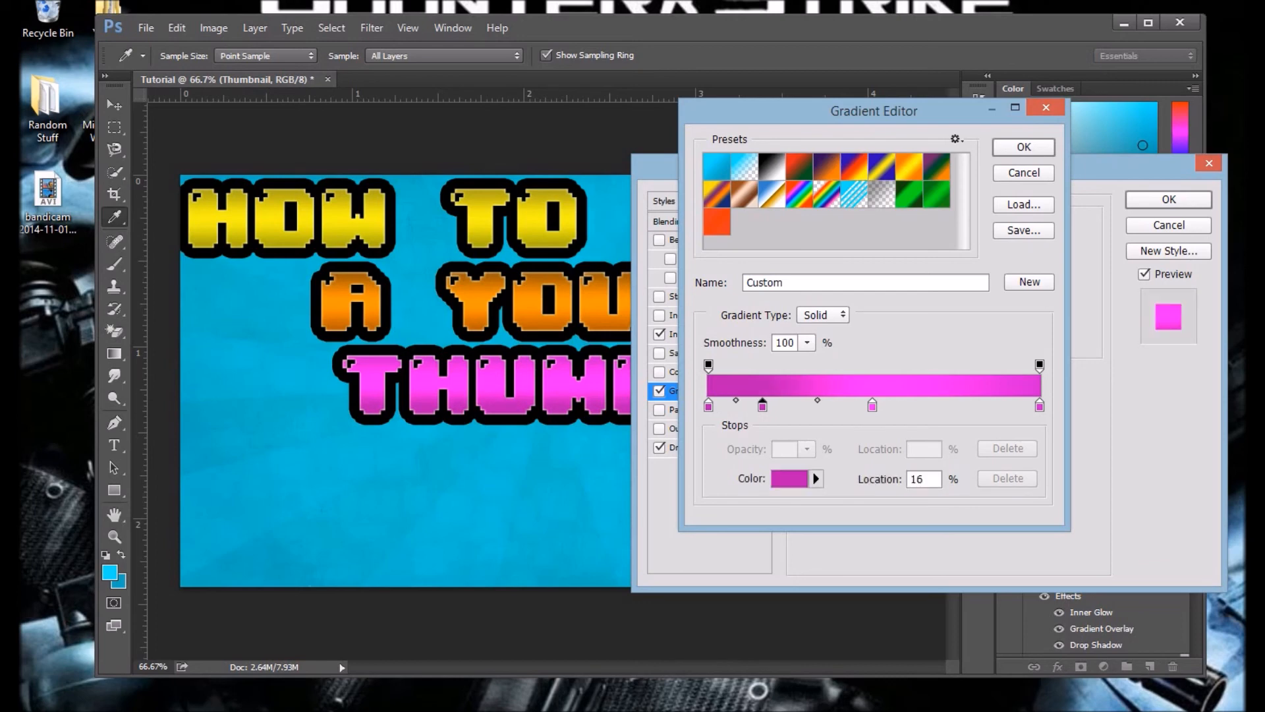
pyautogui.moveTo(762, 406); pyautogui.dragTo(772, 406)
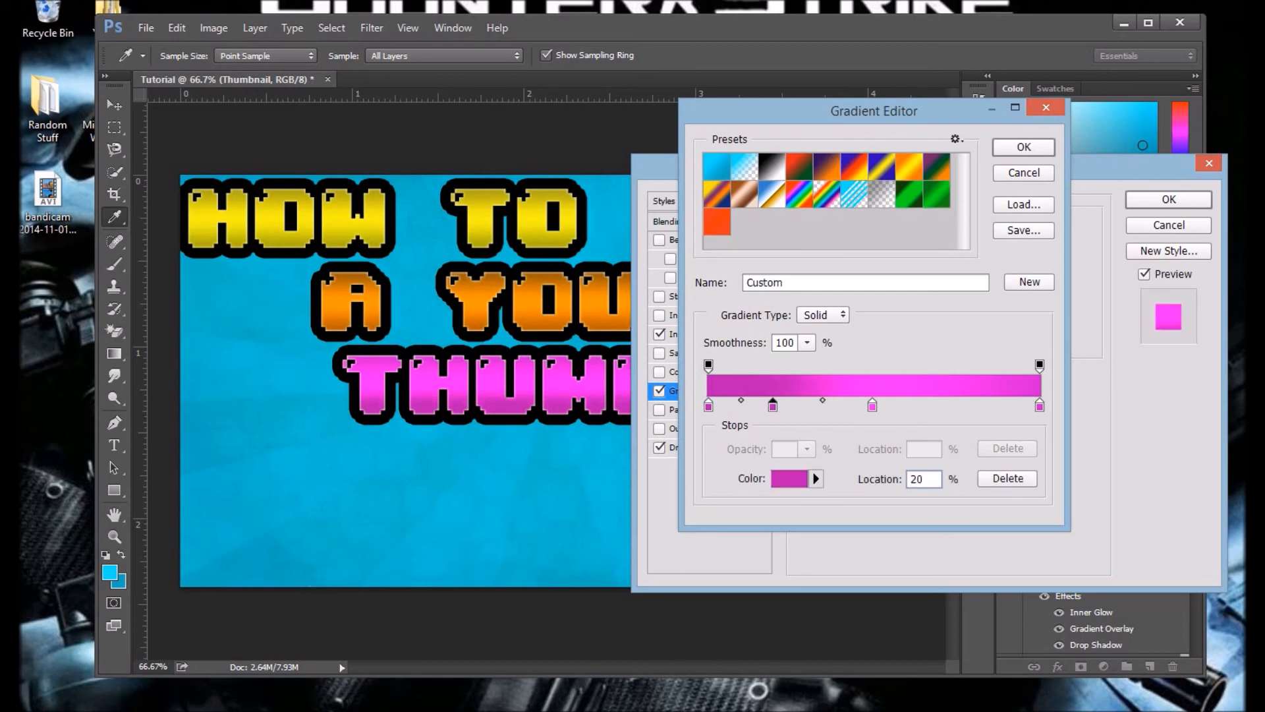
pyautogui.click(772, 406)
pyautogui.moveTo(773, 406)
pyautogui.mouseDown()
pyautogui.moveTo(753, 406)
pyautogui.moveTo(765, 405)
pyautogui.mouseUp()
pyautogui.press('BackSpace')
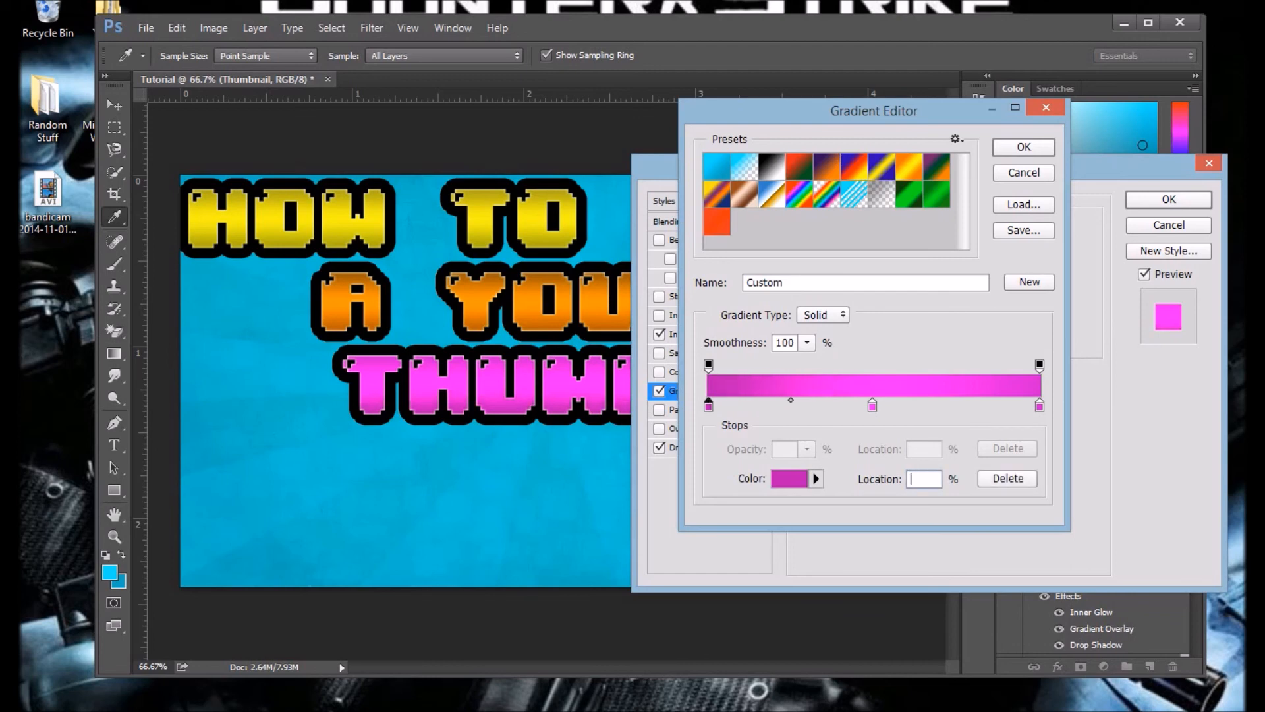
# Step: Change the gradient's middle stop at 50% to bright green 24ff00
pyautogui.click(872, 406)
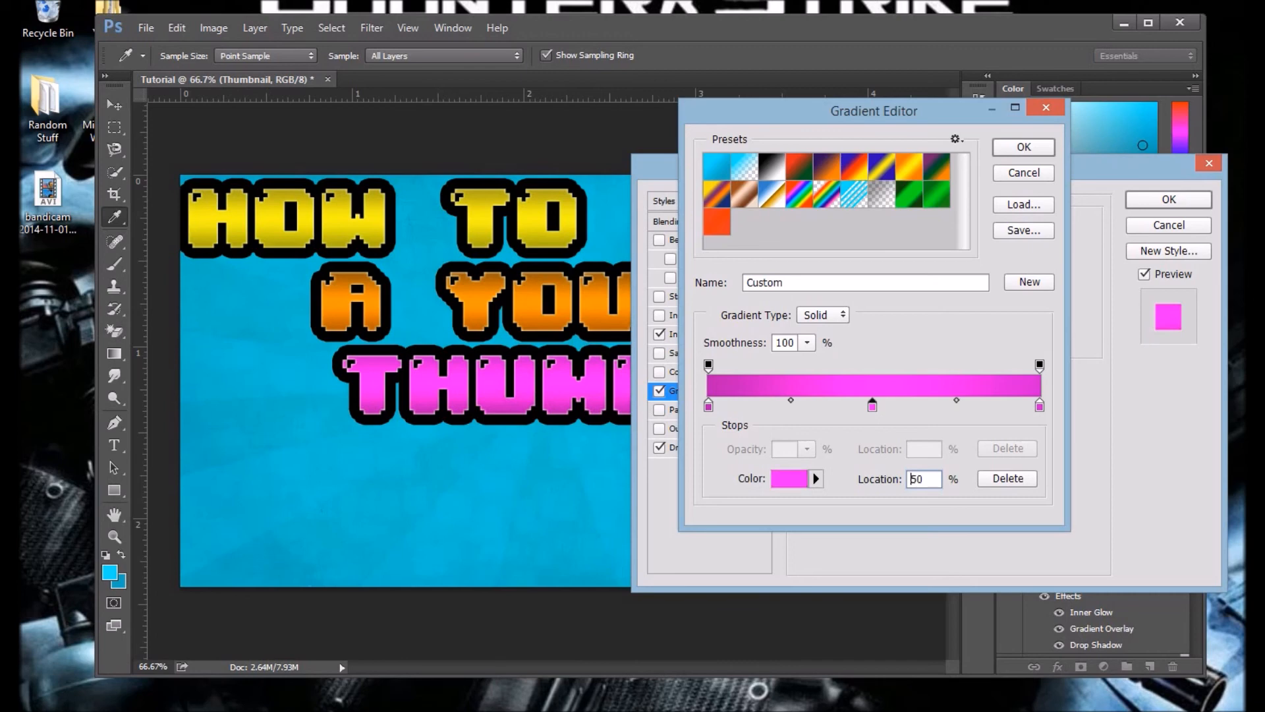
pyautogui.doubleClick(911, 479)
pyautogui.click(788, 478)
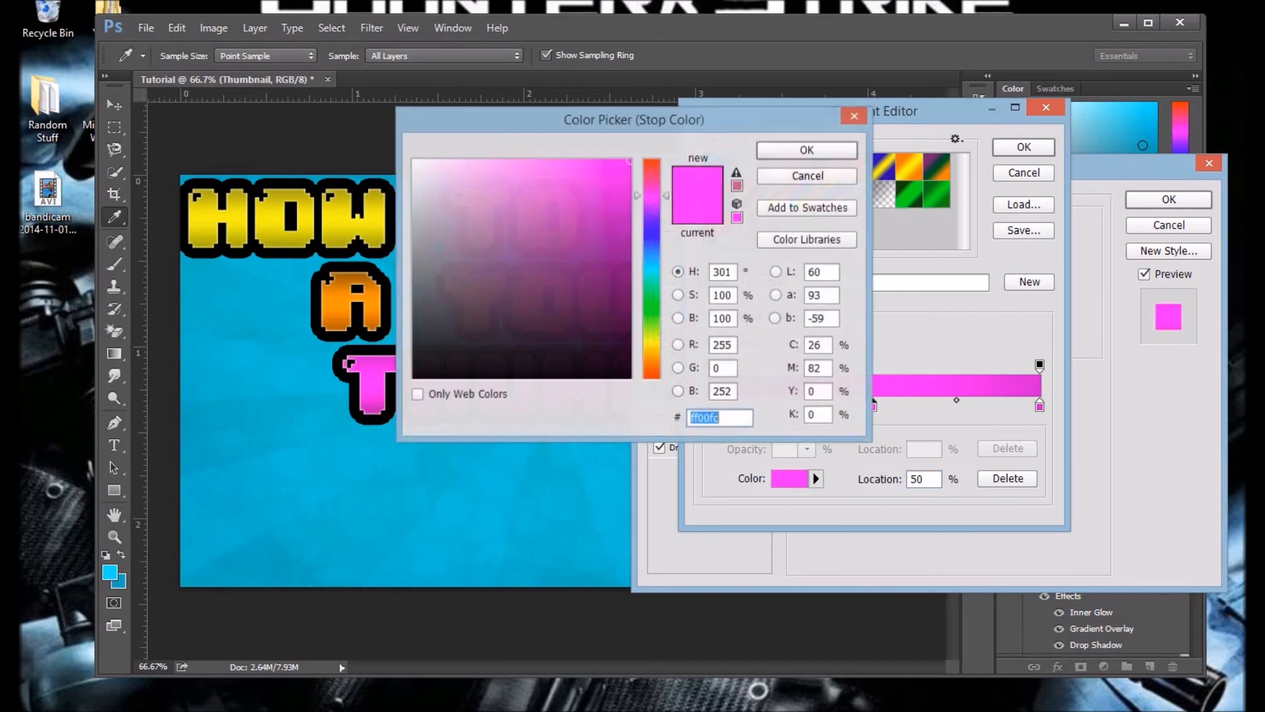
pyautogui.moveTo(652, 316); pyautogui.dragTo(651, 310)
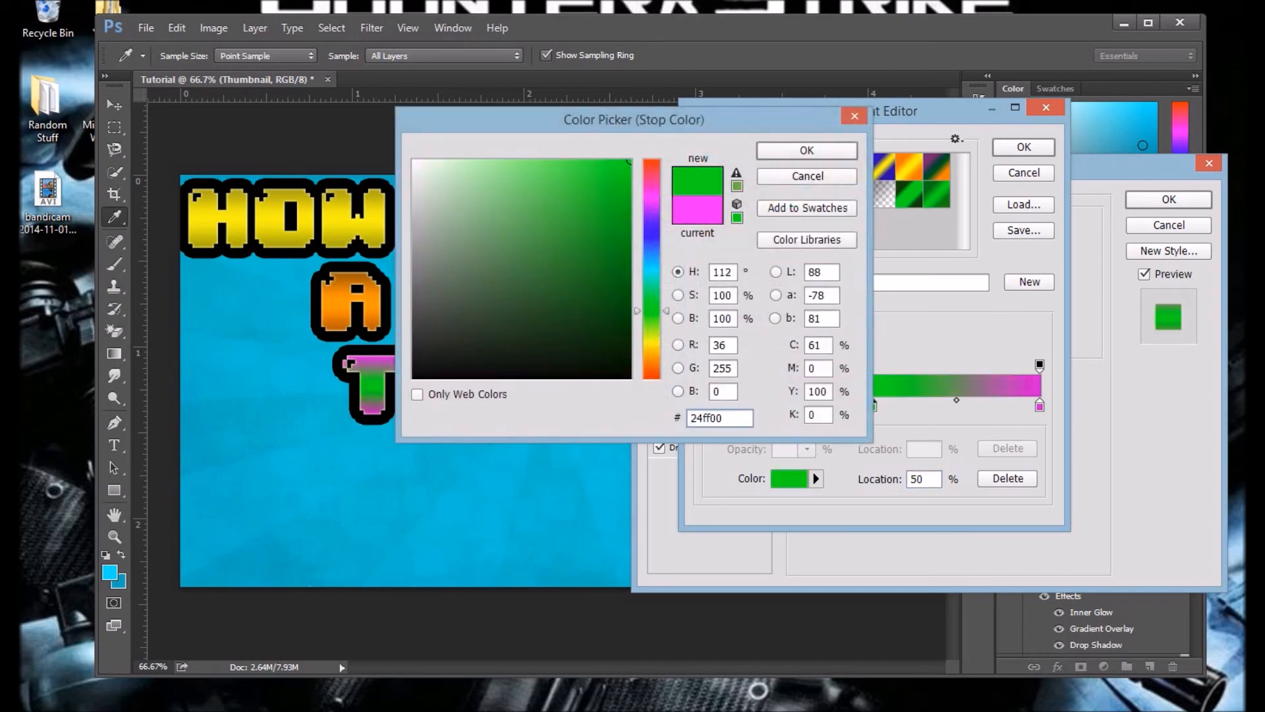
pyautogui.press('Return')
# Step: Set the gradient's starting stop at 0% to dark green 0d661e and copy its hex code
pyautogui.doubleClick(708, 405)
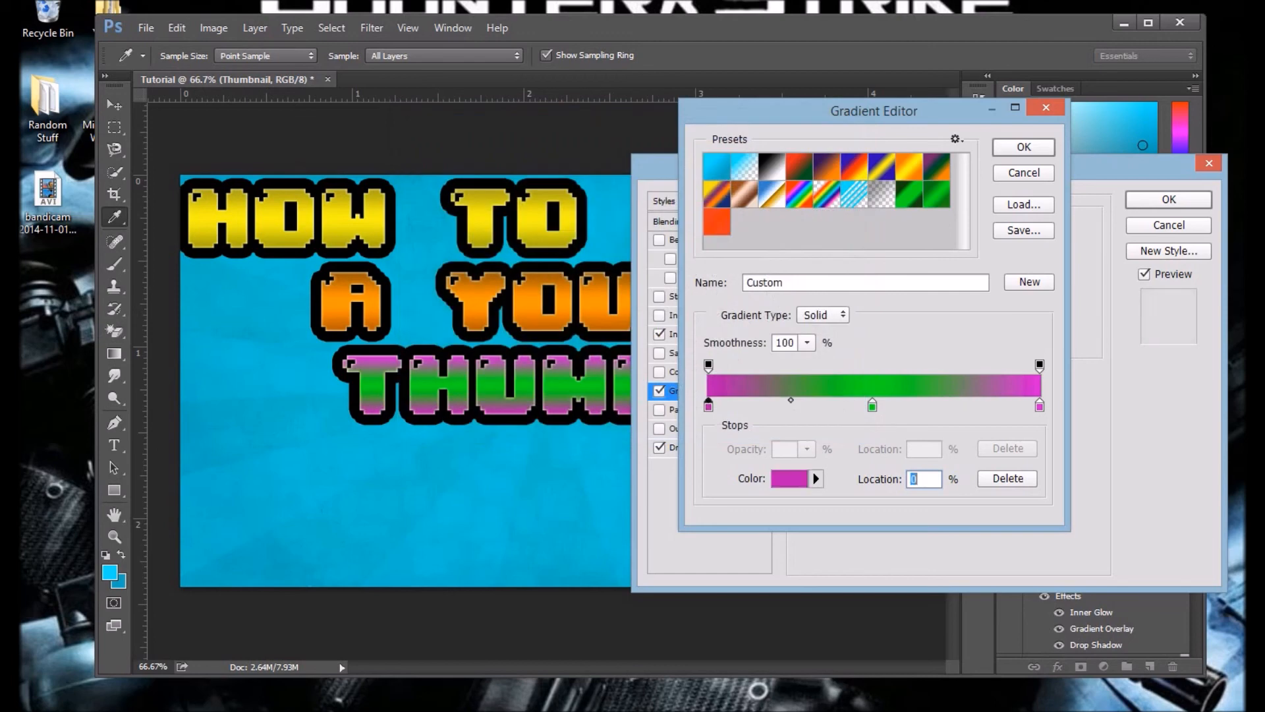
pyautogui.click(611, 229)
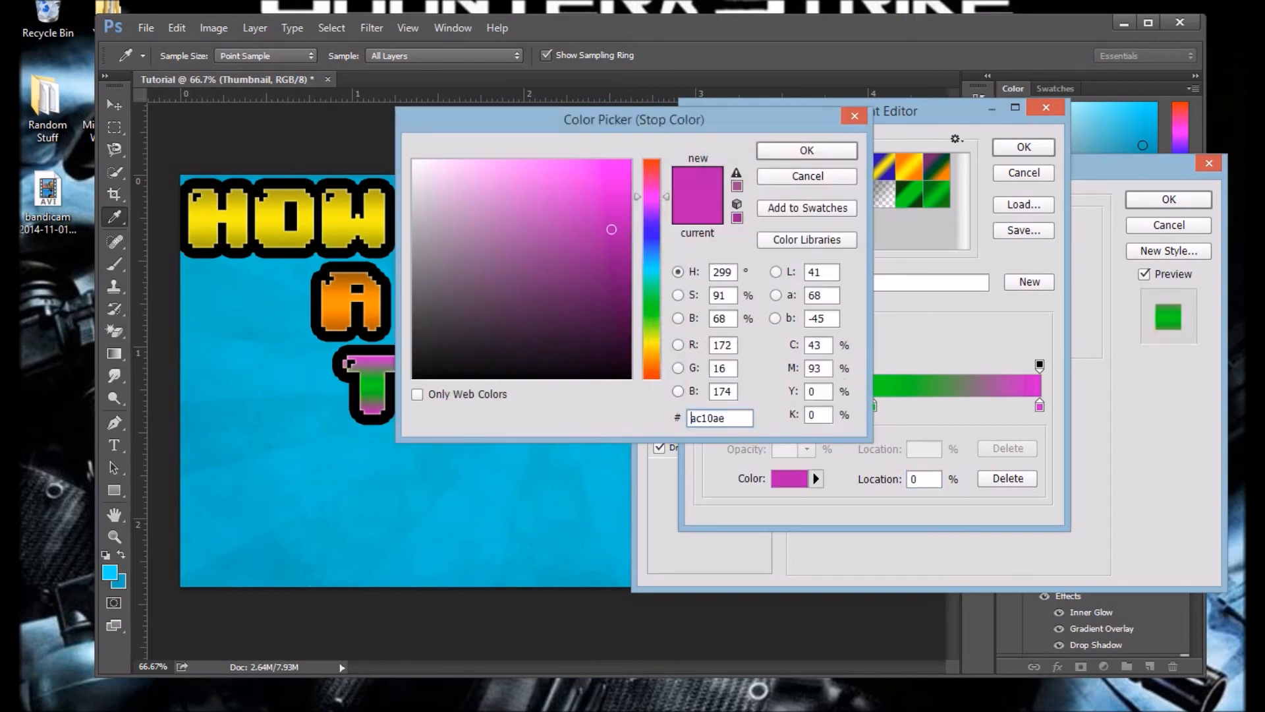
pyautogui.click(622, 231)
pyautogui.click(652, 298)
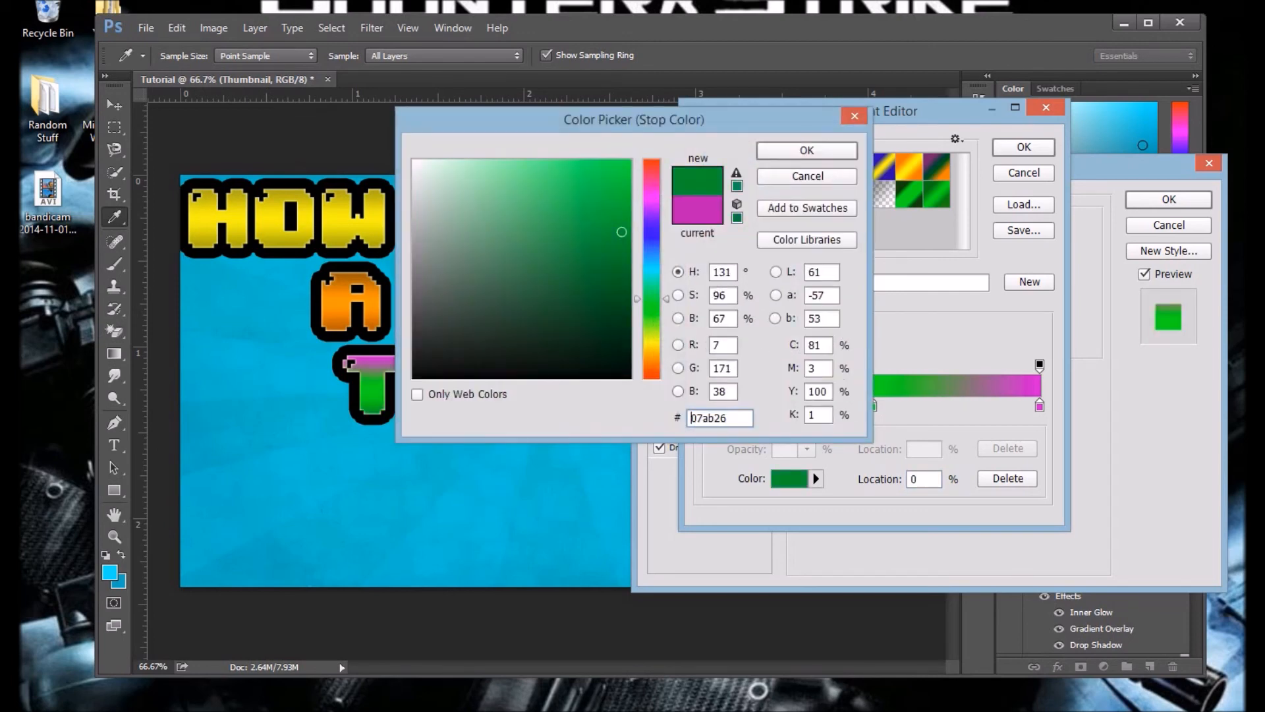
pyautogui.click(599, 213)
pyautogui.click(605, 259)
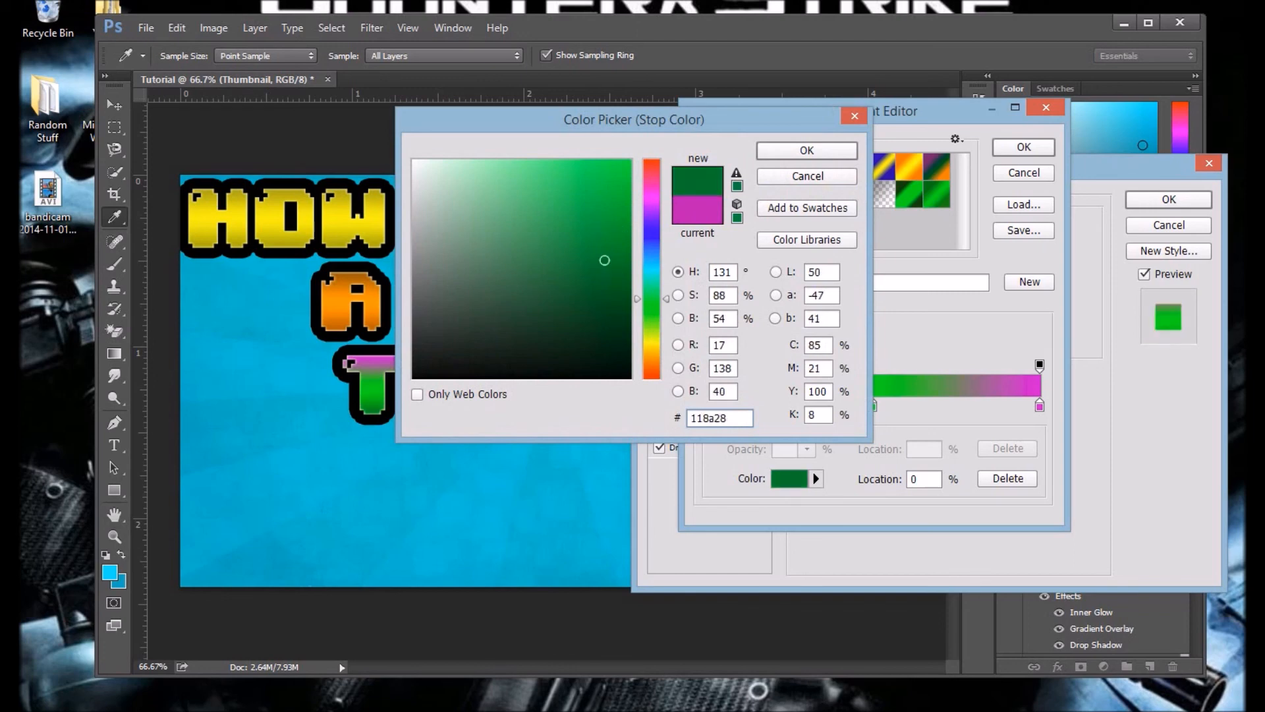
pyautogui.click(608, 308)
pyautogui.click(604, 315)
pyautogui.moveTo(604, 315); pyautogui.dragTo(603, 290)
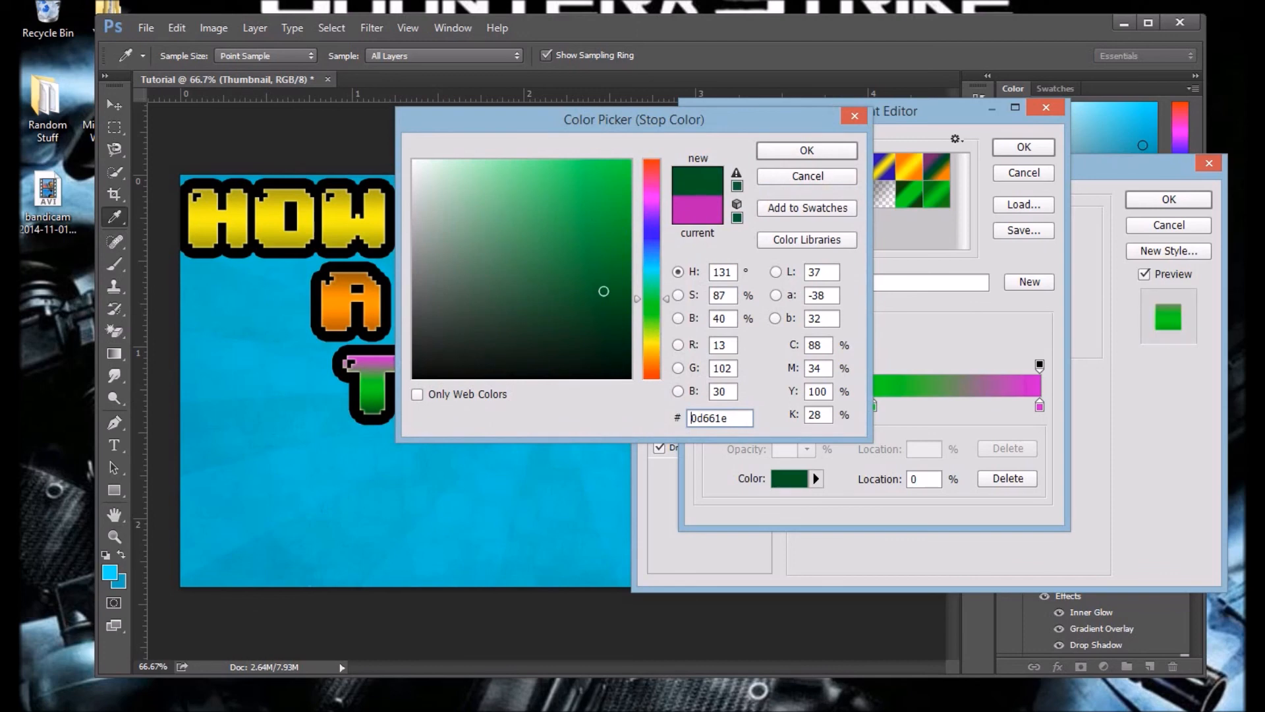
pyautogui.doubleClick(692, 418)
pyautogui.hotkey('ctrl', 'c')
pyautogui.click(806, 150)
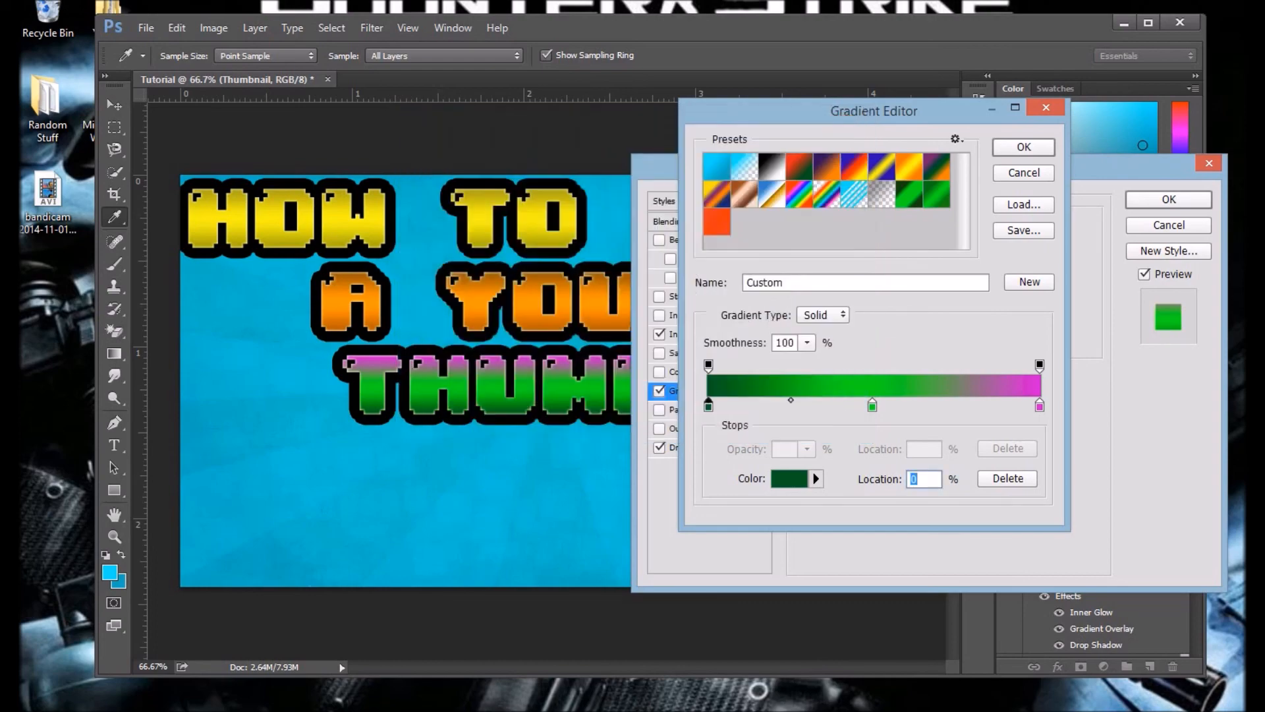
# Step: Give the gradient's end stop at 100% the same copied dark green 0d661e and accept the edited gradient
pyautogui.doubleClick(1039, 406)
pyautogui.hotkey('ctrl', 'v')
pyautogui.press('Return')
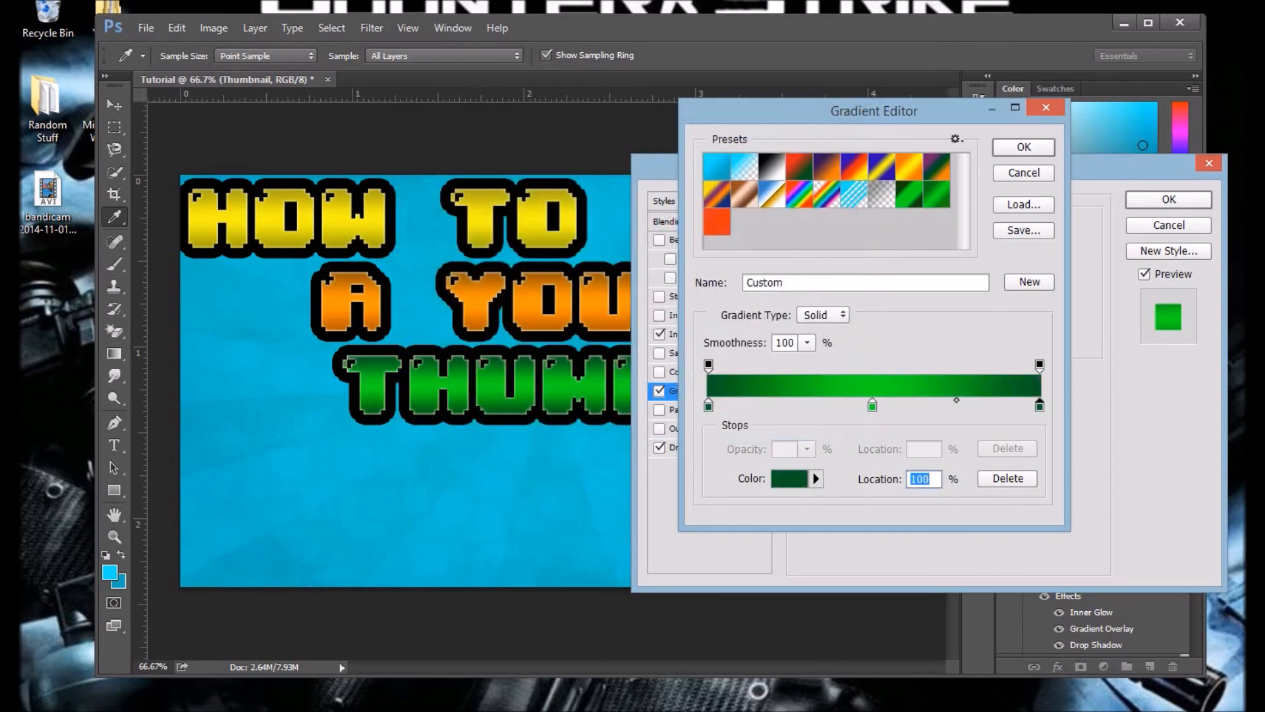
pyautogui.press('Return')
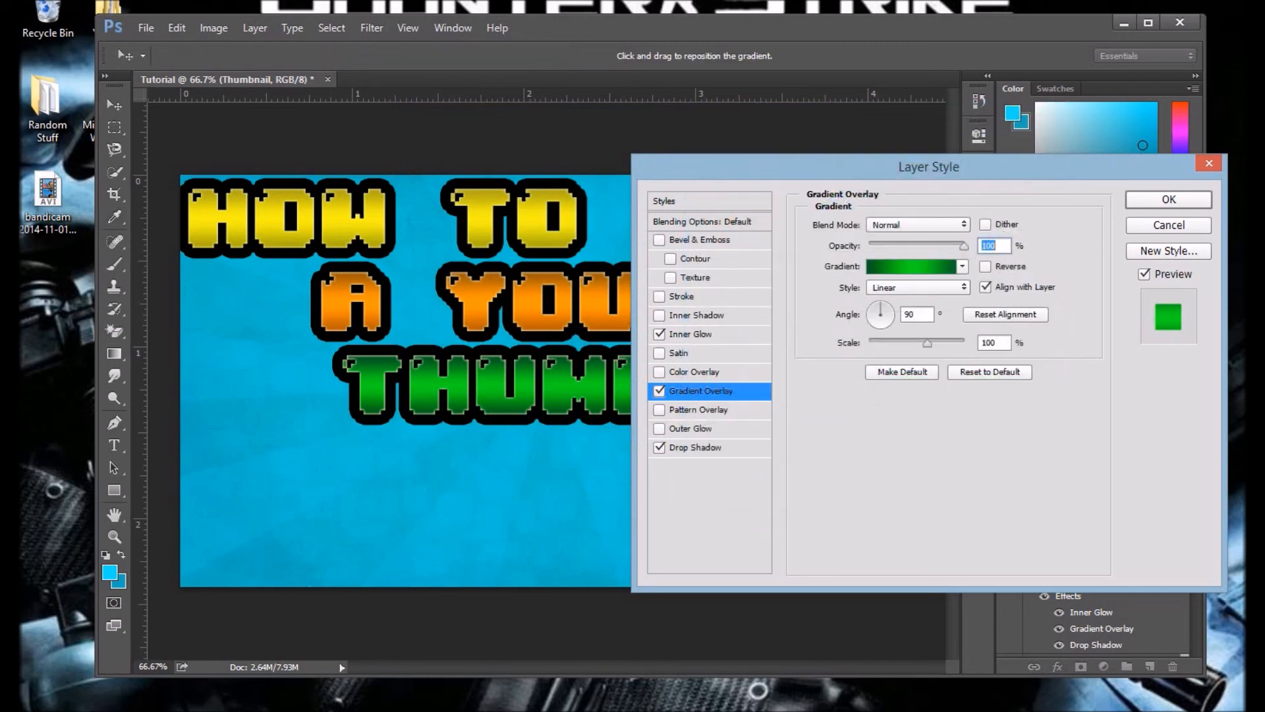
# Step: Save the green gradient effects as a new preset style and close the layer's style settings without applying them
pyautogui.click(1168, 251)
pyautogui.press('Return')
pyautogui.press('Escape')
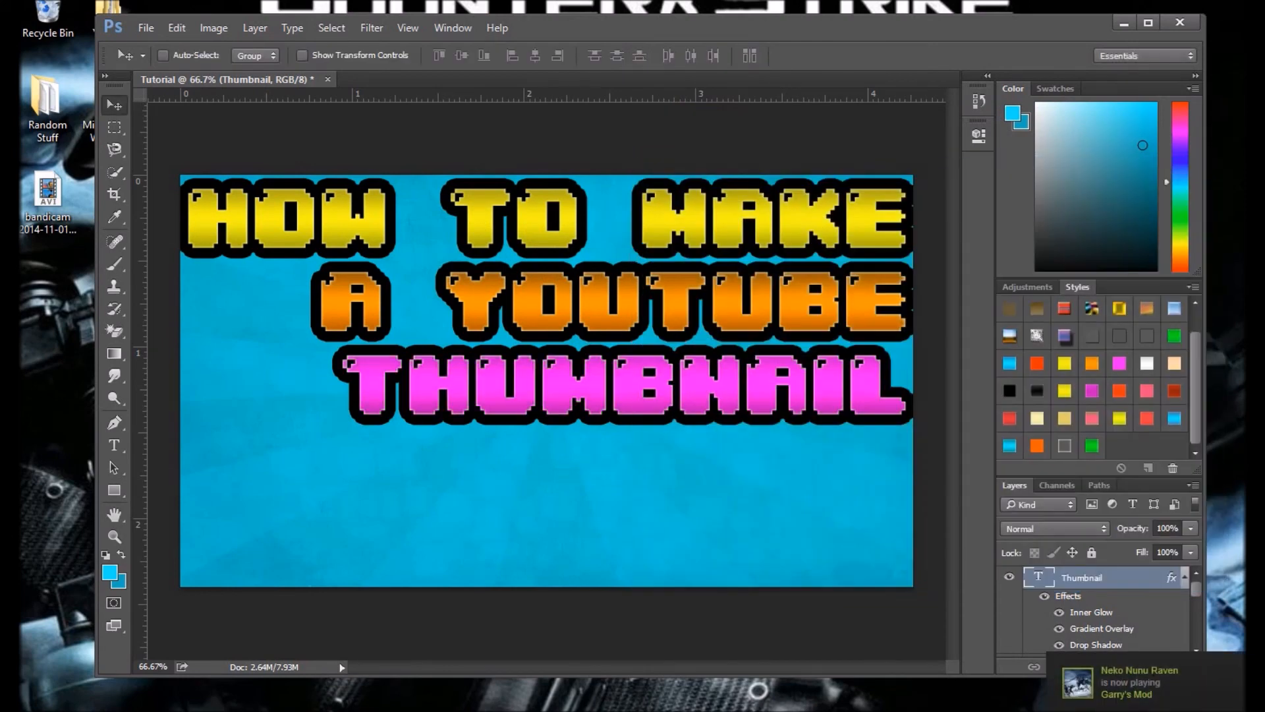
# Step: Compare the newly saved green style with the pink-red one on the Thumbnail text, and apply the darker-centred magenta style
pyautogui.click(1091, 446)
pyautogui.click(1091, 419)
pyautogui.click(1092, 446)
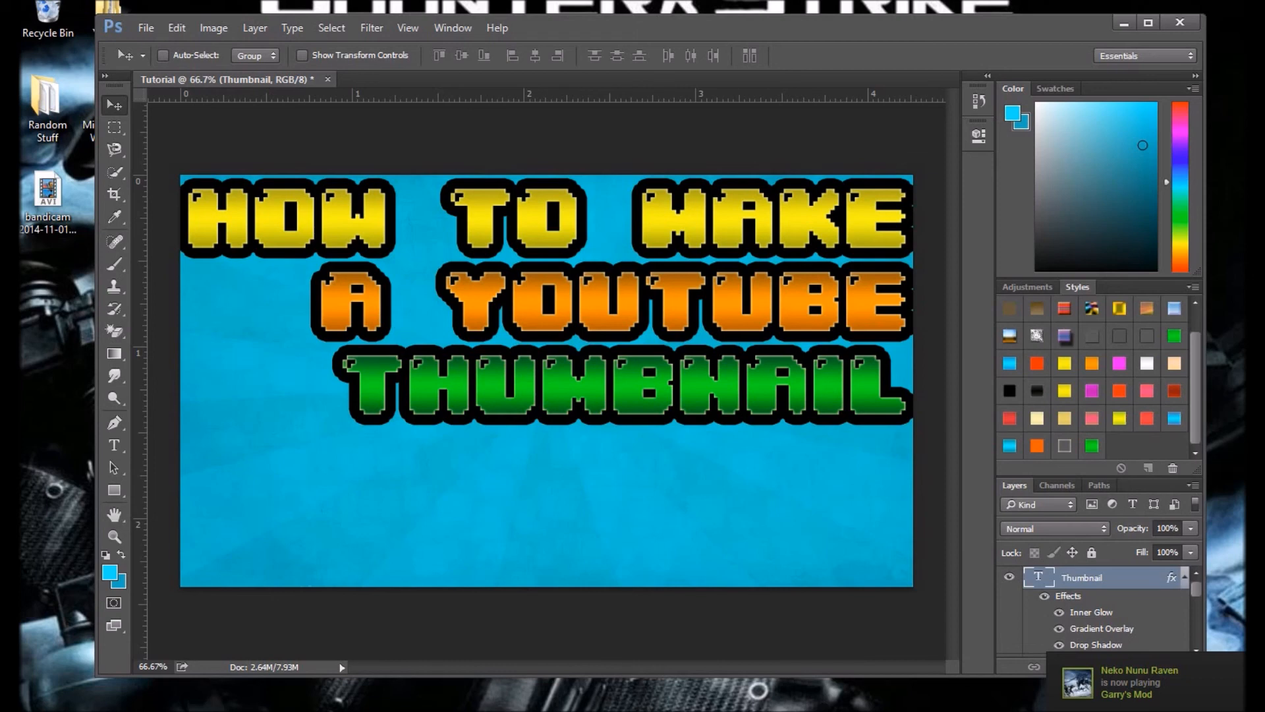
pyautogui.click(1092, 390)
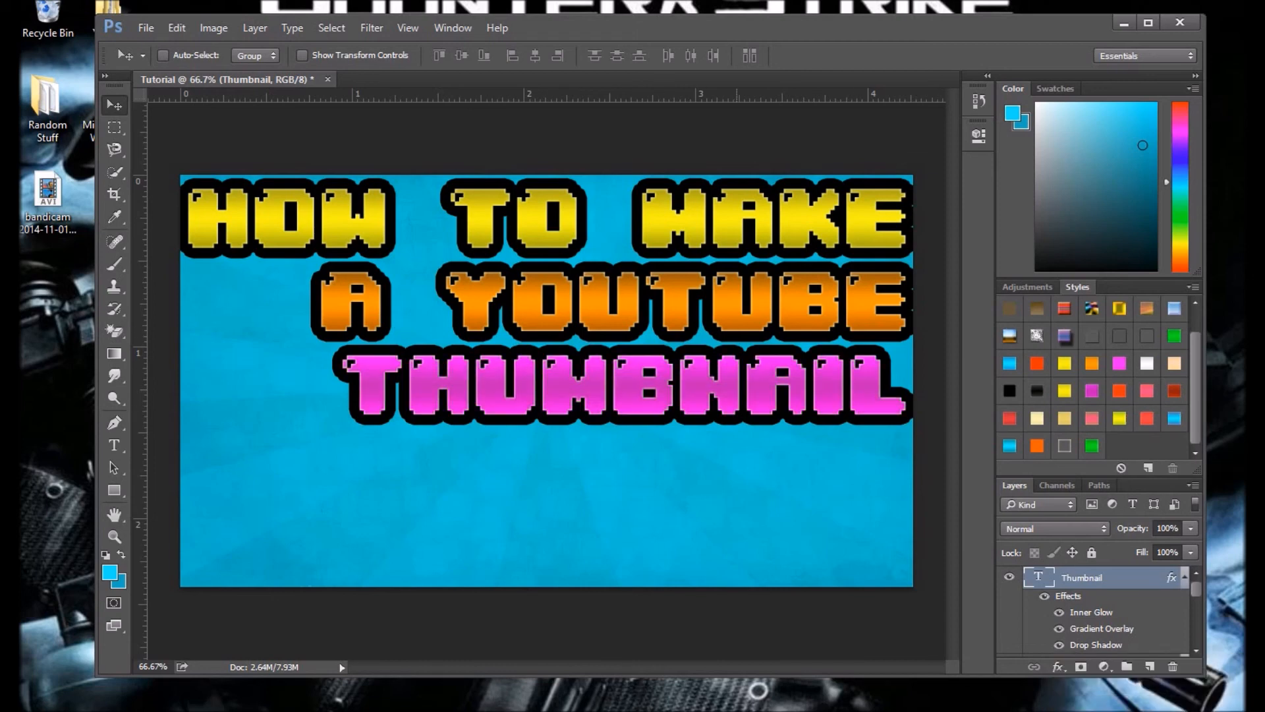